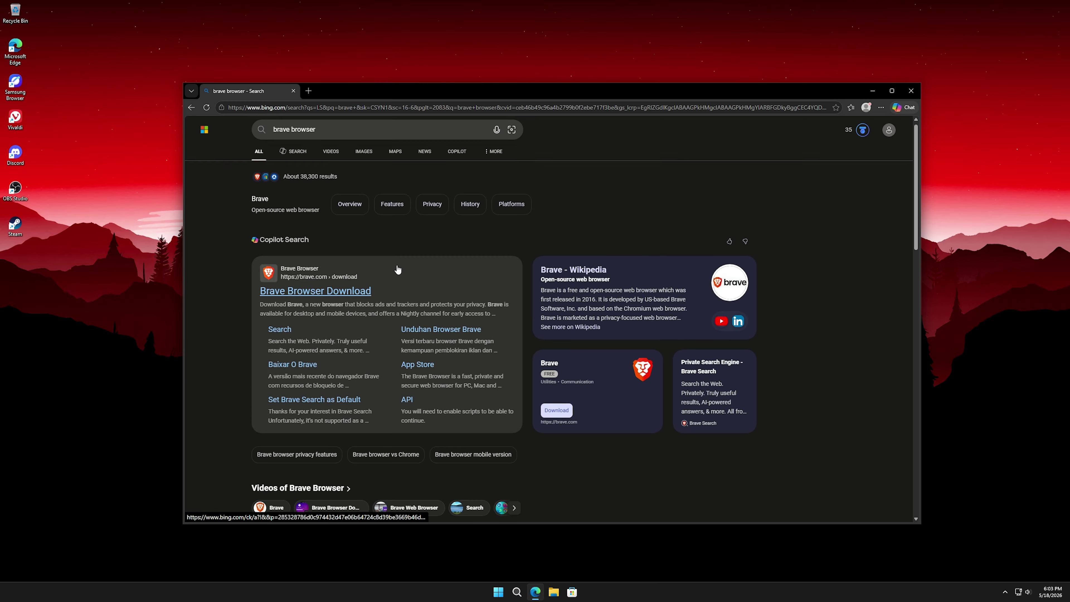
# - Look through the search results for the Brave browser and open the official Brave Browser Download page
pyautogui.scroll(-1, 548, 363)
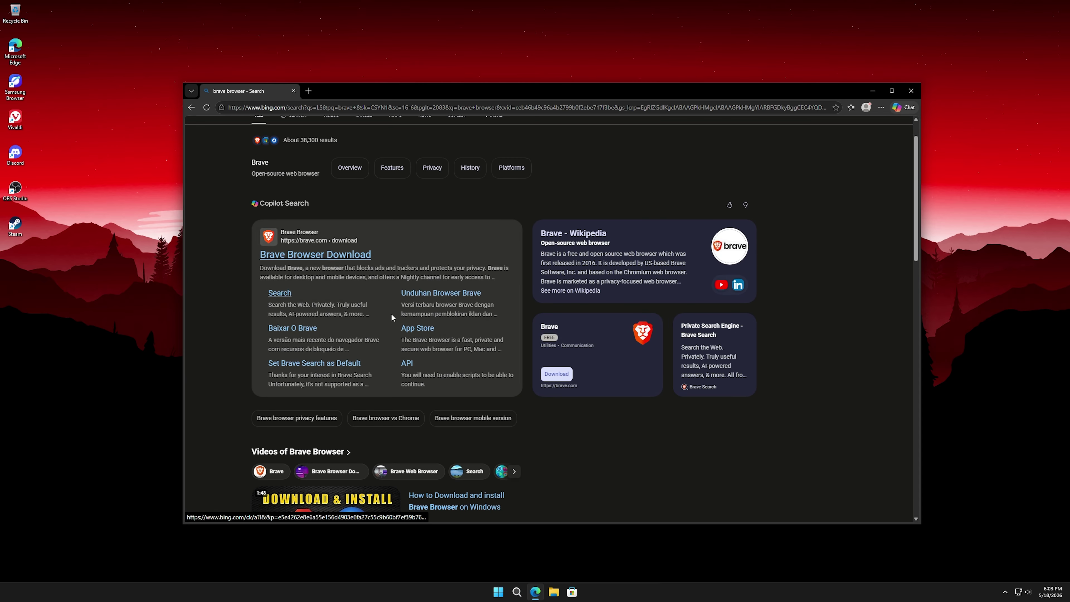
pyautogui.scroll(1, 640, 337)
pyautogui.scroll(-6, 712, 310)
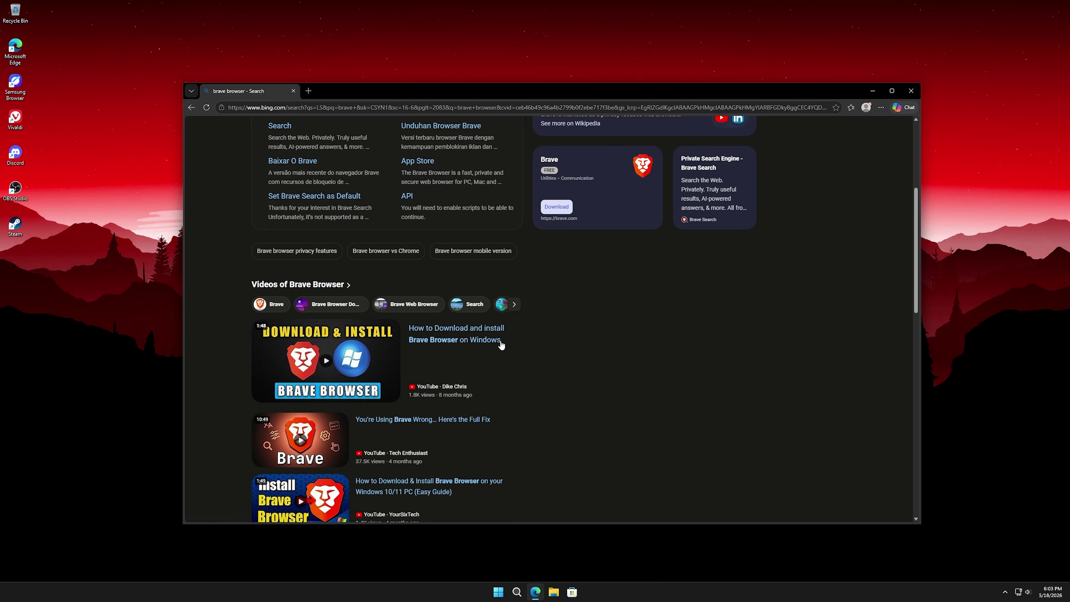
pyautogui.scroll(6, 682, 329)
pyautogui.scroll(1, 652, 345)
pyautogui.scroll(-2, 618, 369)
pyautogui.scroll(2, 618, 369)
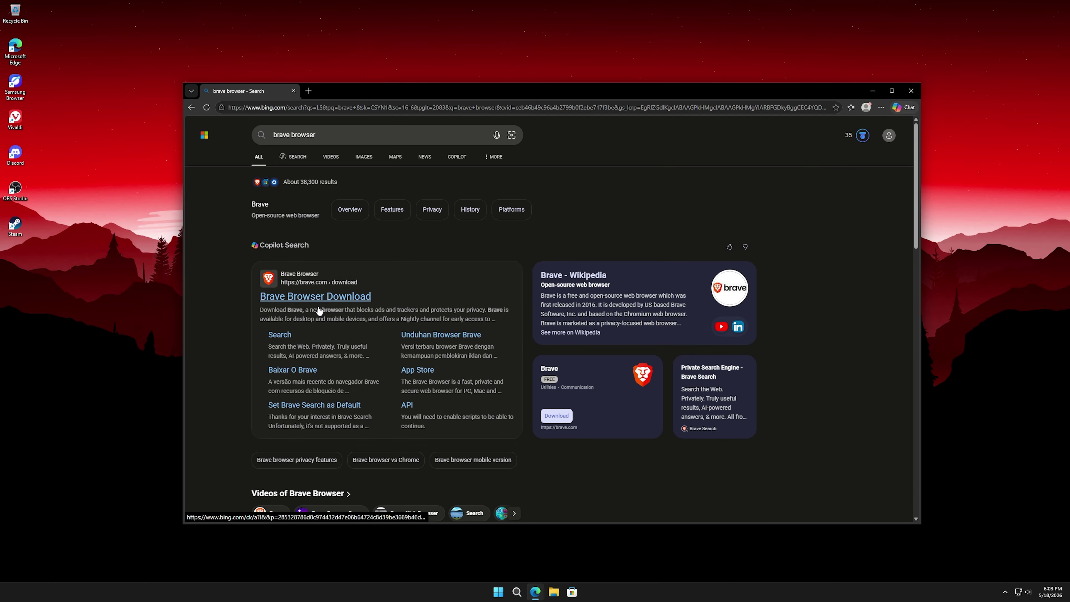
pyautogui.click(315, 296)
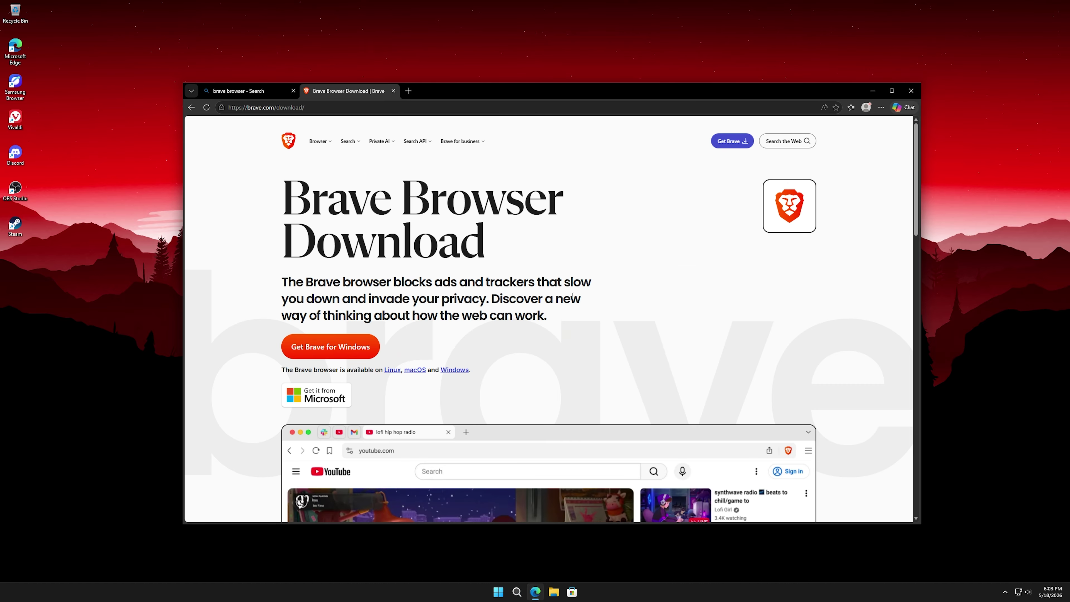
# - Download the Brave installer for Windows from the Brave download page
pyautogui.scroll(-4, 578, 303)
pyautogui.scroll(1, 592, 331)
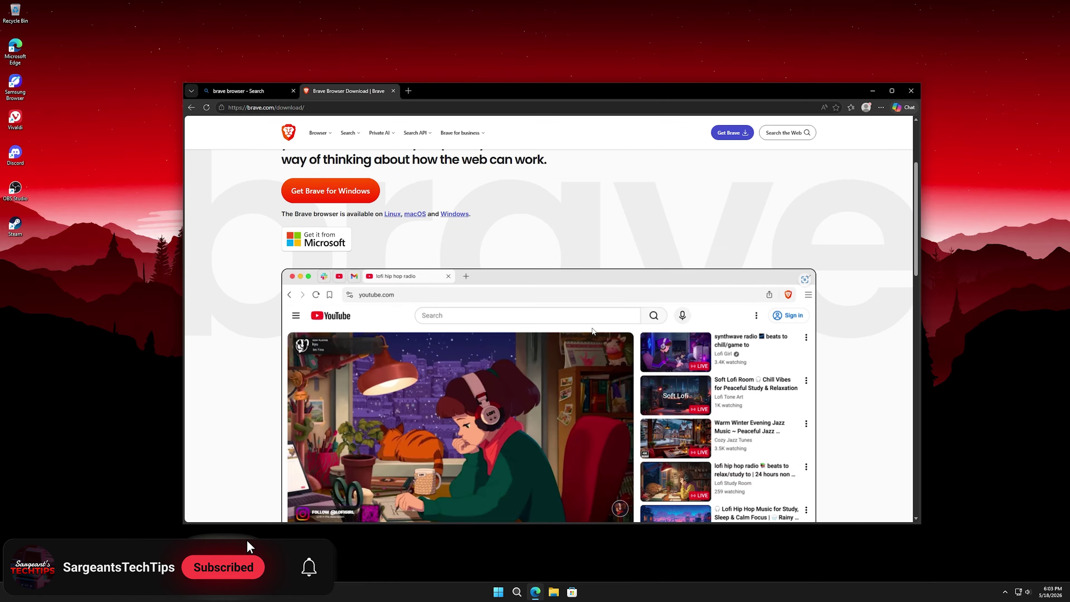
pyautogui.scroll(2, 592, 330)
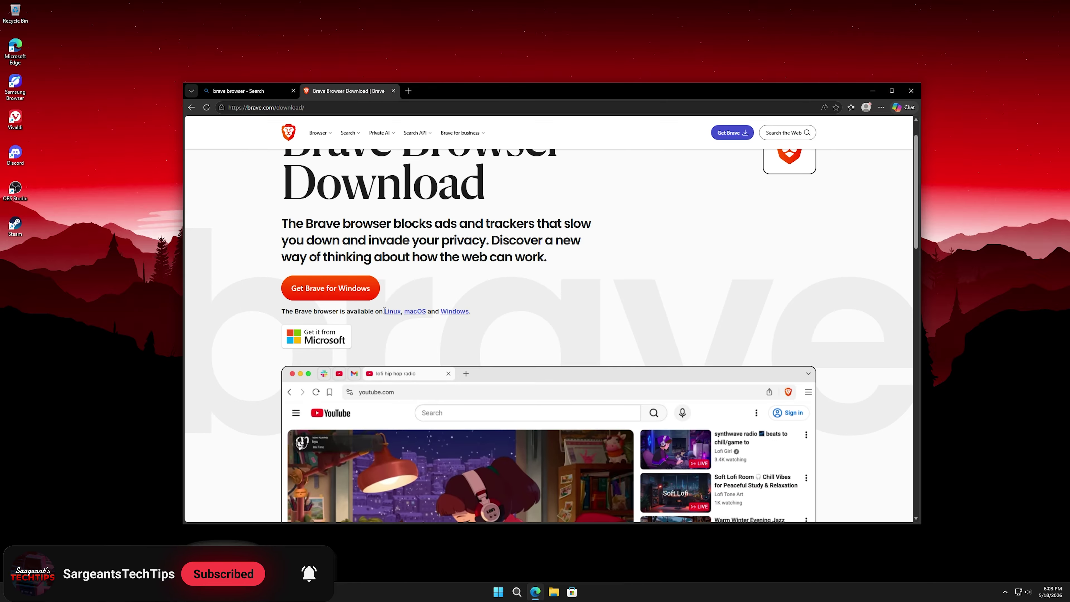
pyautogui.click(343, 291)
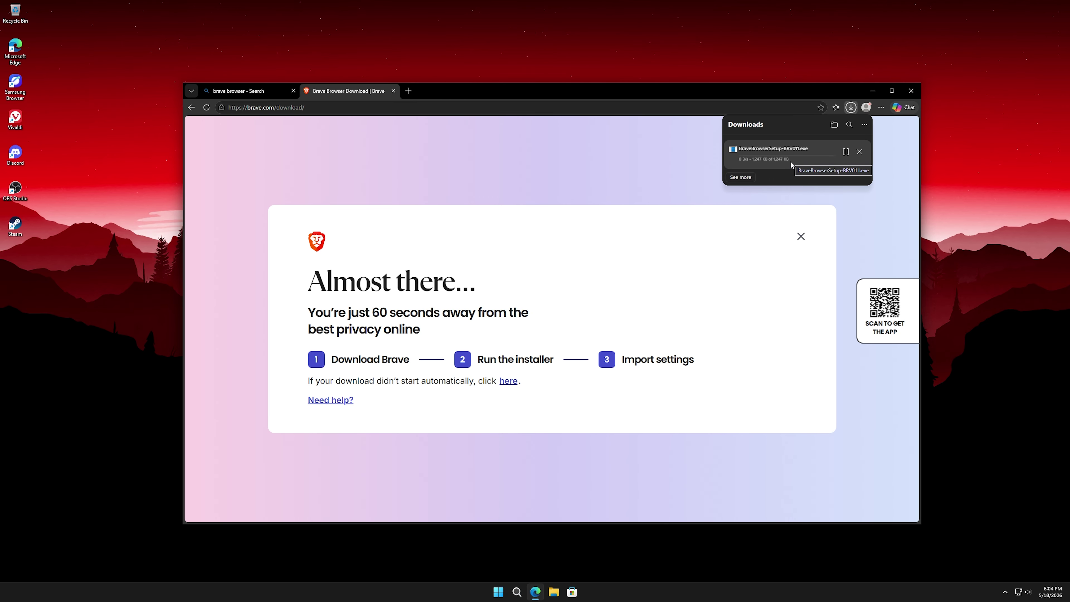
# - Run the downloaded Brave installer with permission to make changes to the device, and close the two open browser tabs
pyautogui.click(790, 160)
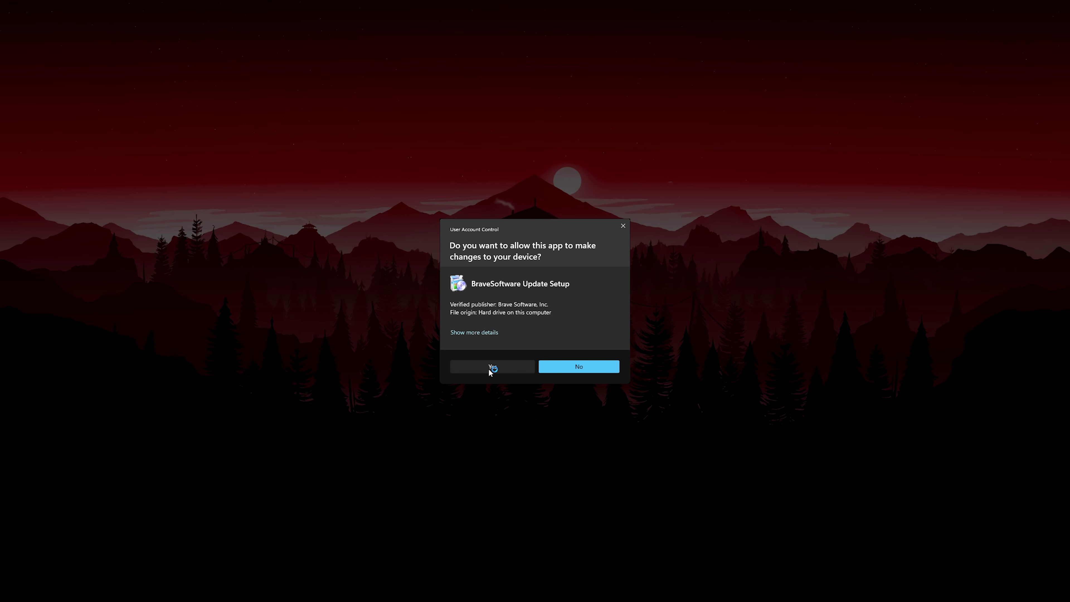
pyautogui.click(492, 366)
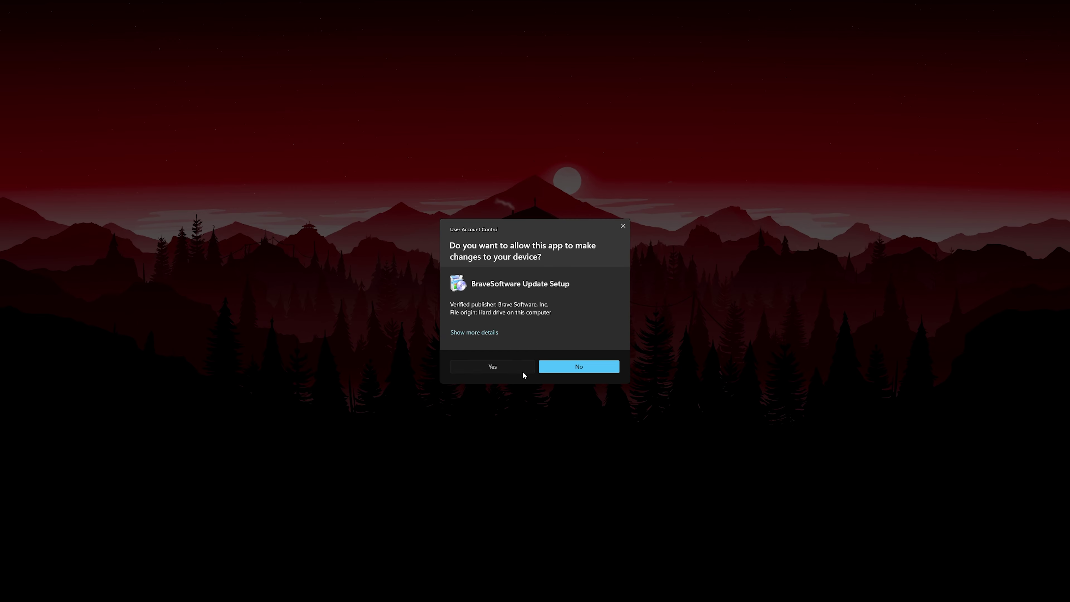
pyautogui.click(490, 366)
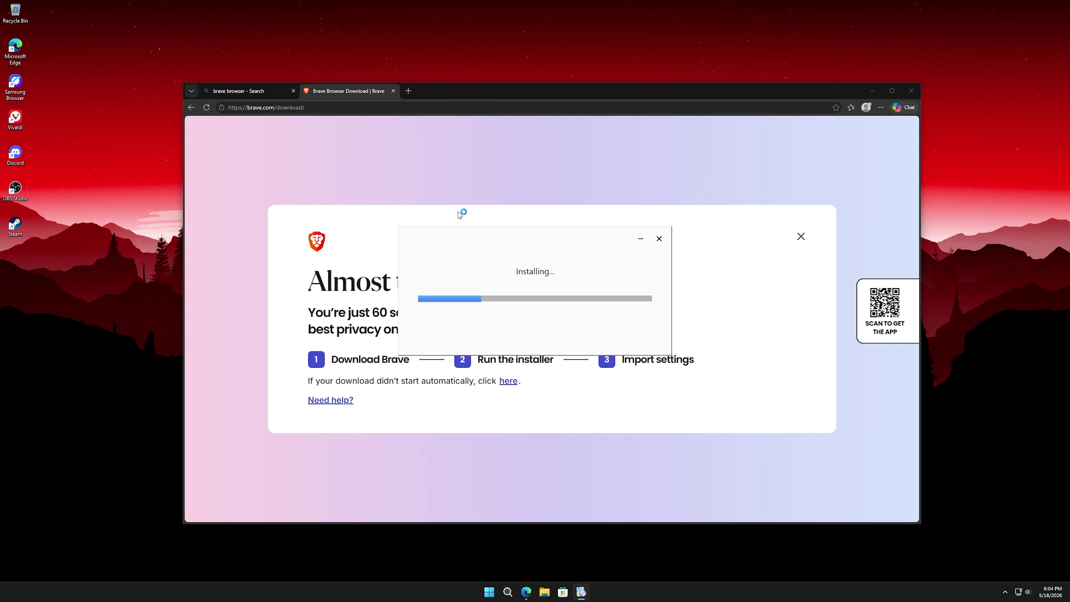
pyautogui.hotkey('ctrl', 'w')
pyautogui.hotkey('ctrl', 'w')
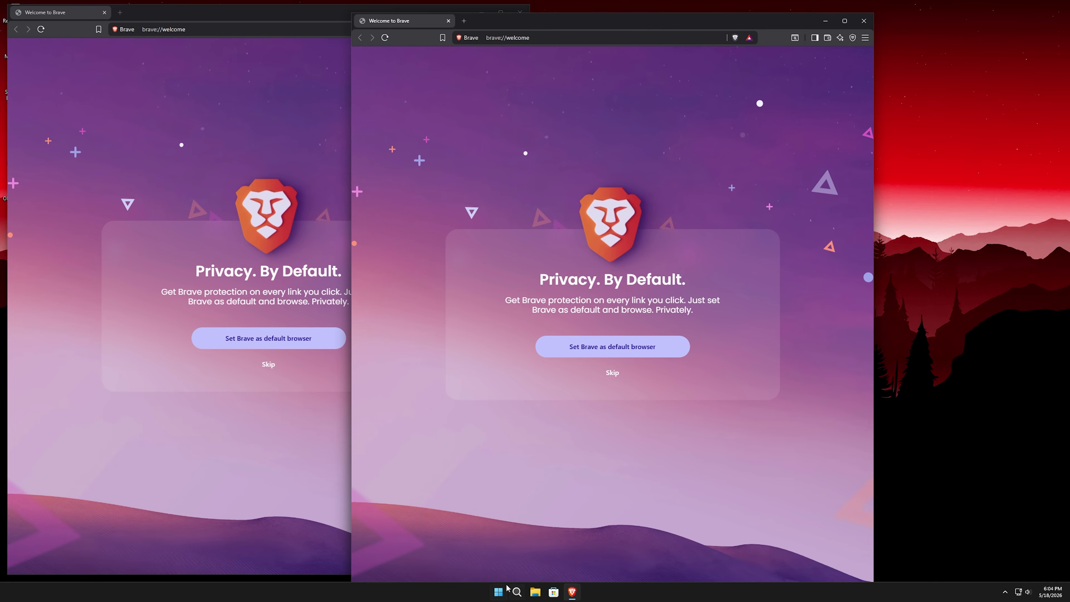
pyautogui.click(498, 592)
pyautogui.write('brave')
pyautogui.click(653, 233)
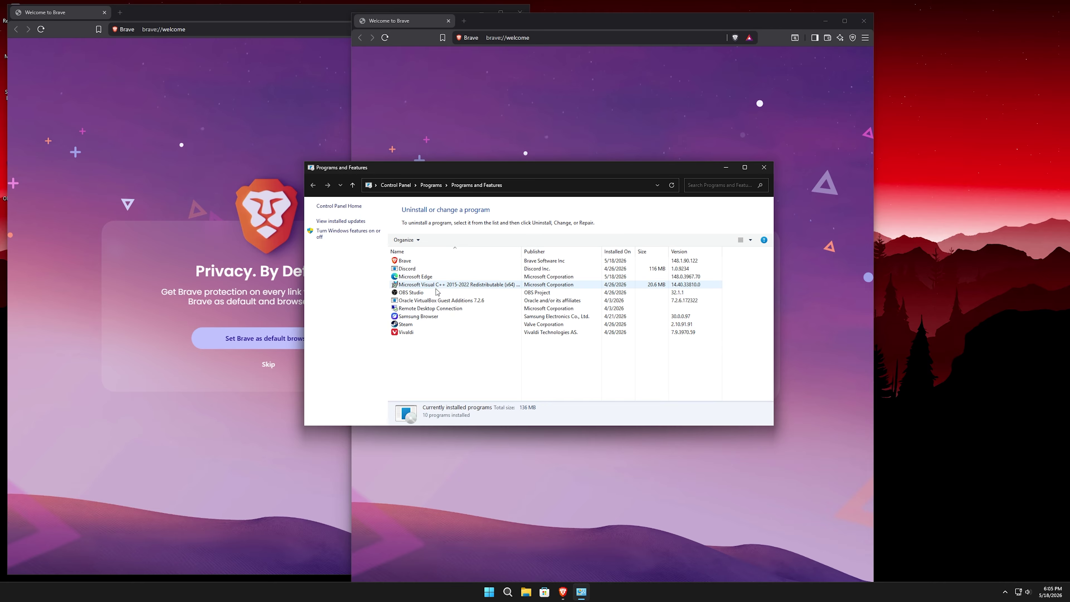
pyautogui.click(764, 167)
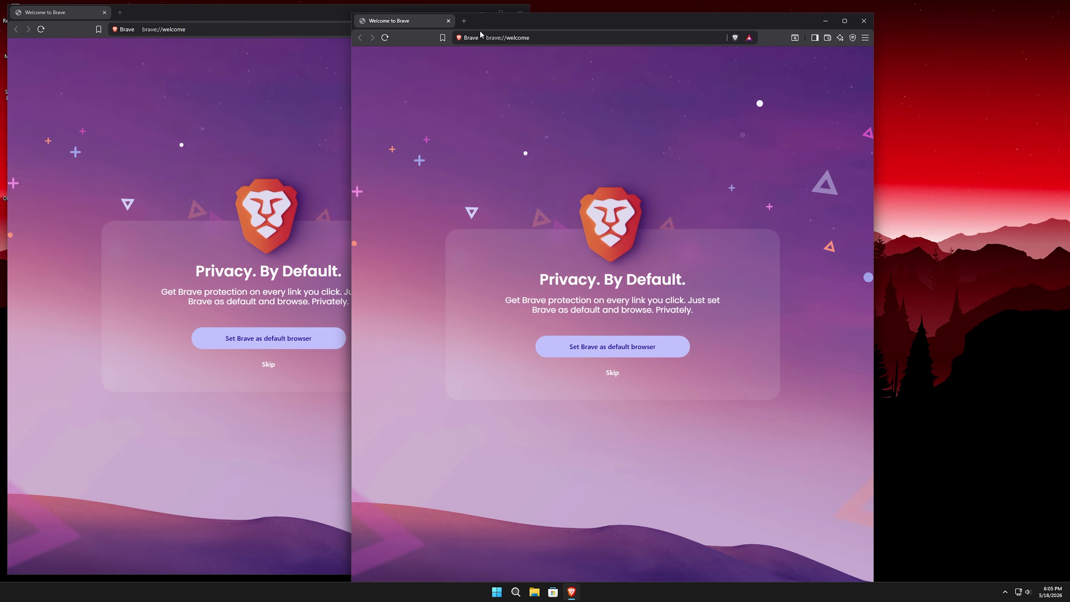
pyautogui.click(580, 26)
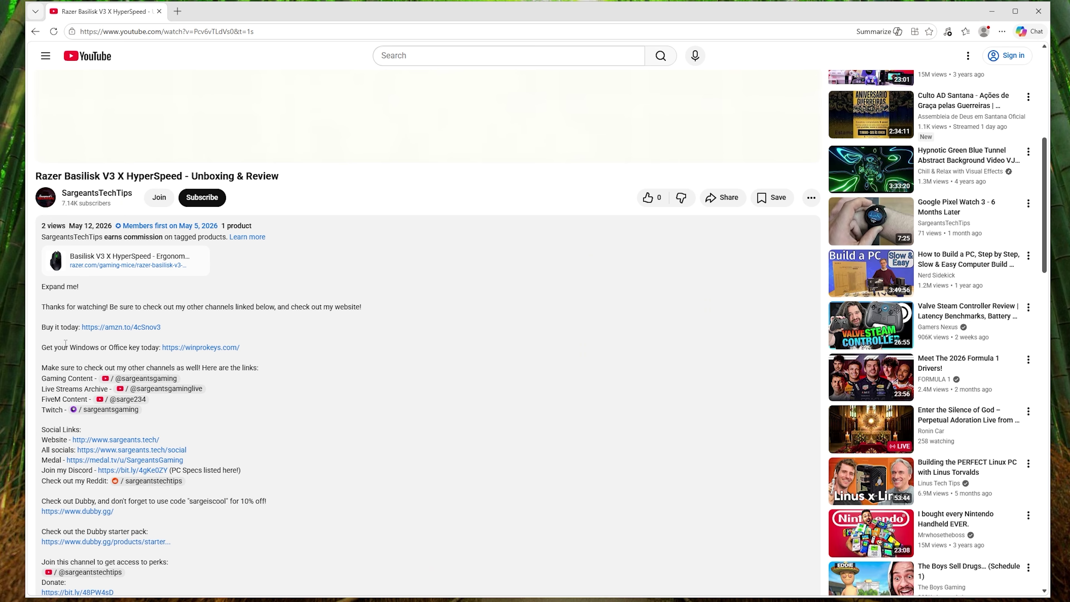
# - Open the winprokeys.com link for Windows and Office keys from the YouTube video description
pyautogui.moveTo(42, 350); pyautogui.dragTo(153, 356)
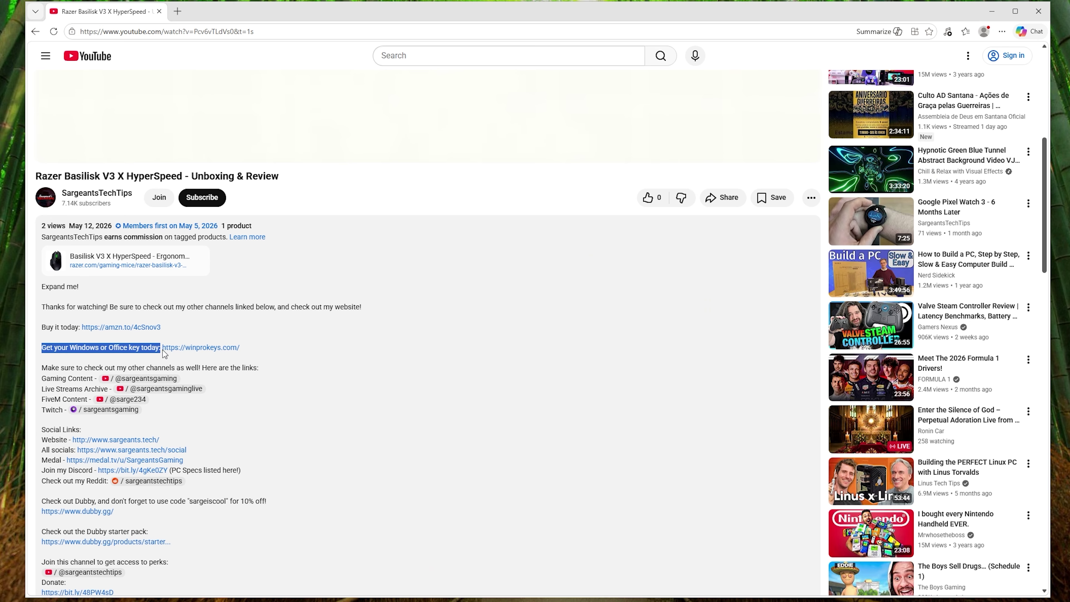
pyautogui.click(212, 348)
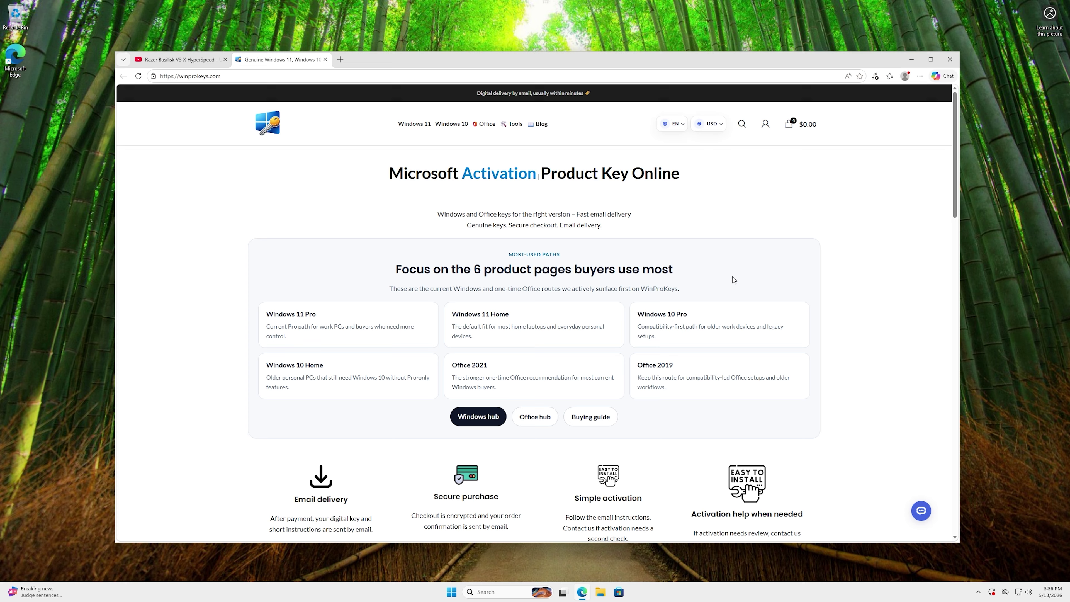
# - Check the installed Windows edition in the system's About settings, and close Settings
pyautogui.rightClick(450, 594)
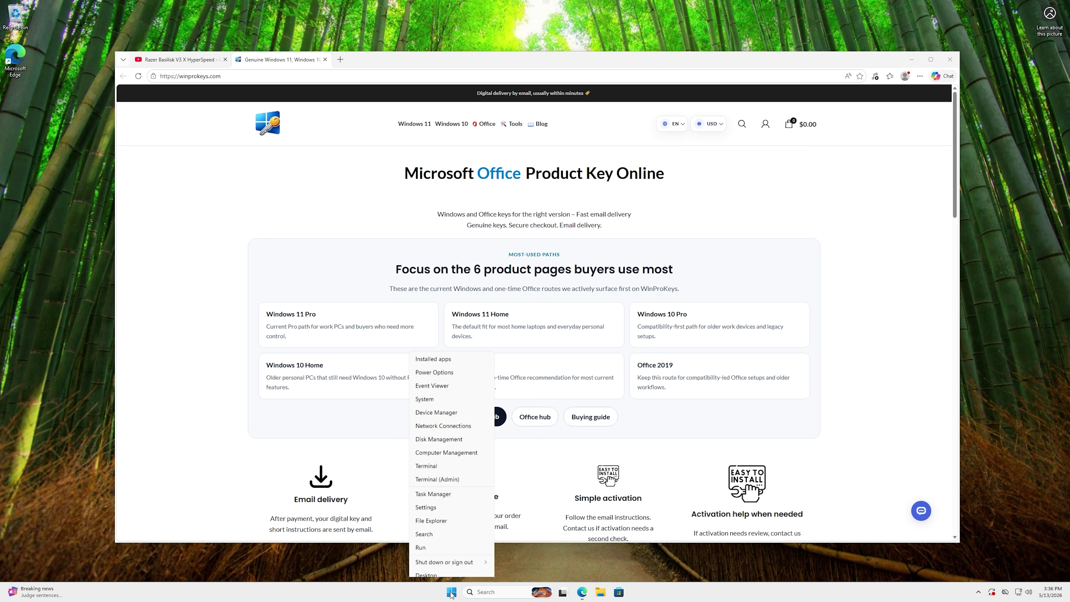
pyautogui.click(449, 402)
pyautogui.moveTo(549, 107); pyautogui.dragTo(612, 121)
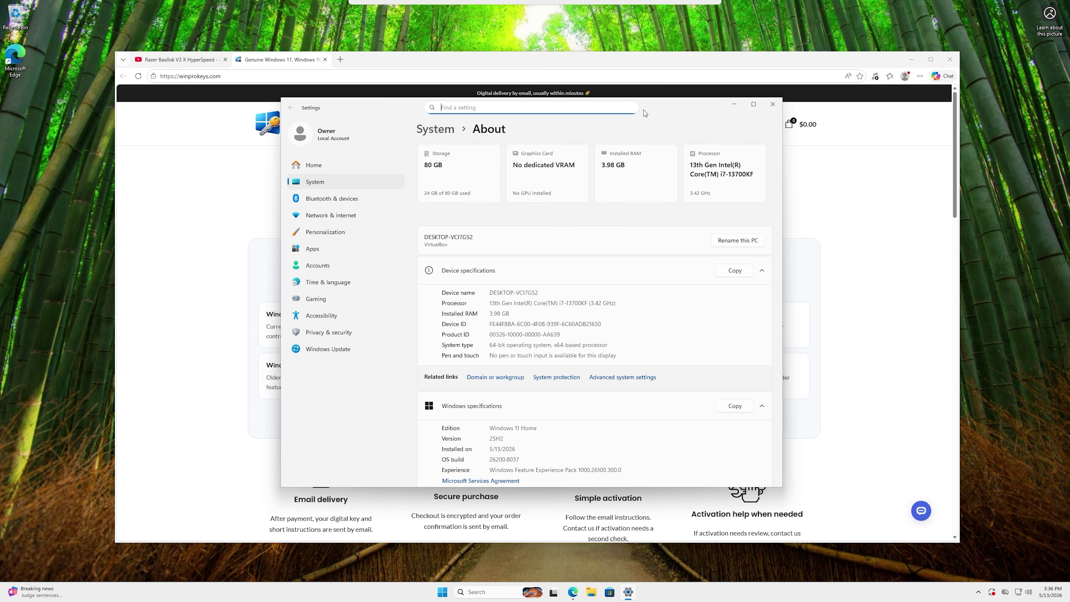
pyautogui.scroll(-3, 497, 327)
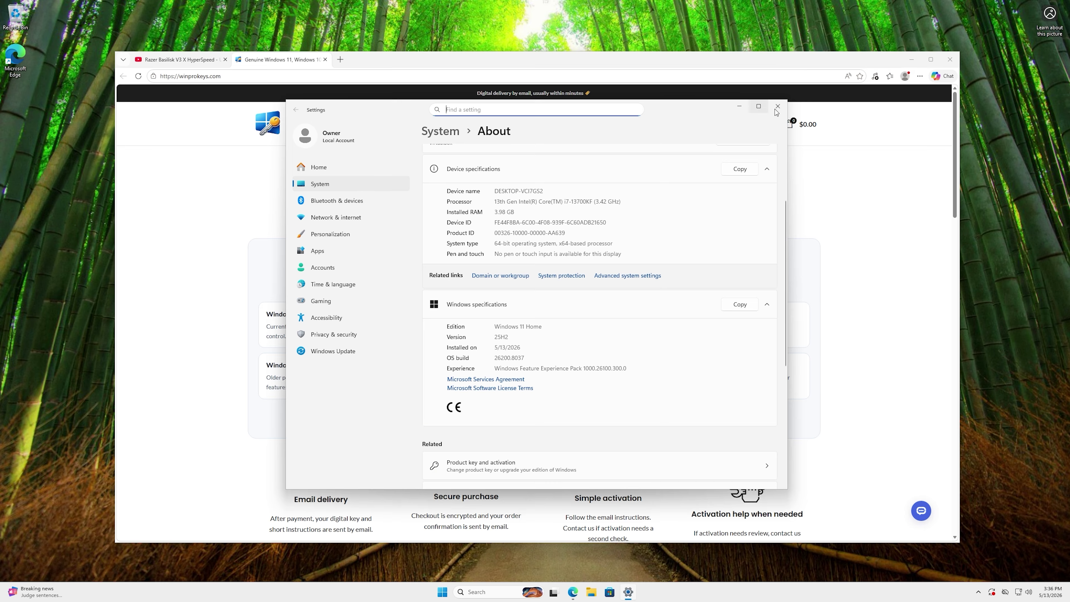
pyautogui.click(906, 21)
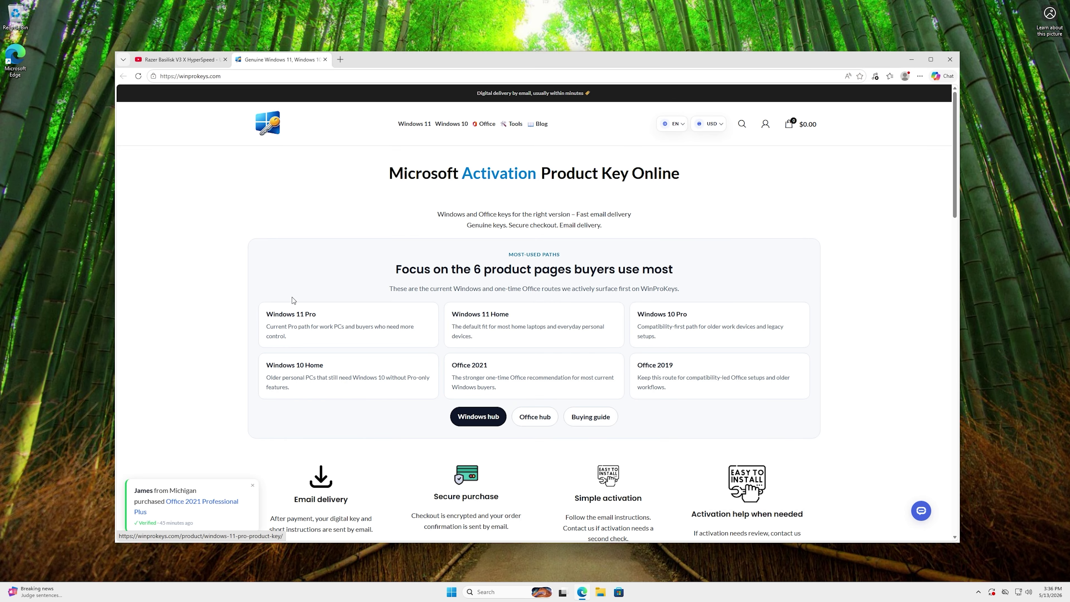
# - Take one Windows 11 Home product key to checkout and apply the coupon code STT10 to the order
pyautogui.click(603, 385)
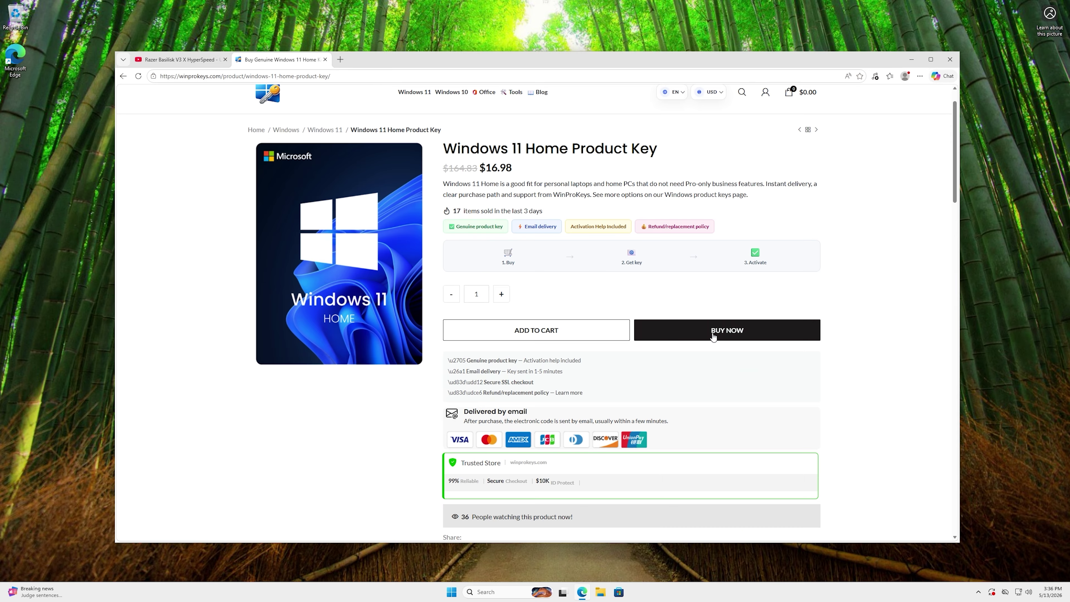
pyautogui.click(714, 337)
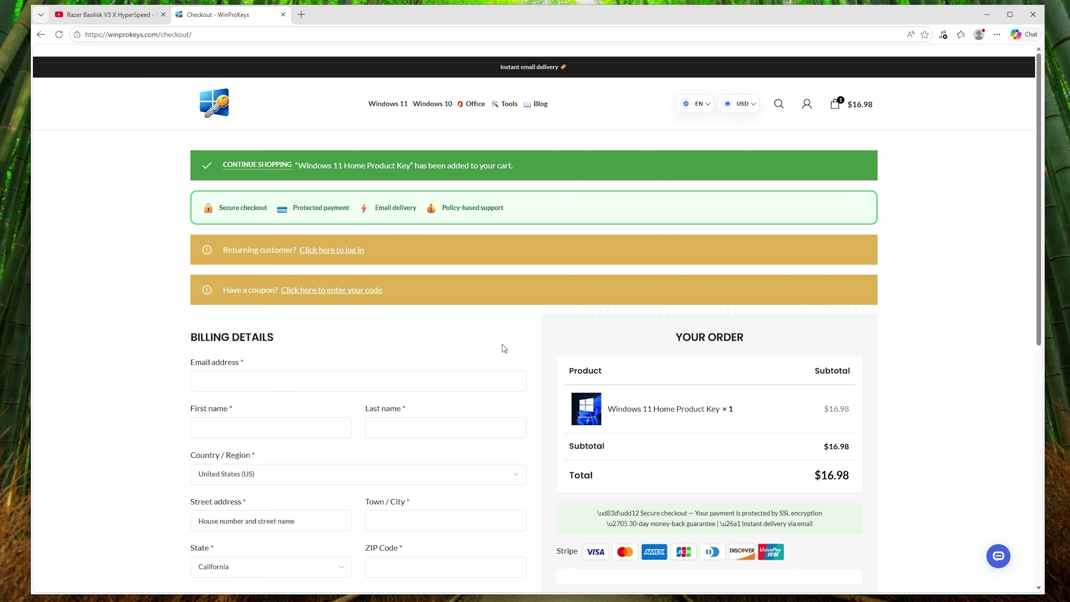
pyautogui.moveTo(222, 295); pyautogui.dragTo(348, 292)
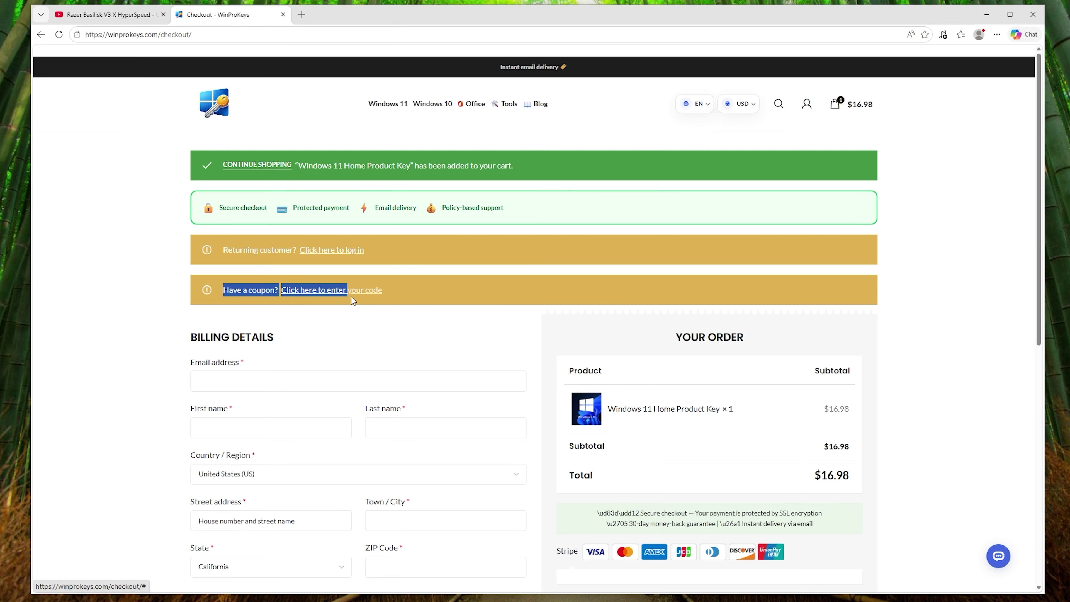
pyautogui.click(336, 291)
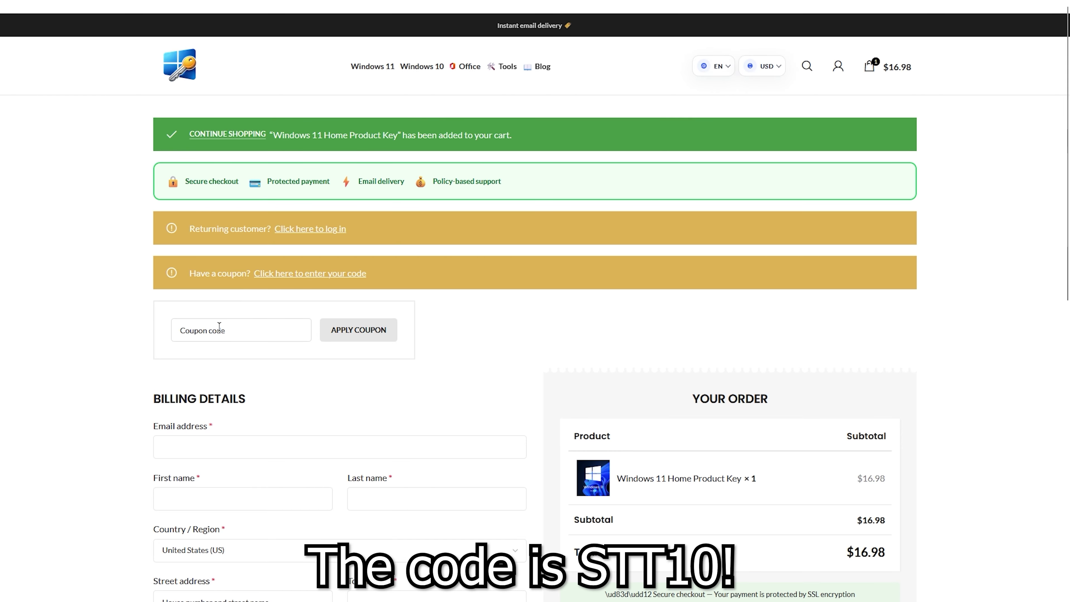
pyautogui.write('STT10')
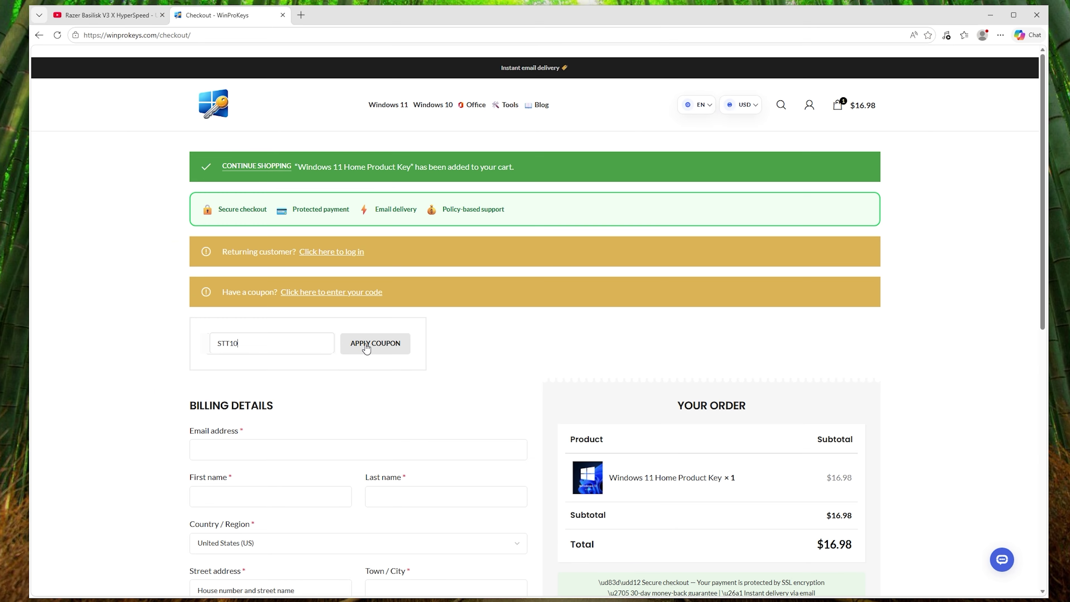
pyautogui.click(359, 333)
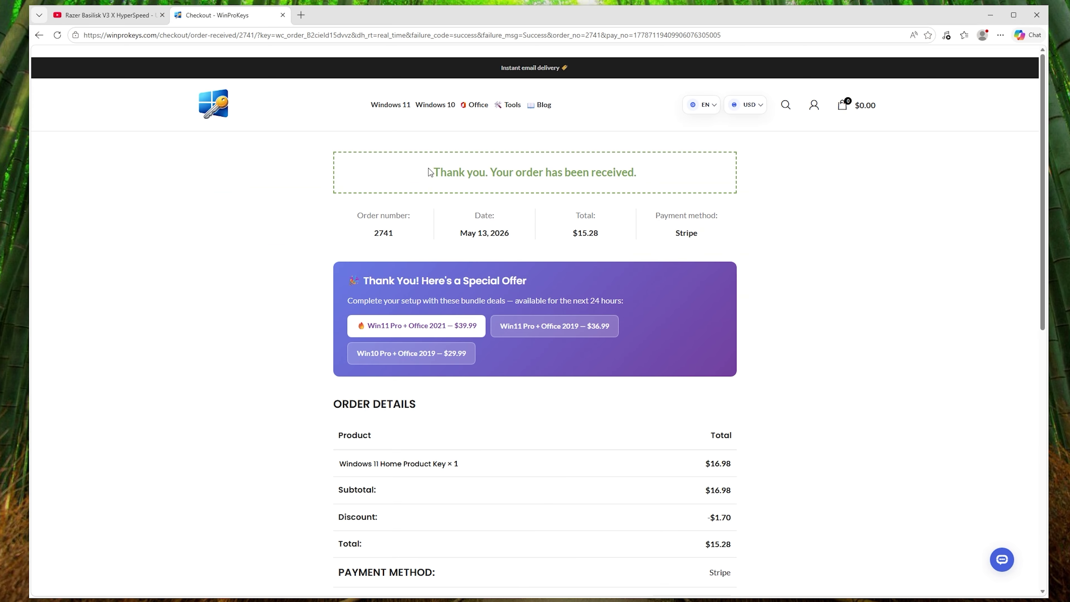
# - Highlight the order confirmation message on the order page, and clear the selection
pyautogui.moveTo(430, 172); pyautogui.dragTo(645, 181)
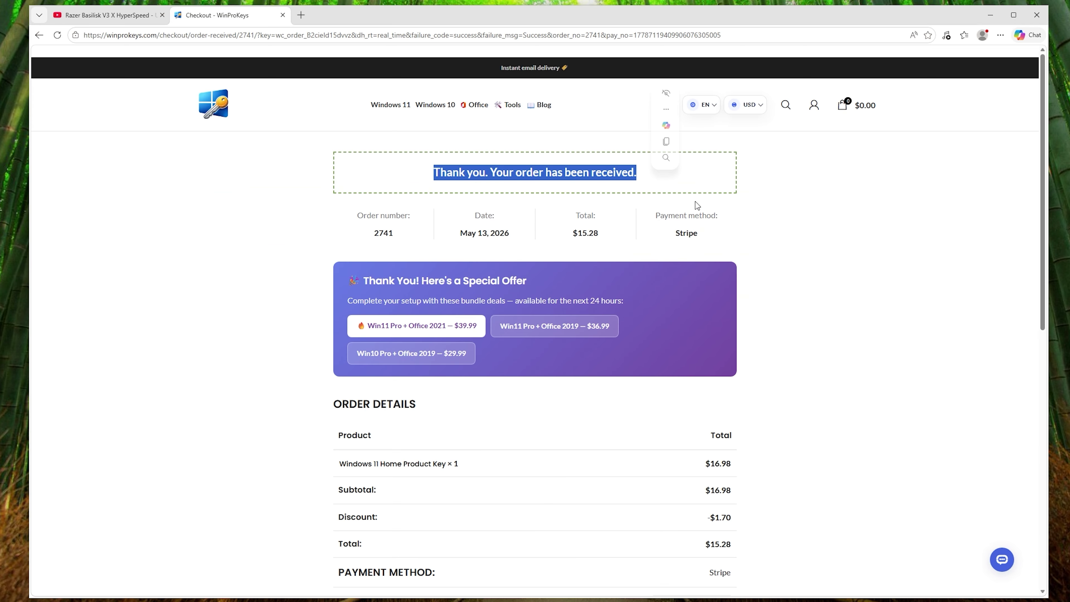
pyautogui.click(817, 269)
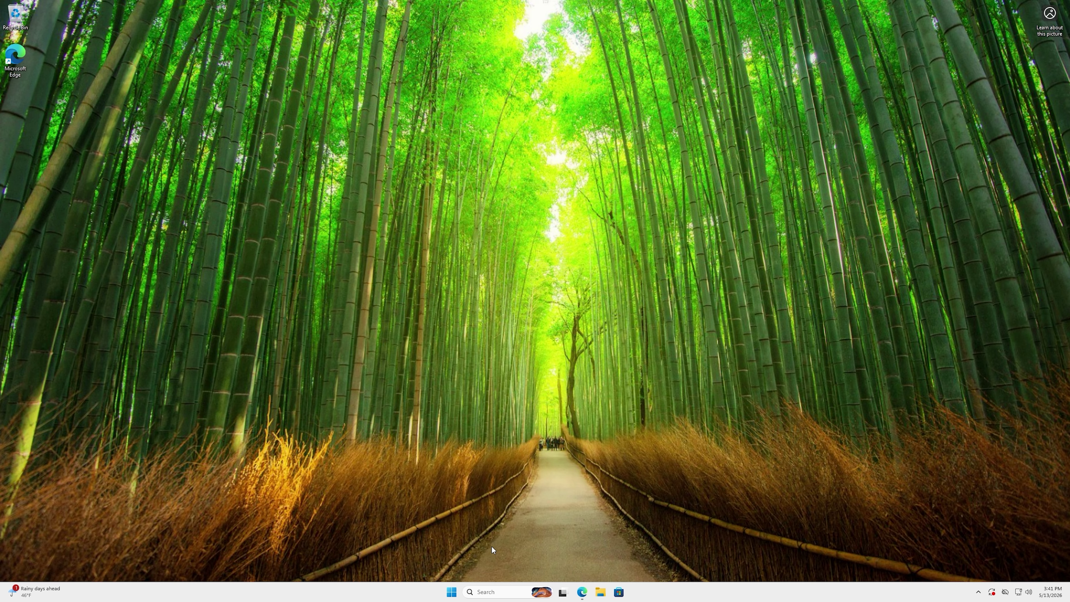
# - Open the Windows activation settings from the system's About page
pyautogui.rightClick(451, 593)
pyautogui.click(428, 392)
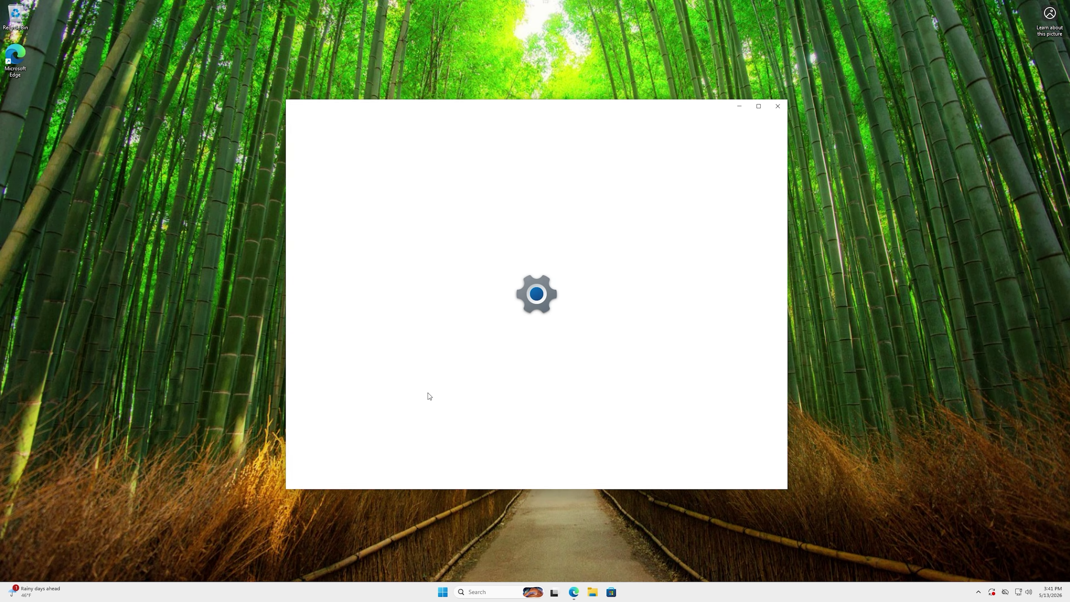
pyautogui.scroll(-3, 485, 468)
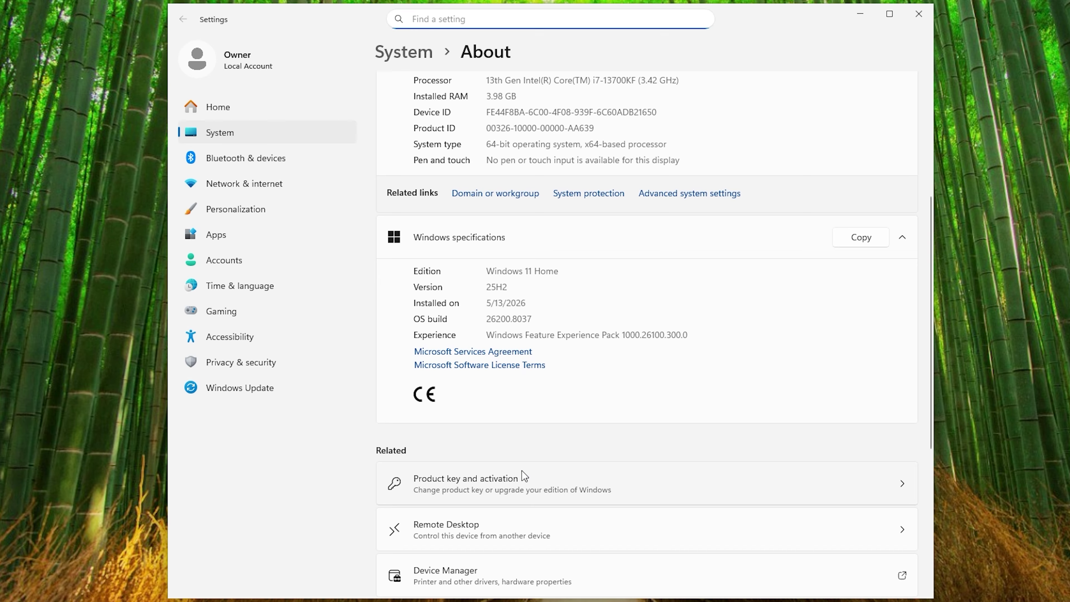
pyautogui.click(512, 485)
# - Change the Windows product key by pasting the purchased product key, and activate Windows
pyautogui.click(851, 243)
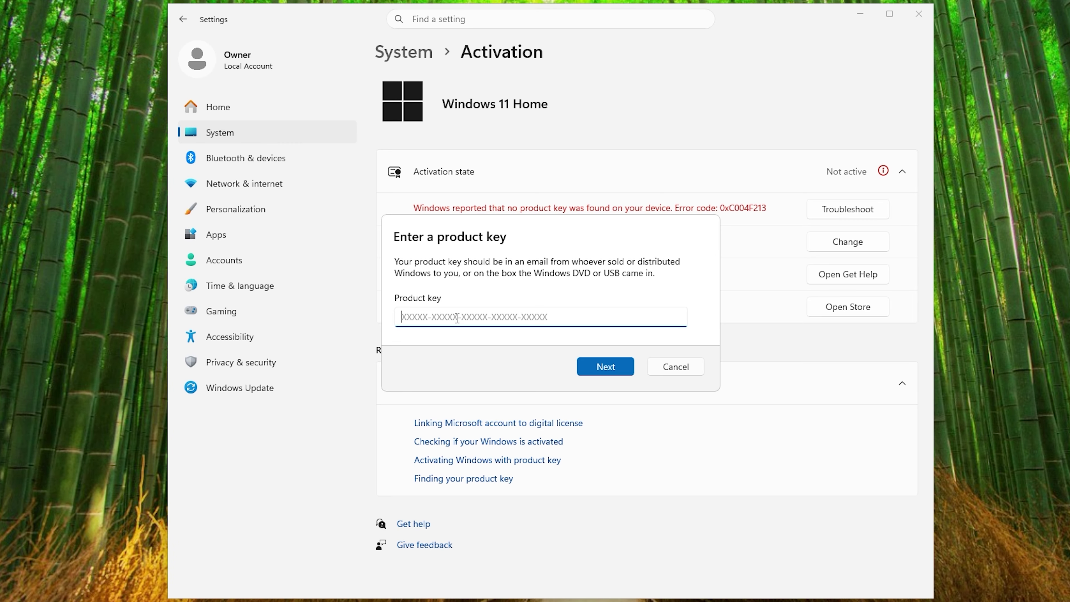
pyautogui.hotkey('ctrl', 'v')
pyautogui.click(604, 367)
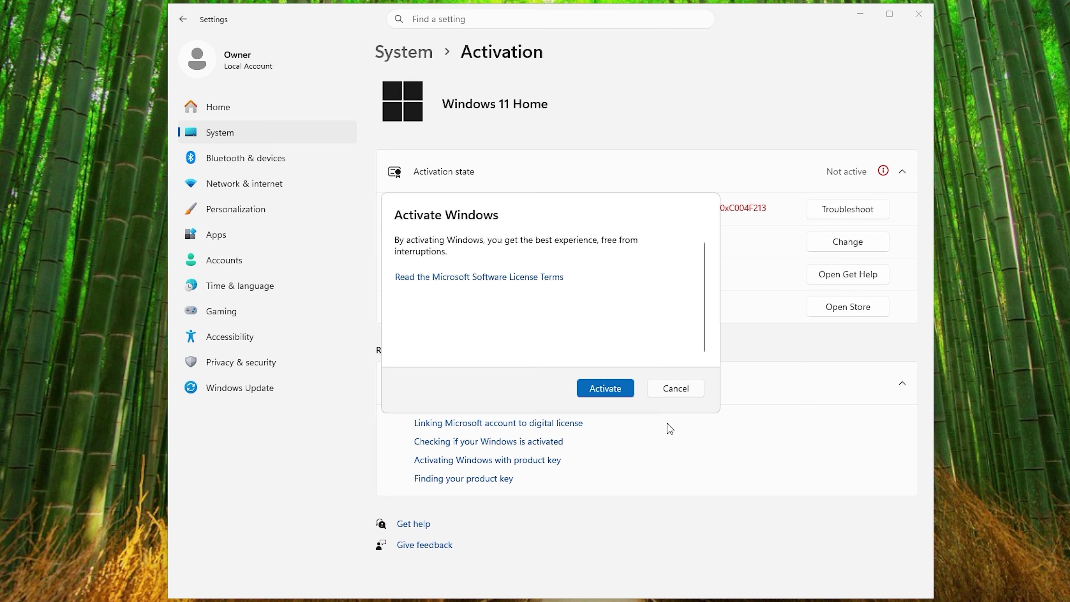
pyautogui.click(604, 388)
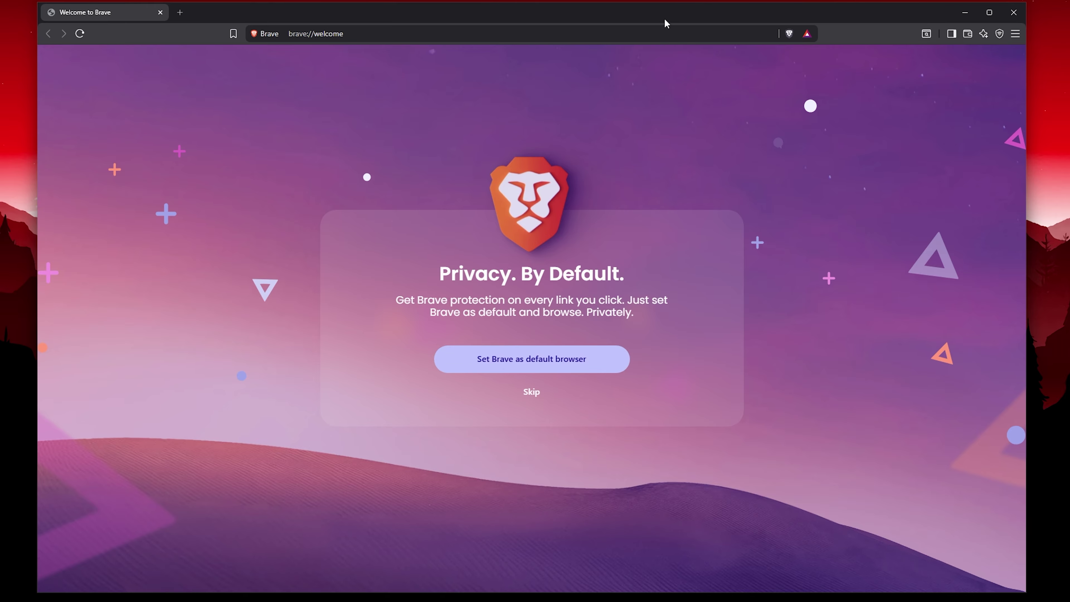
# - Look through the browser's main menu, VPN, Leo AI, Wallet and tab search tools, and preview a new tab
pyautogui.moveTo(667, 21); pyautogui.dragTo(671, 25)
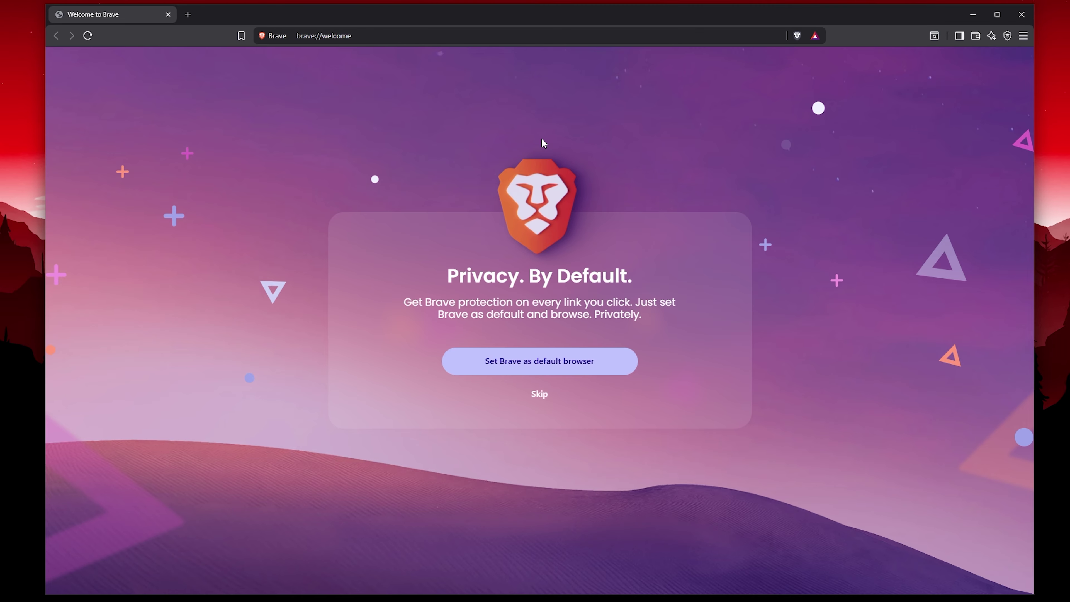
pyautogui.click(1023, 36)
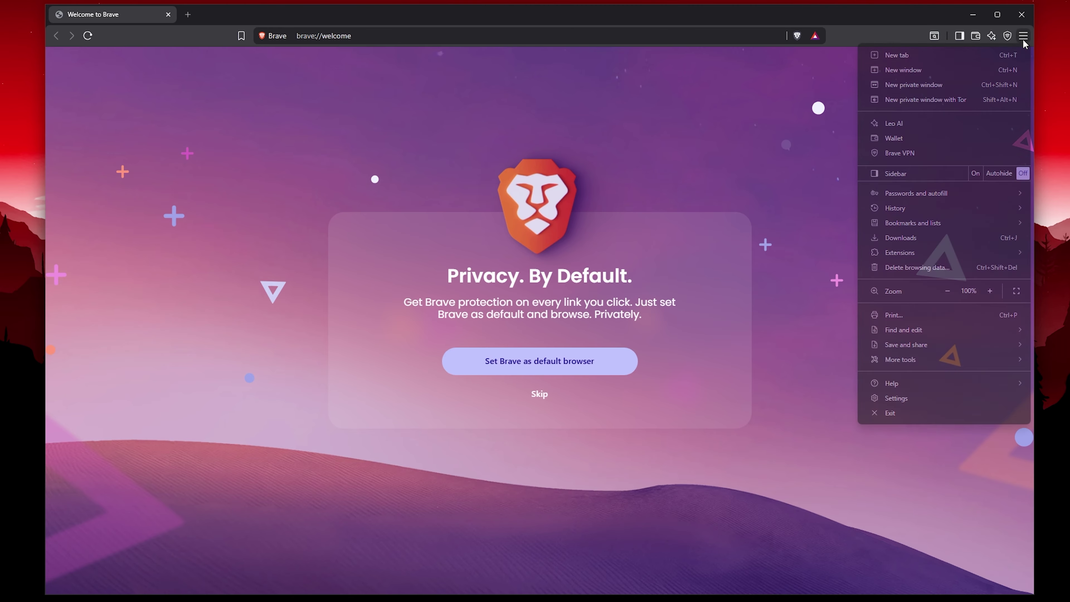
pyautogui.click(1007, 36)
pyautogui.click(991, 35)
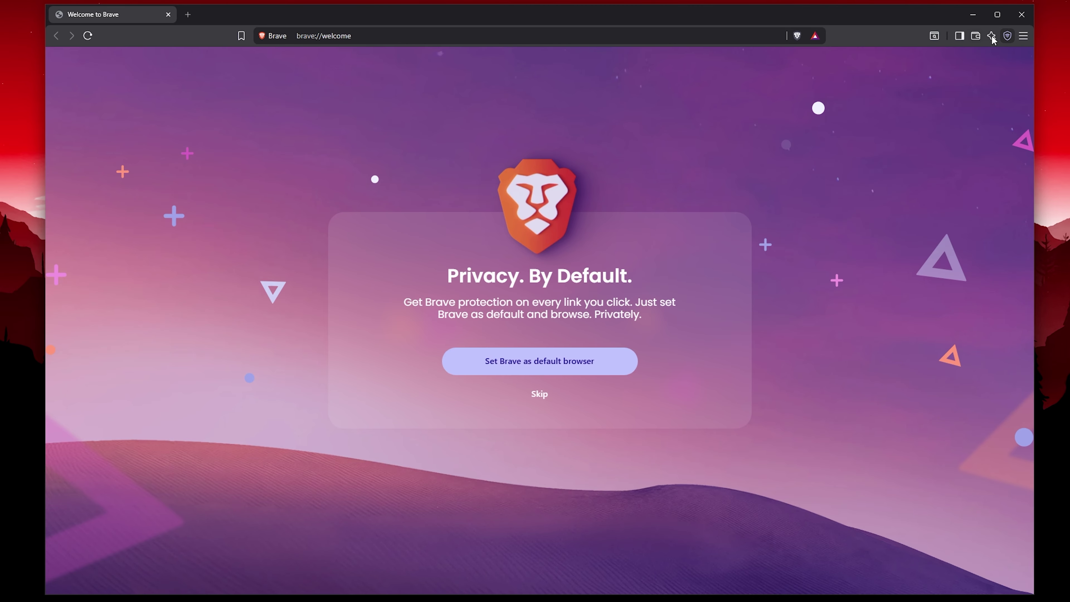
pyautogui.click(992, 35)
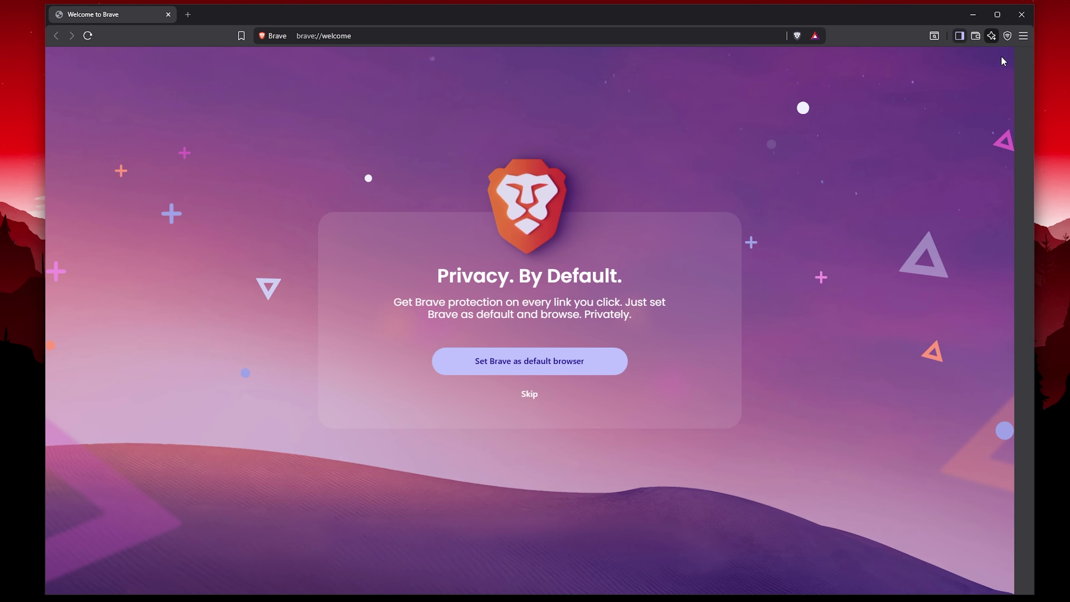
pyautogui.click(976, 35)
pyautogui.click(976, 35)
pyautogui.click(934, 35)
pyautogui.click(770, 60)
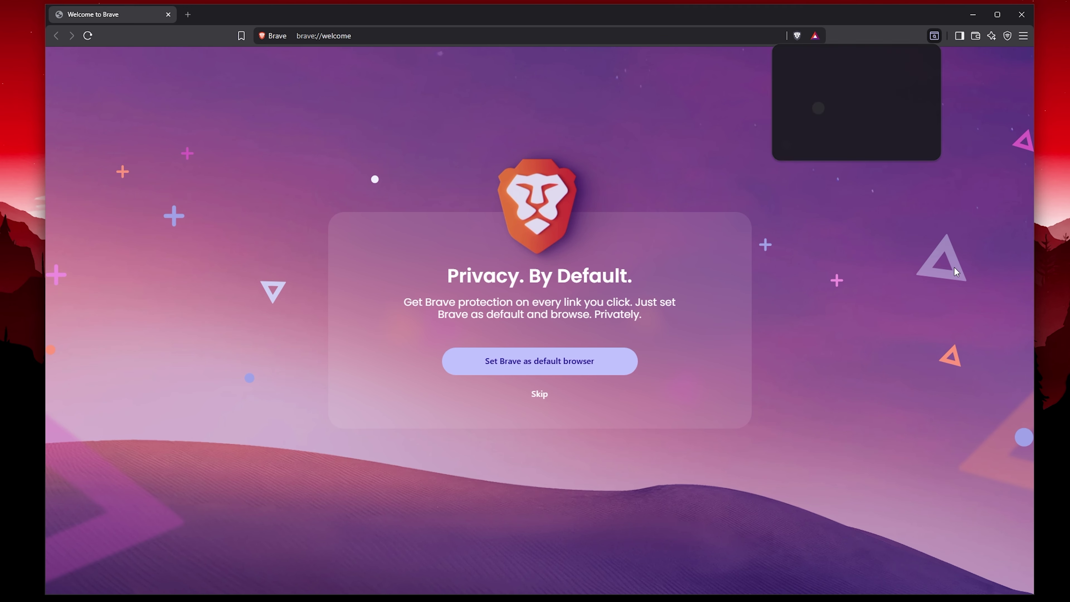
pyautogui.click(188, 14)
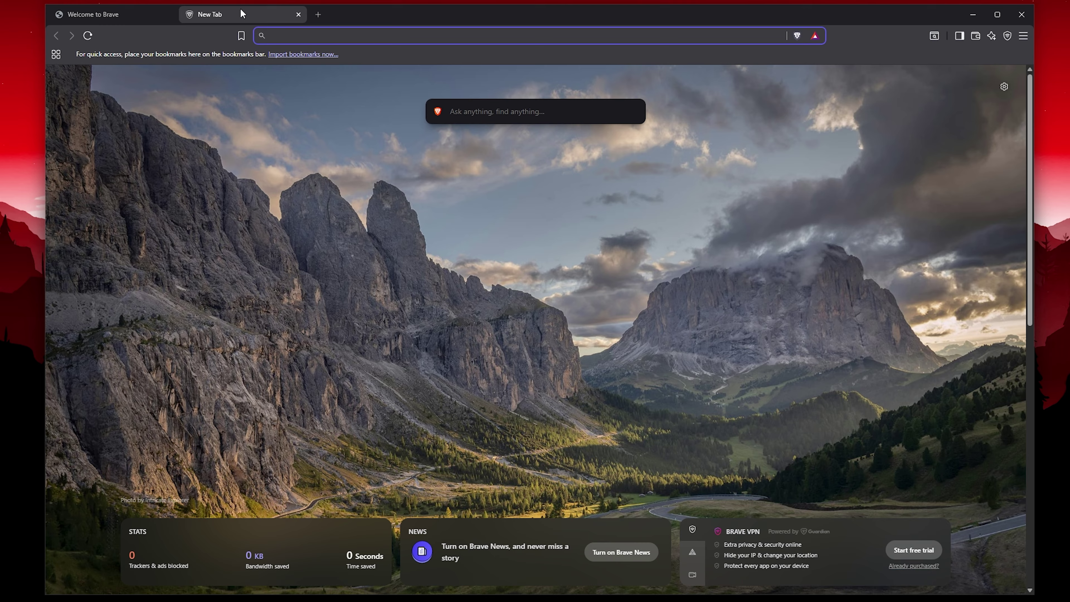
pyautogui.middleClick(242, 14)
# - Finish the welcome setup without setting a default browser or importing settings, and opt out of sharing product insights
pyautogui.click(540, 395)
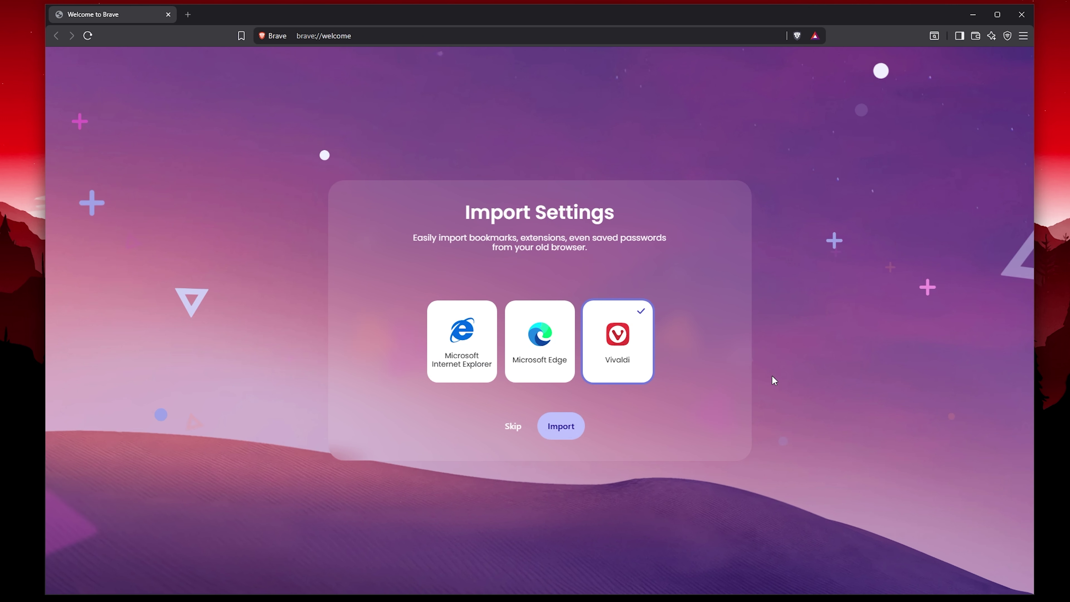
pyautogui.click(509, 427)
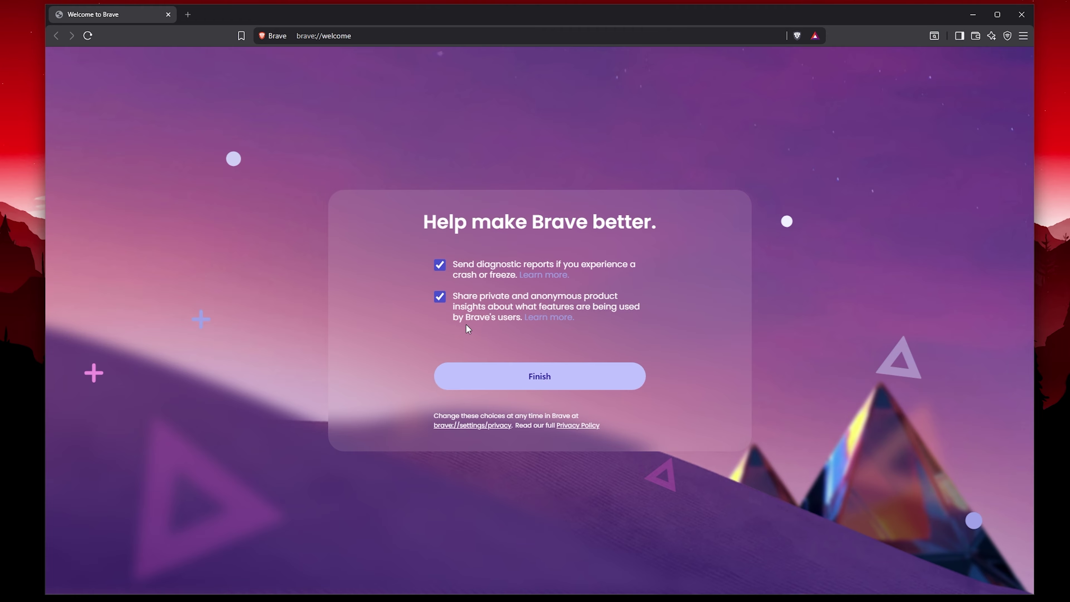
pyautogui.click(439, 297)
pyautogui.click(554, 390)
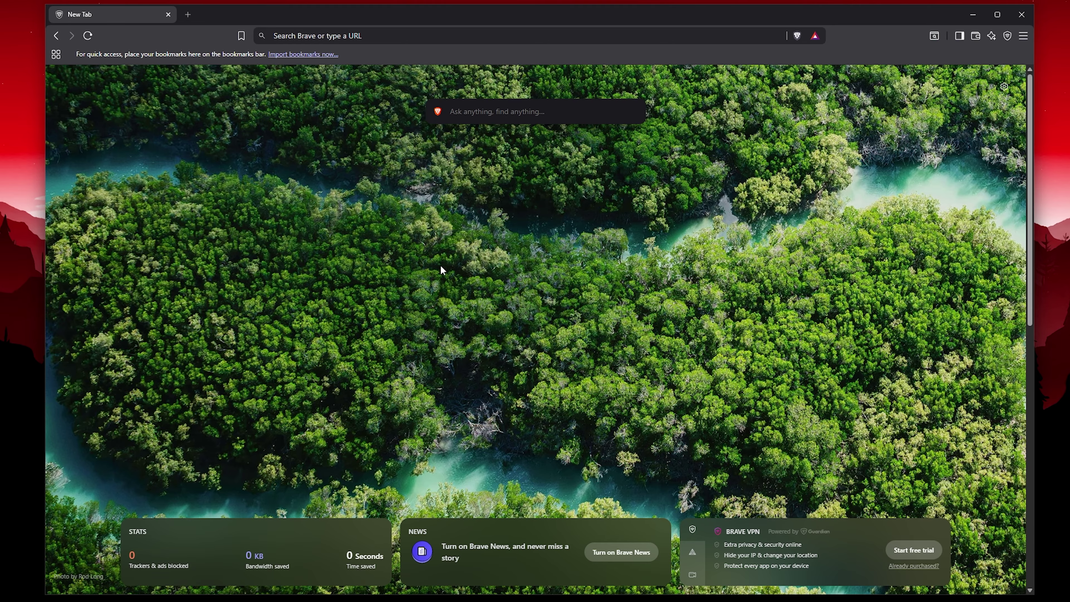
# - Hide the Brave News widget from the new tab page
pyautogui.scroll(-10, 536, 277)
pyautogui.scroll(10, 533, 284)
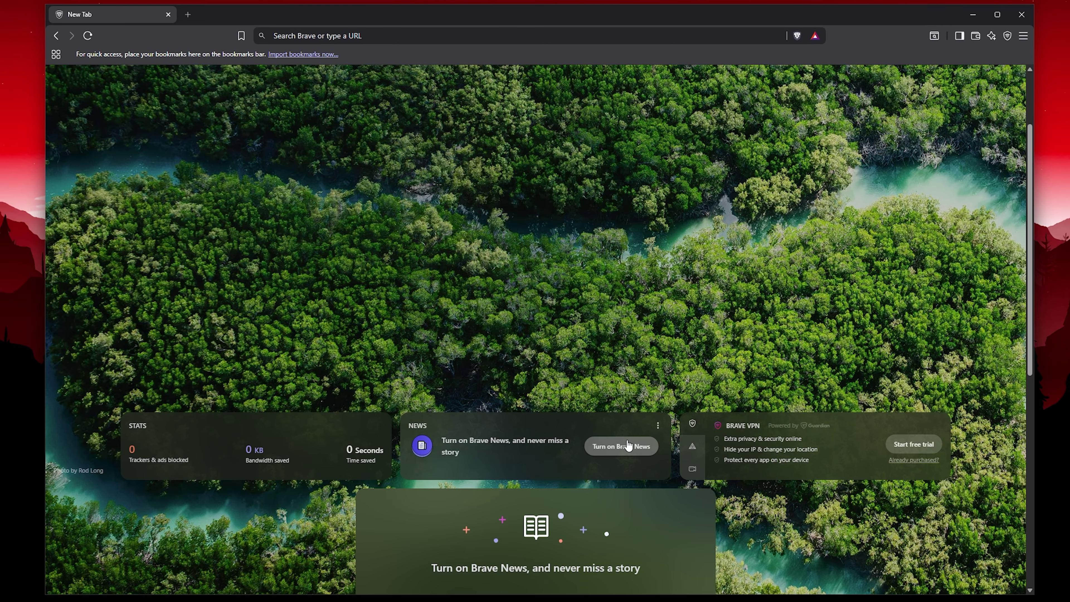
pyautogui.click(659, 427)
pyautogui.click(640, 446)
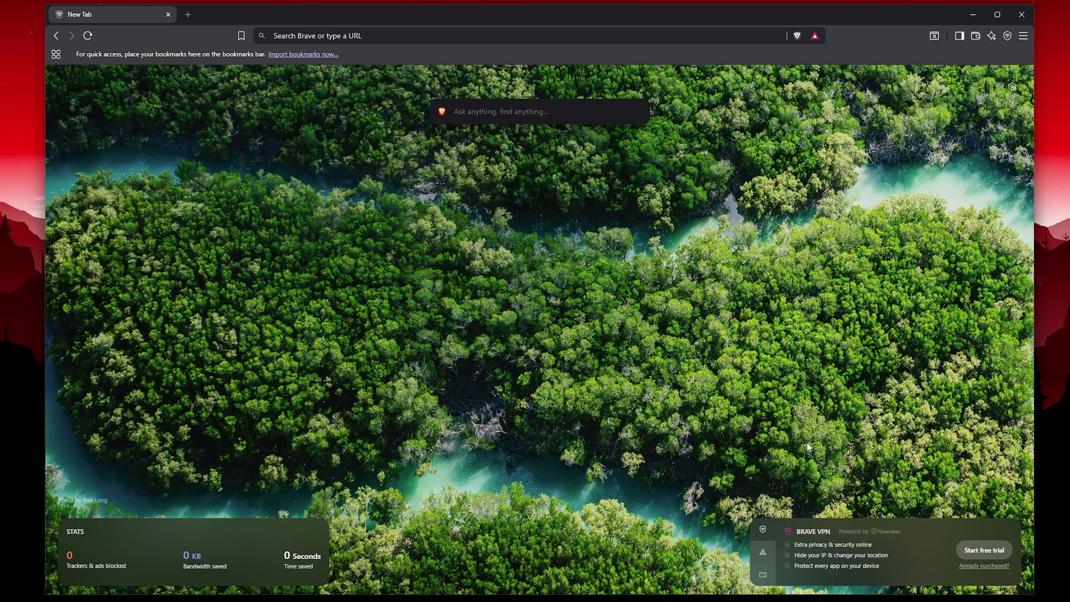
# - Search the web for "test" and look through the results page
pyautogui.click(372, 37)
pyautogui.write('test')
pyautogui.press('Return')
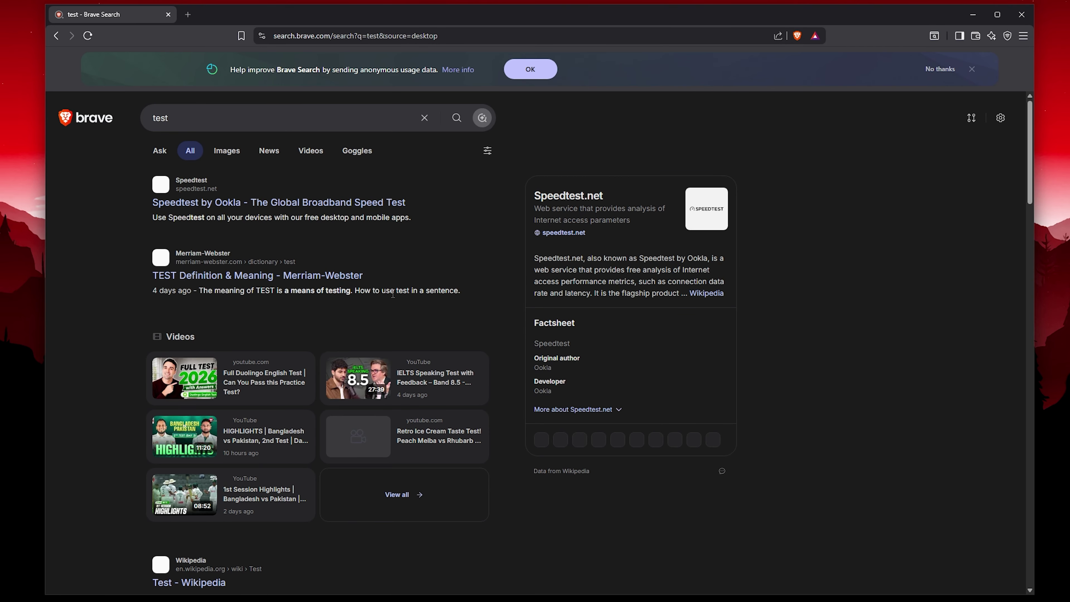
pyautogui.scroll(-3, 394, 293)
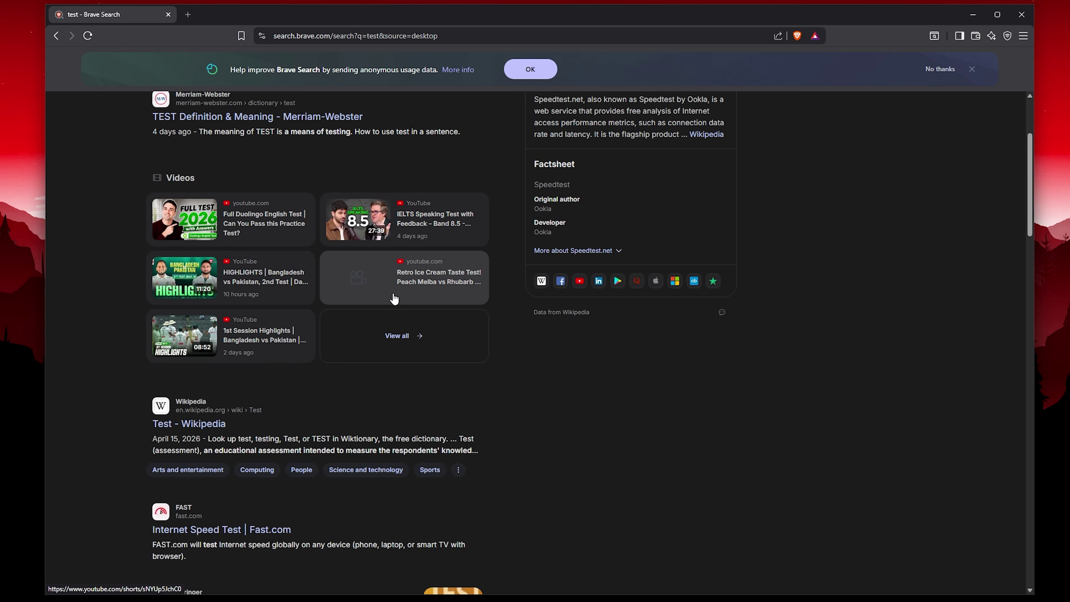
pyautogui.scroll(-2, 394, 297)
pyautogui.scroll(5, 394, 297)
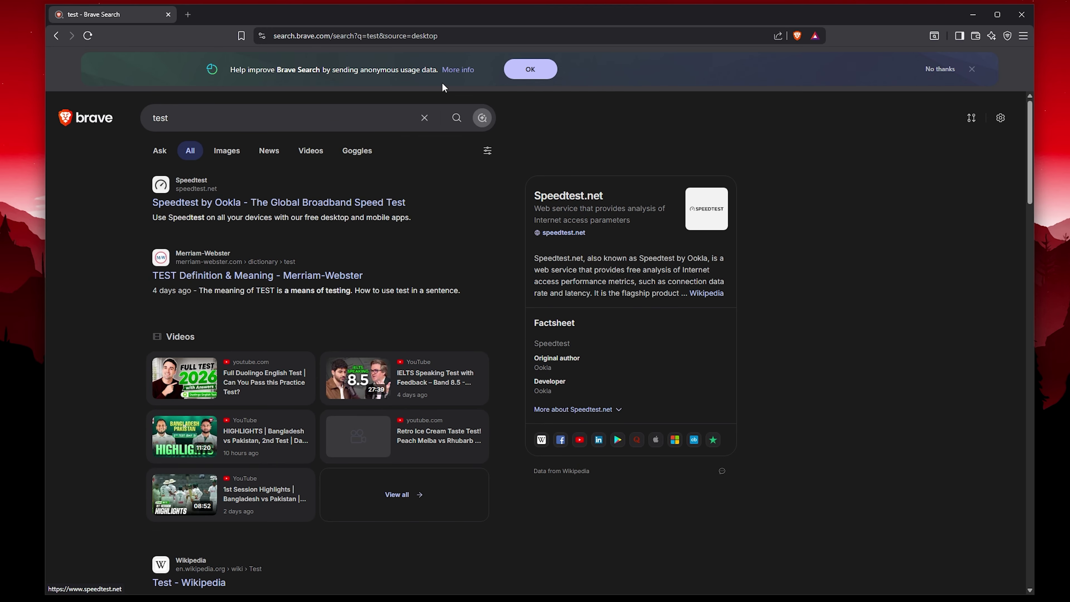
pyautogui.scroll(-20, 411, 249)
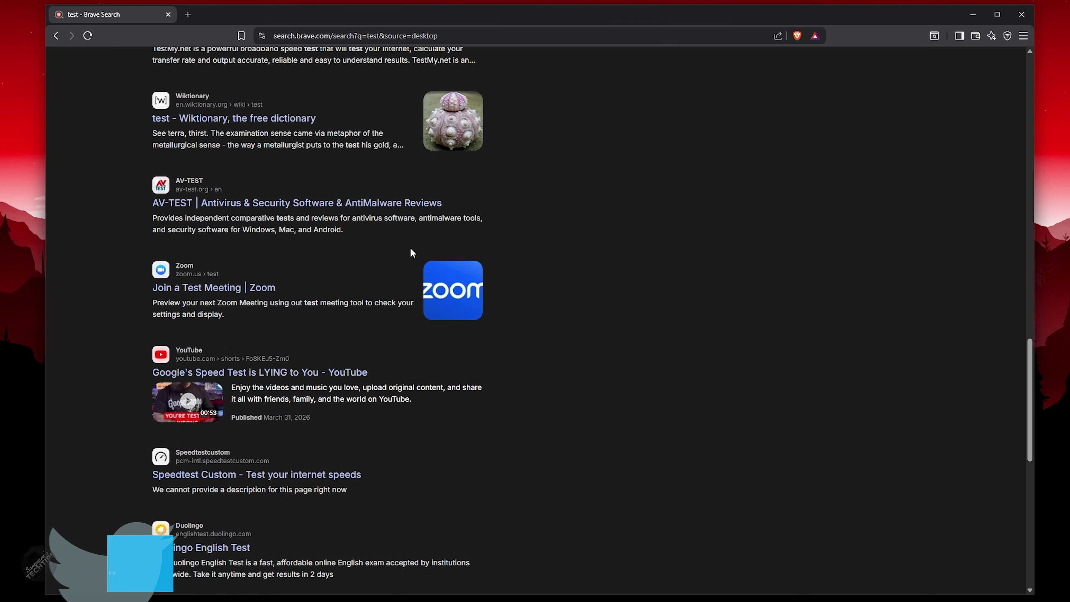
pyautogui.scroll(-8, 411, 251)
pyautogui.scroll(20, 425, 266)
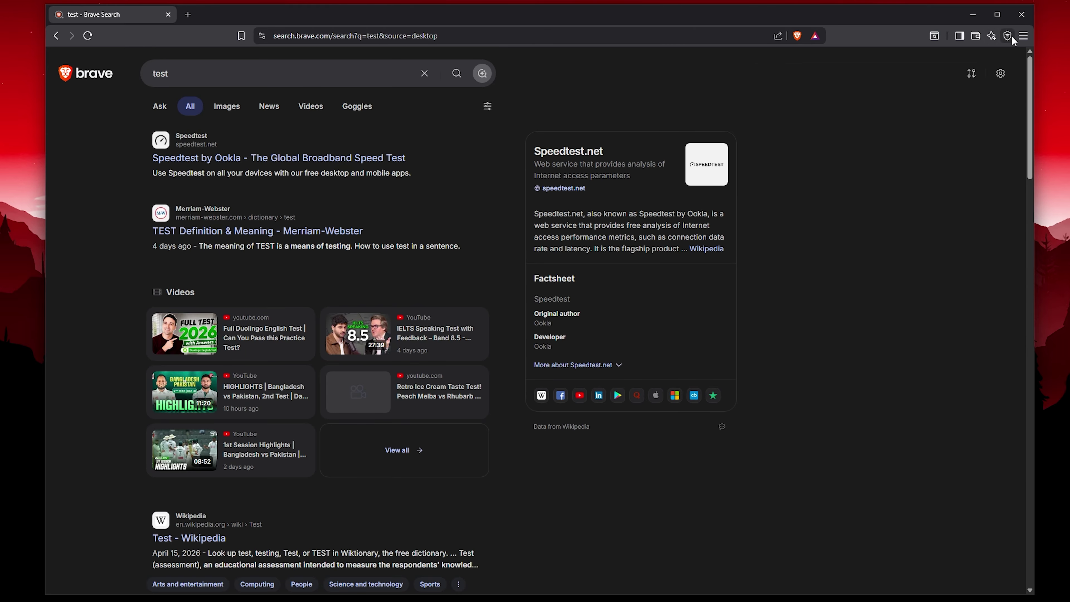
pyautogui.click(1024, 36)
pyautogui.click(1024, 36)
pyautogui.scroll(-8, 542, 289)
pyautogui.scroll(6, 530, 287)
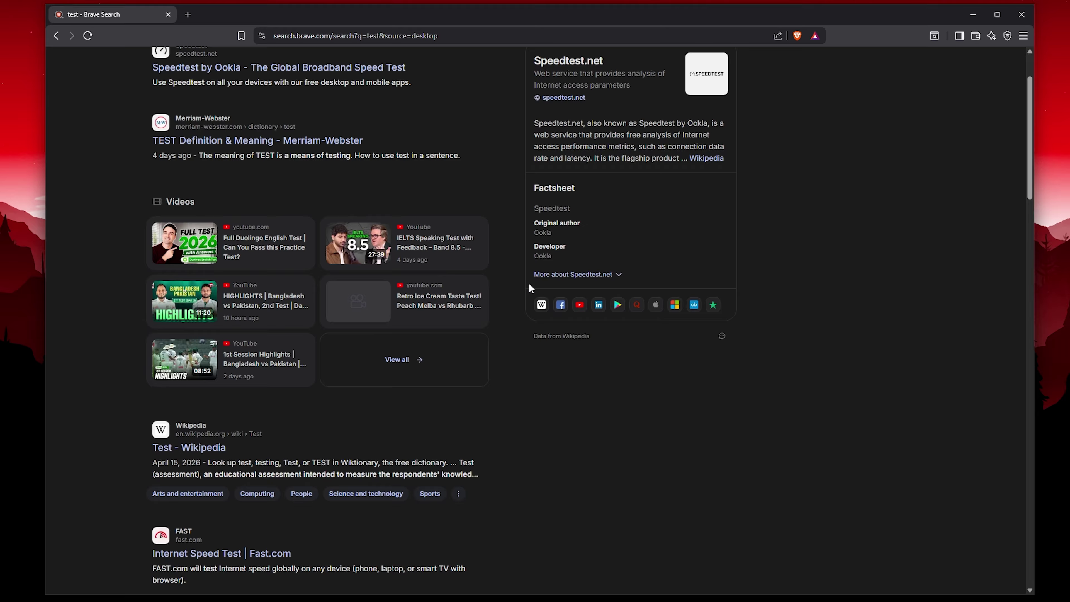
pyautogui.scroll(3, 530, 288)
# - Replace the search results tab with a new tab, and enable Tab focus for organizing tabs
pyautogui.click(188, 17)
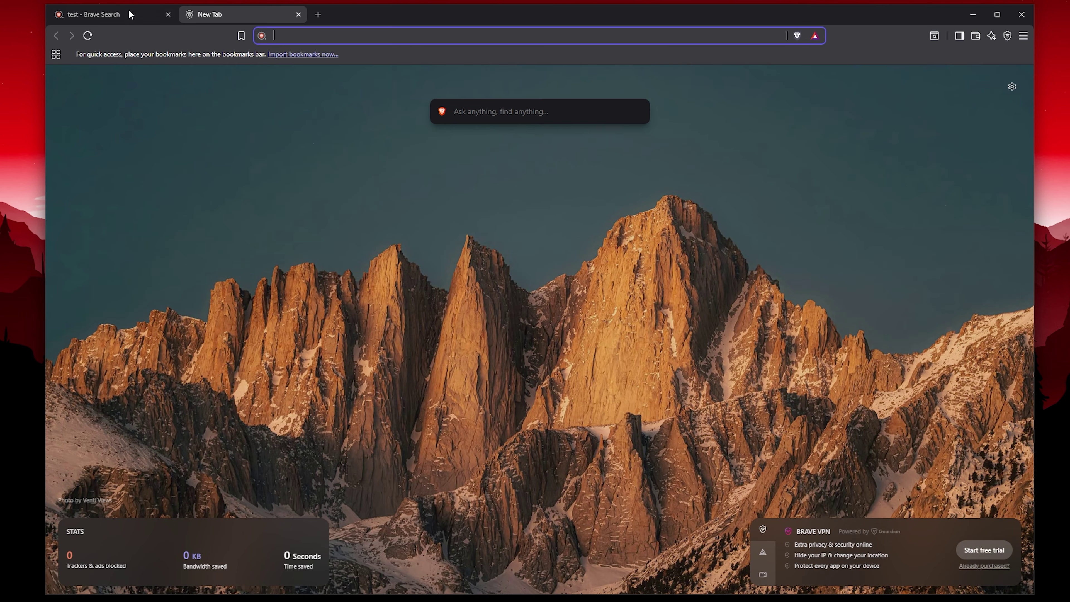
pyautogui.click(168, 14)
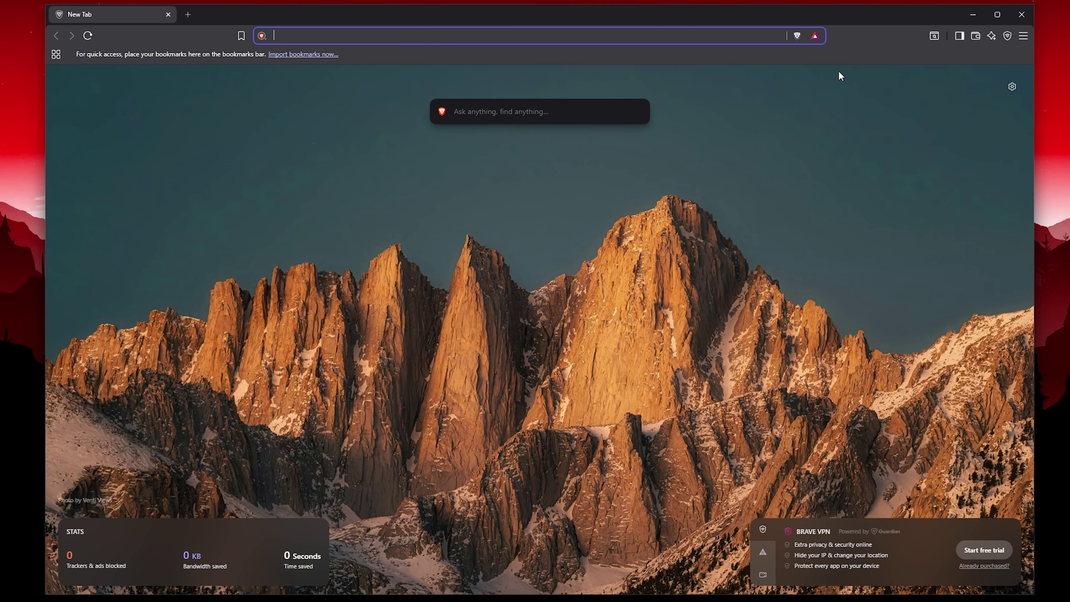
pyautogui.click(938, 37)
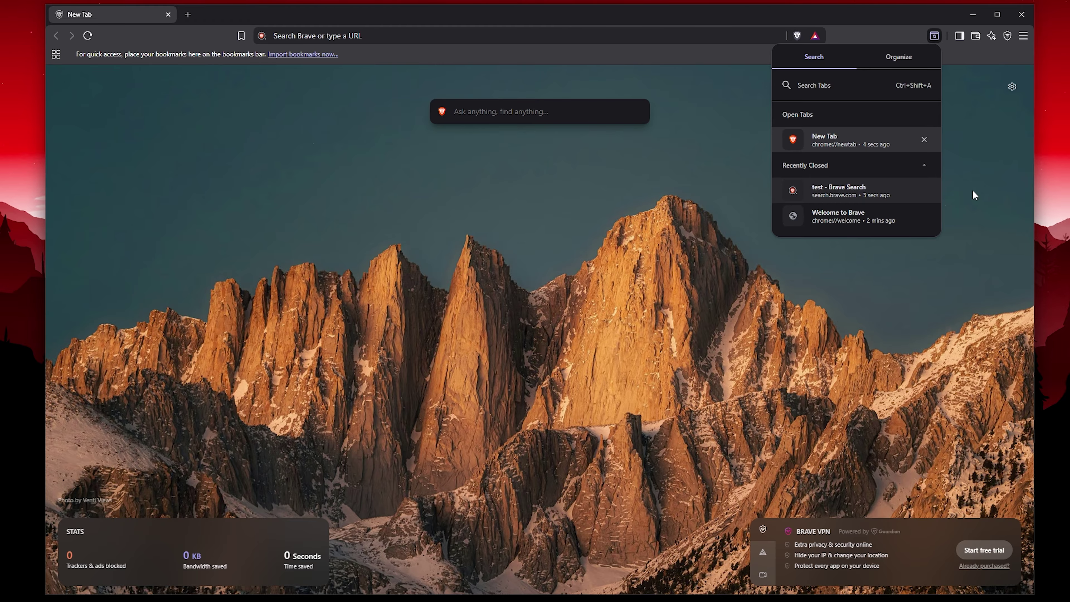
pyautogui.click(917, 62)
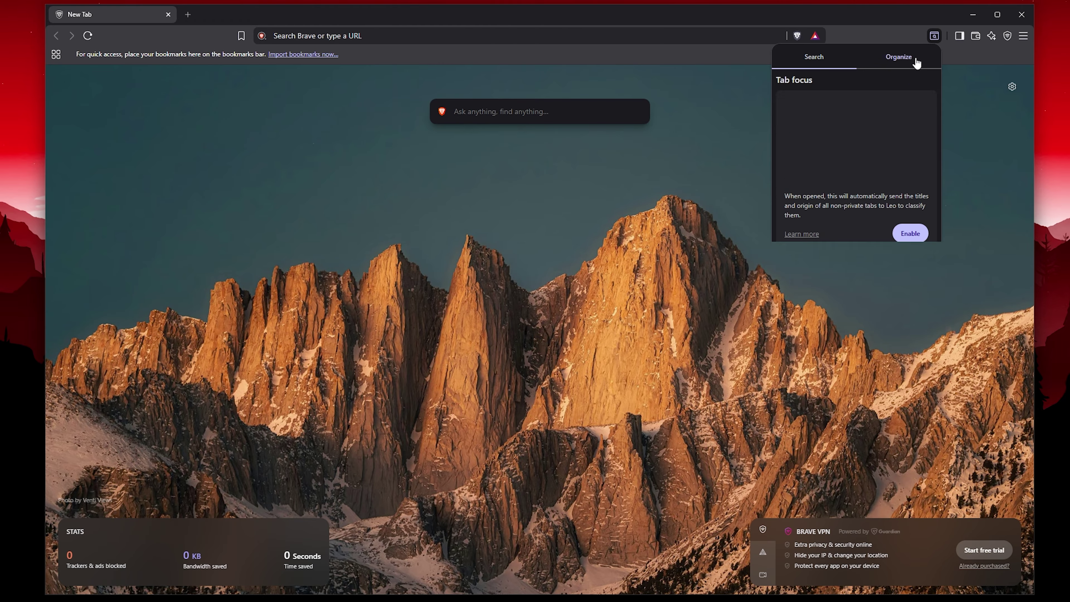
pyautogui.click(910, 233)
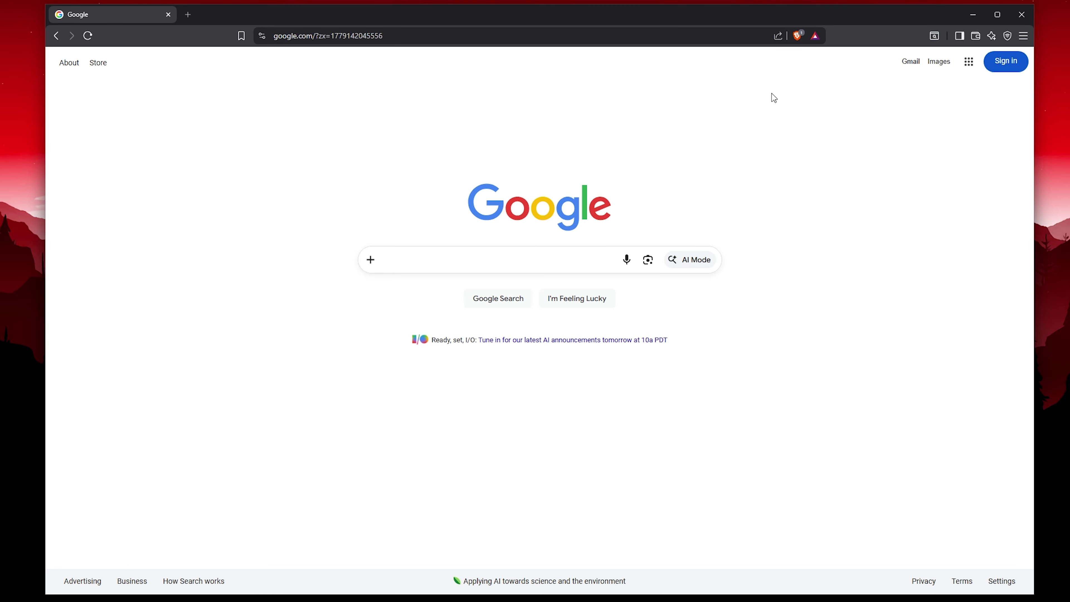
# - Check the Shields information for google.com, and go to the YouTube website
pyautogui.click(799, 36)
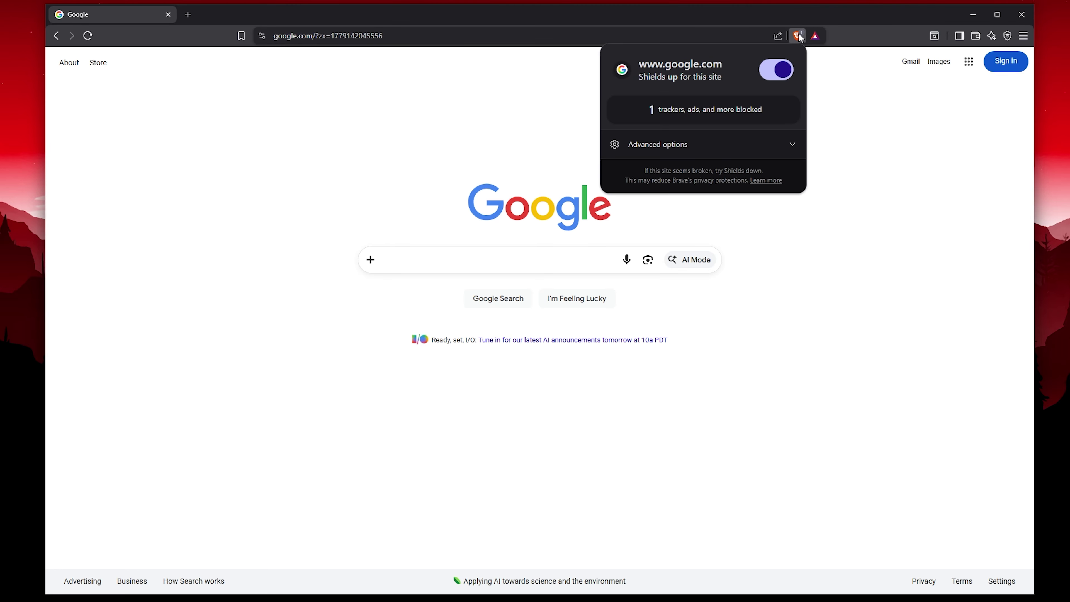
pyautogui.click(495, 40)
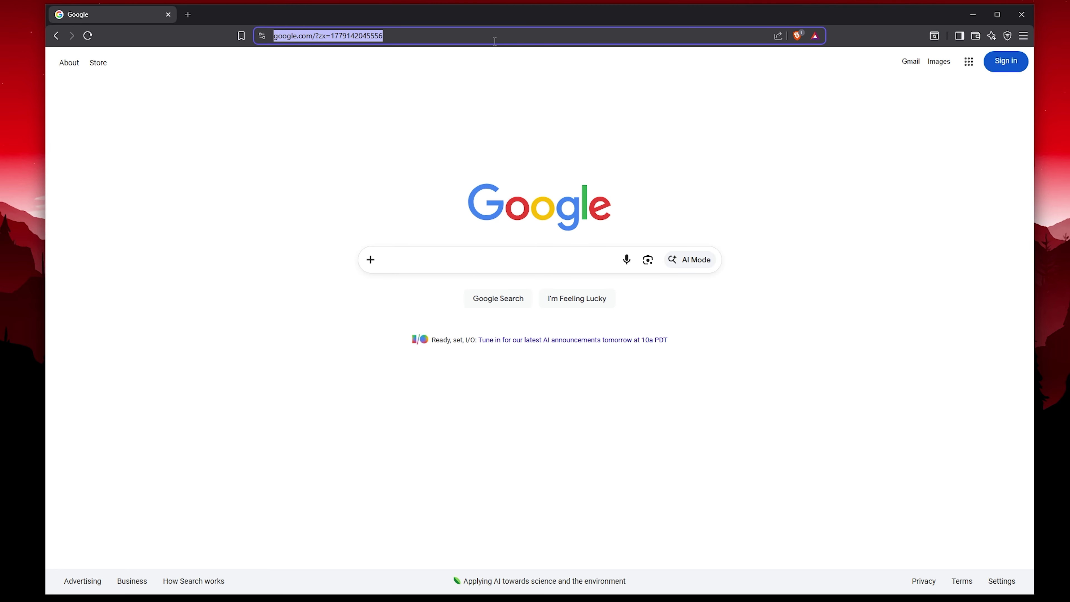
pyautogui.write('youtube')
pyautogui.press('Return')
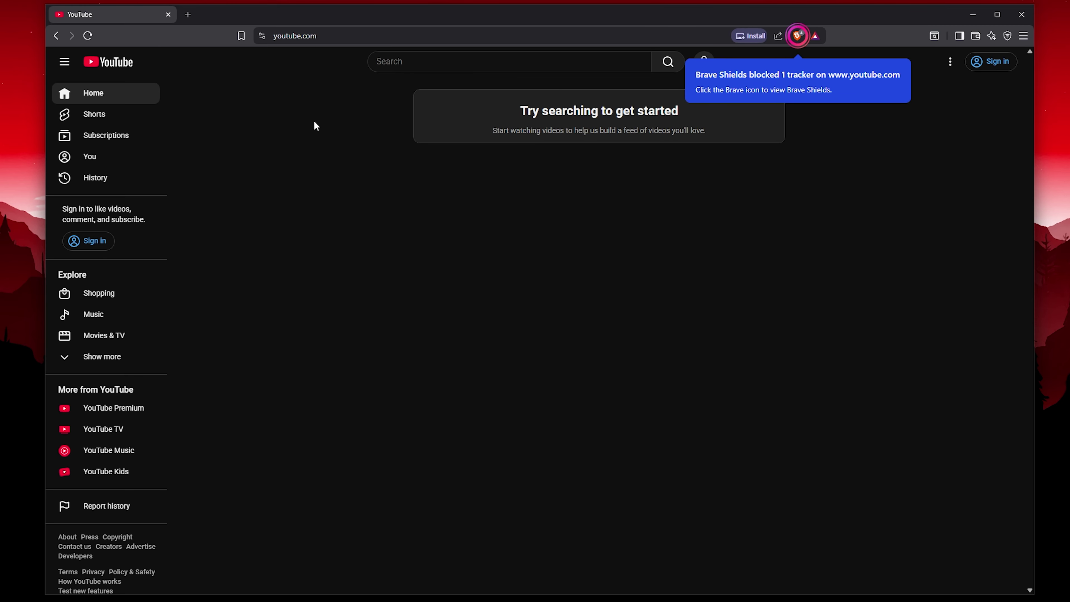
# - Search YouTube for "sargeantstechtips", and briefly open the video below the Shorts before returning to the results
pyautogui.click(412, 62)
pyautogui.write('s')
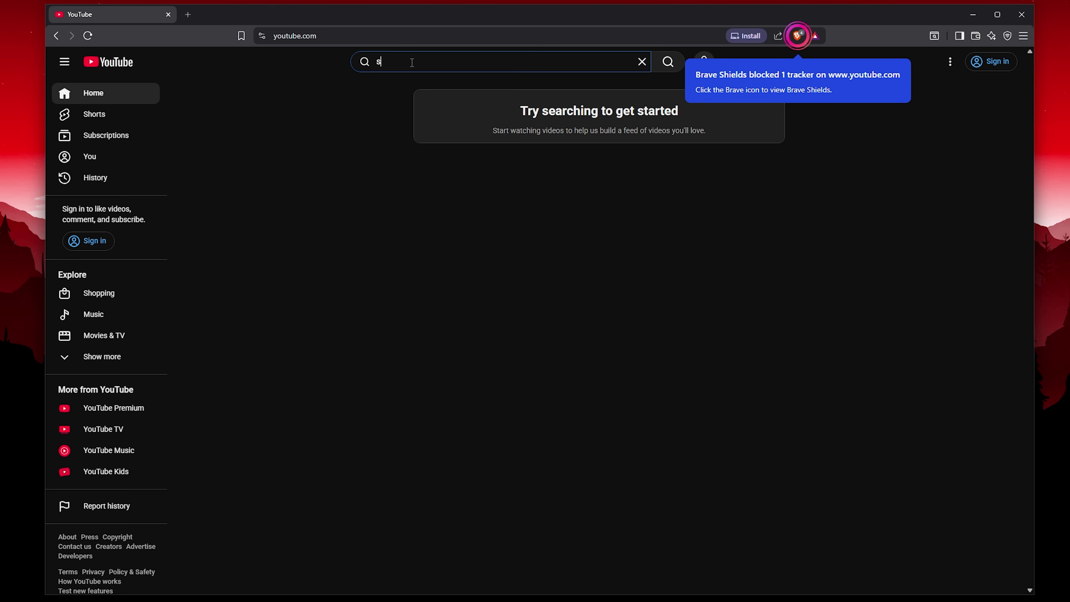
pyautogui.write('argeantstechtips')
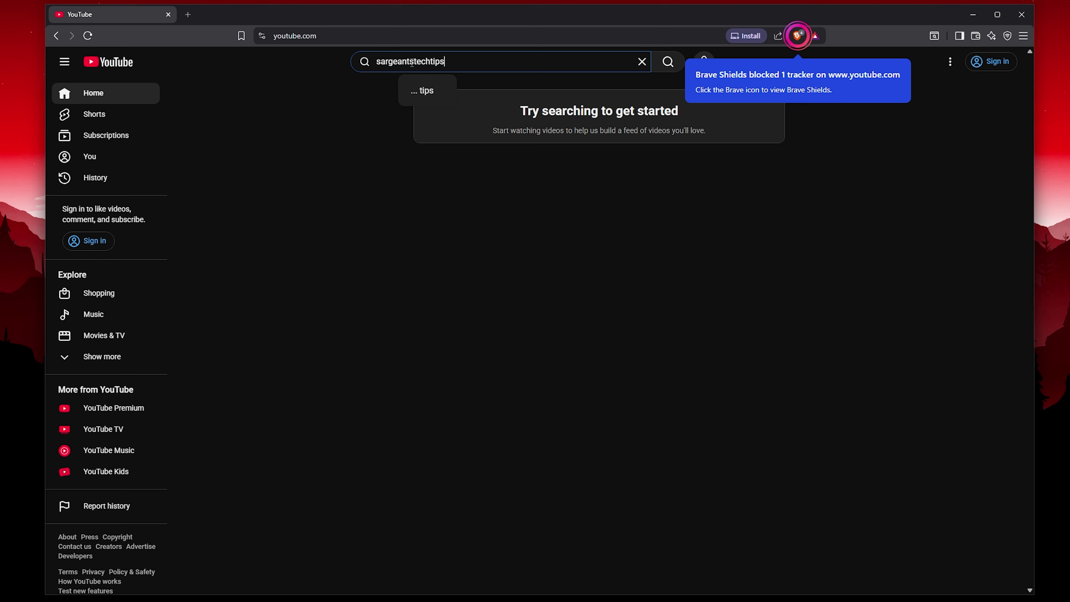
pyautogui.press('Return')
pyautogui.scroll(-5, 421, 179)
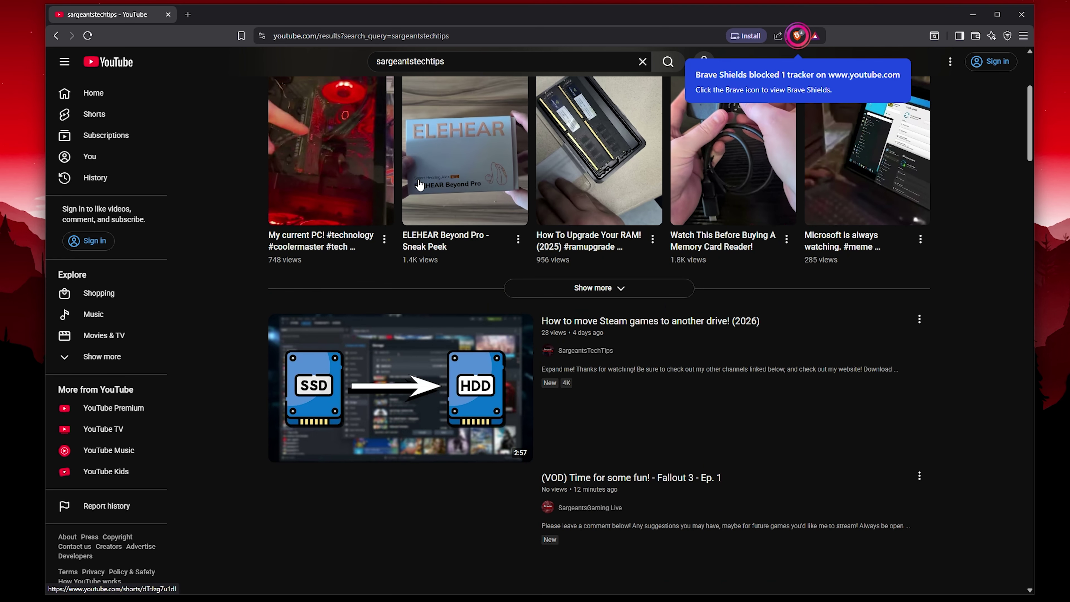
pyautogui.click(437, 304)
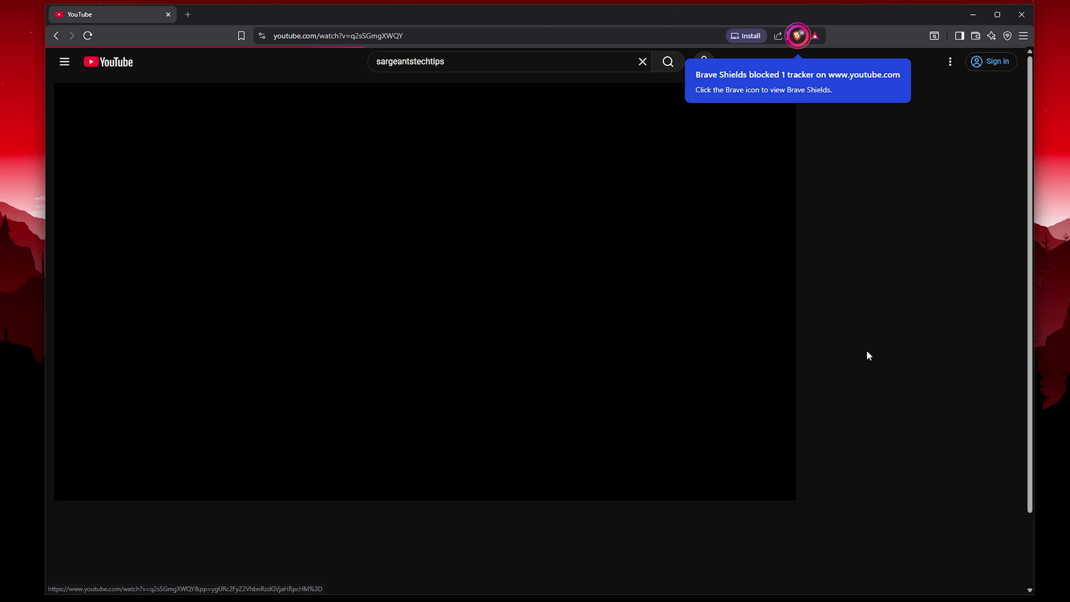
pyautogui.hotkey('alt', 'Left')
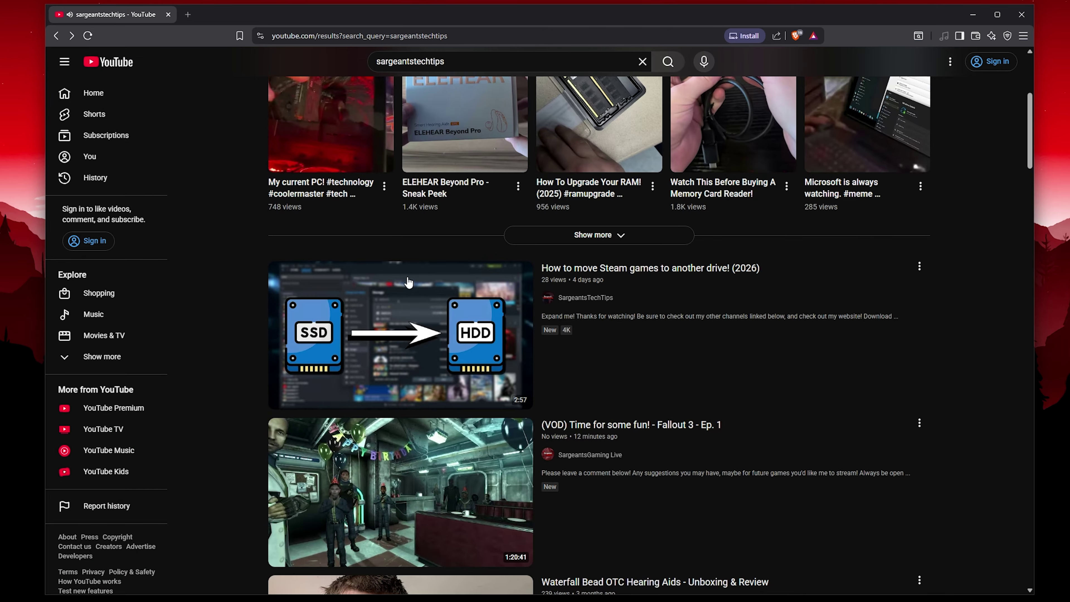
# - Open the video "Waterfall Bead OTC Hearing Aids - Unboxing & Review" and look through its full description and comments
pyautogui.click(527, 578)
pyautogui.scroll(-4, 512, 517)
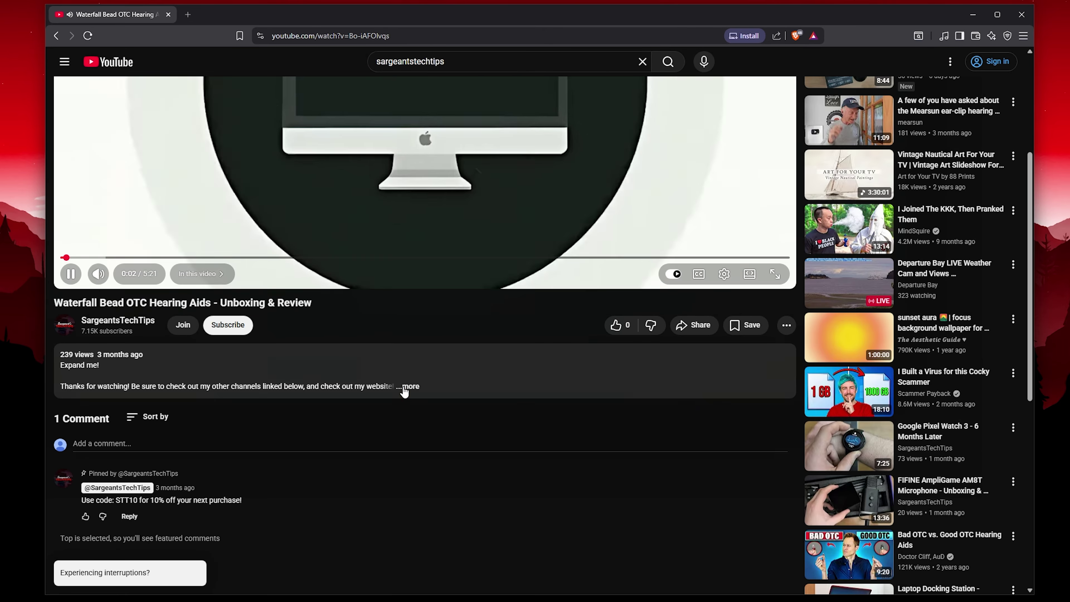
pyautogui.click(406, 386)
pyautogui.scroll(-10, 514, 441)
pyautogui.scroll(4, 412, 434)
pyautogui.scroll(10, 423, 416)
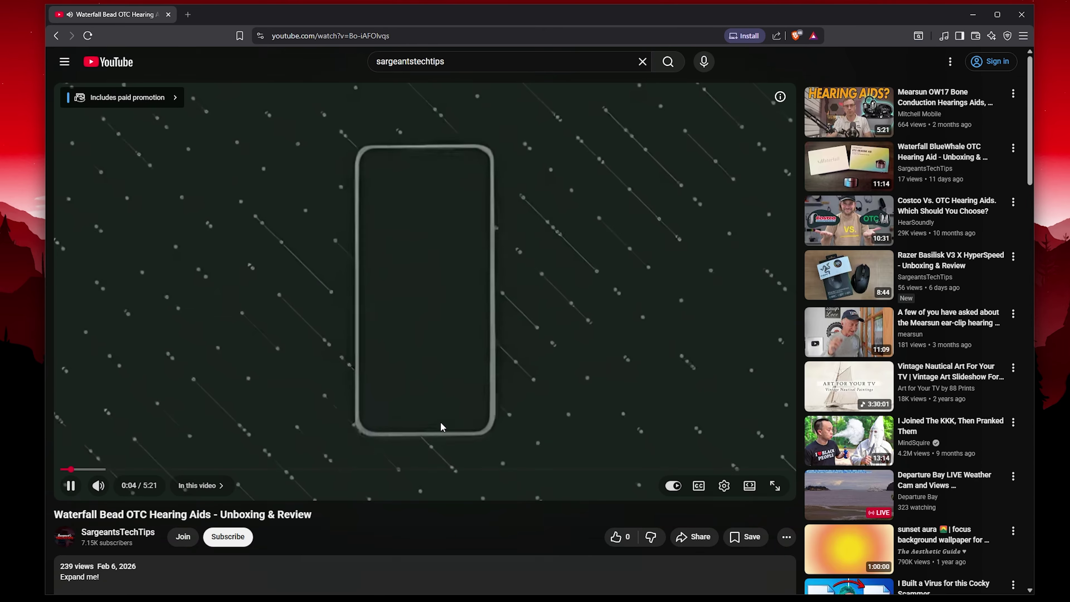
pyautogui.scroll(-12, 439, 412)
pyautogui.scroll(10, 440, 411)
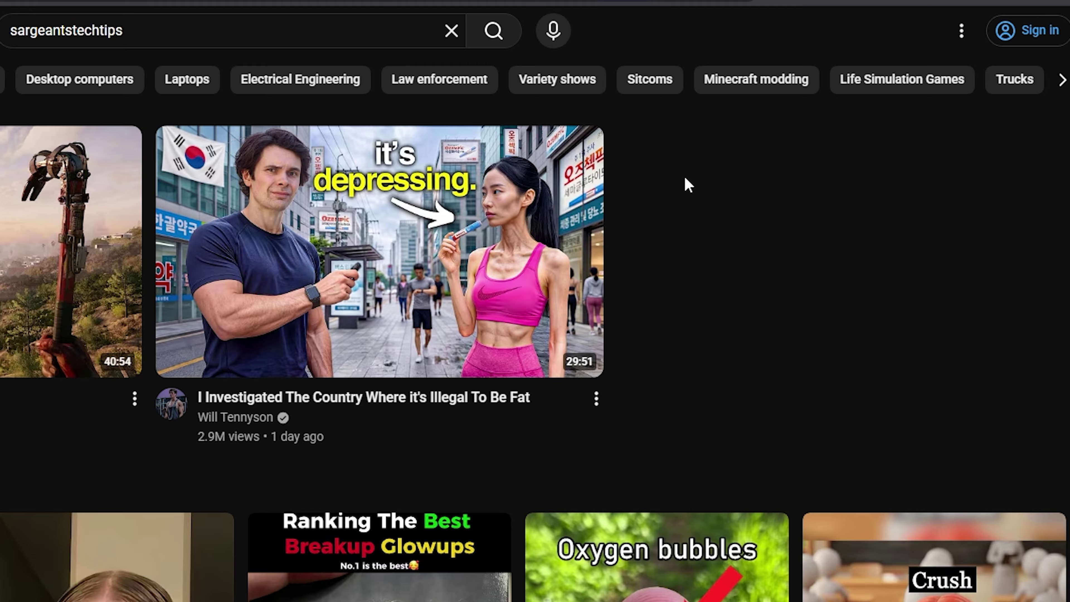
# - Show the advanced Shields options for youtube.com
pyautogui.click(734, 1)
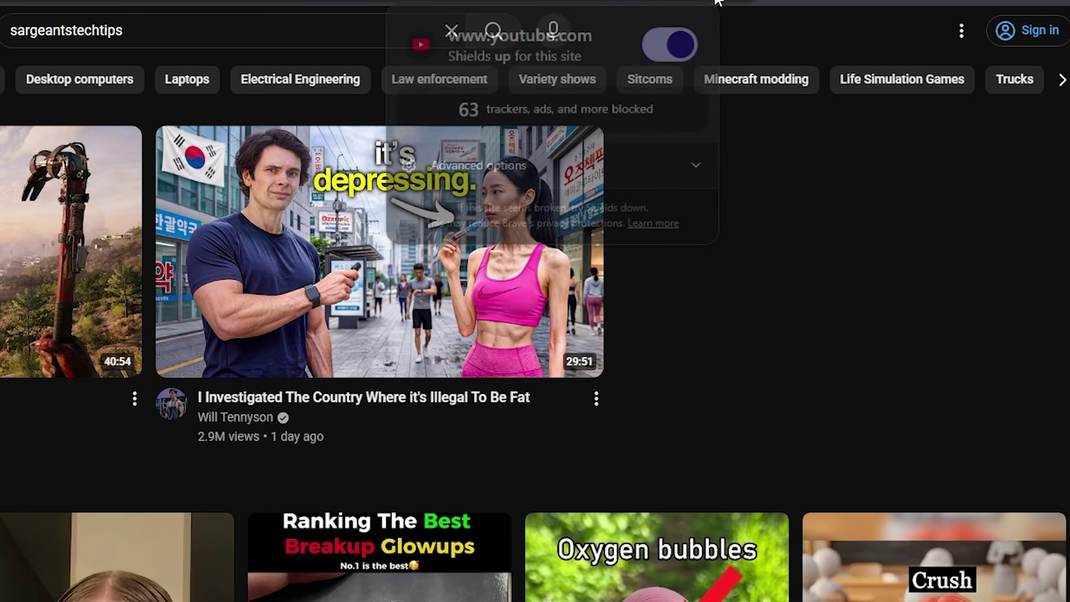
pyautogui.click(699, 168)
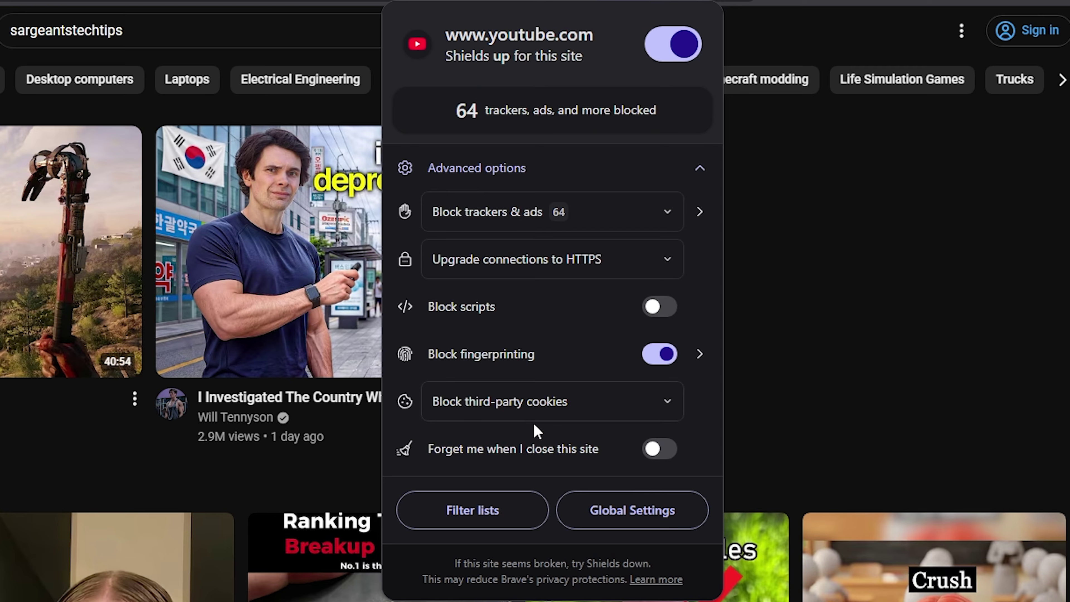
pyautogui.click(562, 411)
pyautogui.click(561, 412)
pyautogui.click(556, 413)
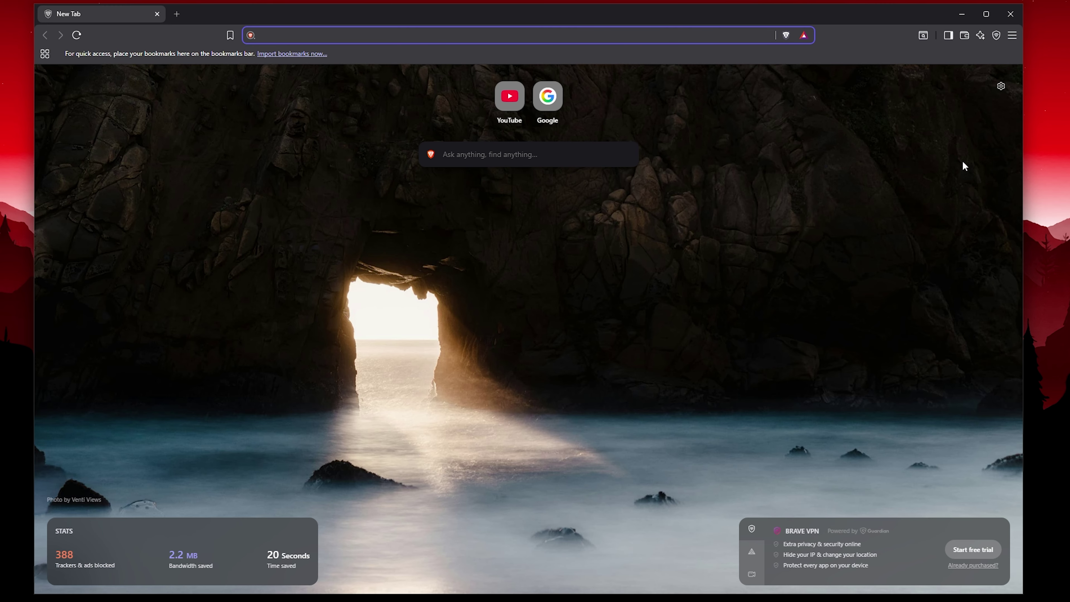
# - Open the new tab page customization and look over the background image choices
pyautogui.click(1001, 86)
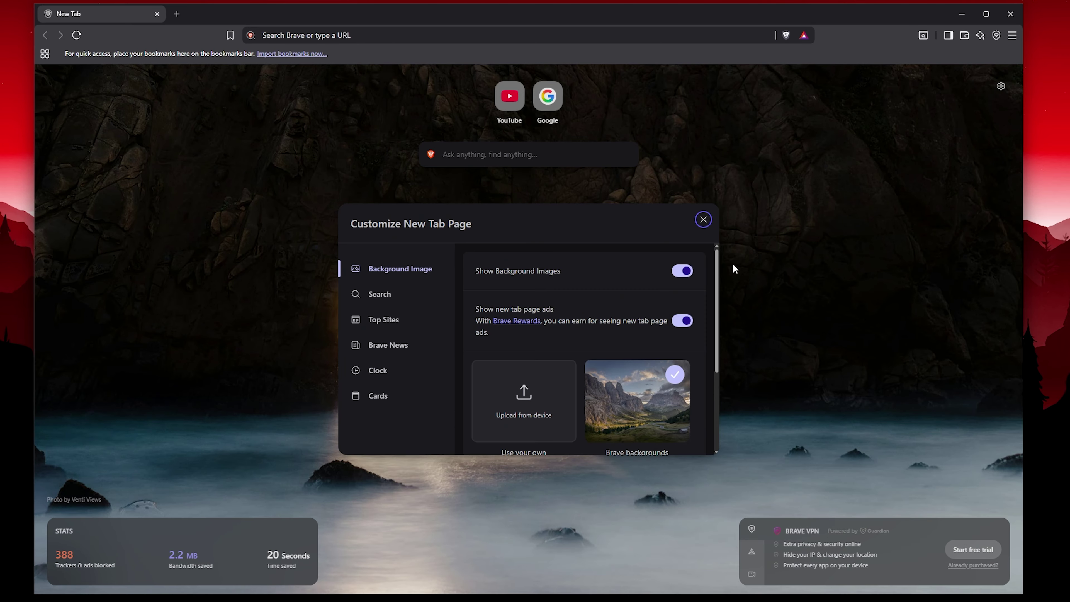
pyautogui.scroll(-3, 507, 333)
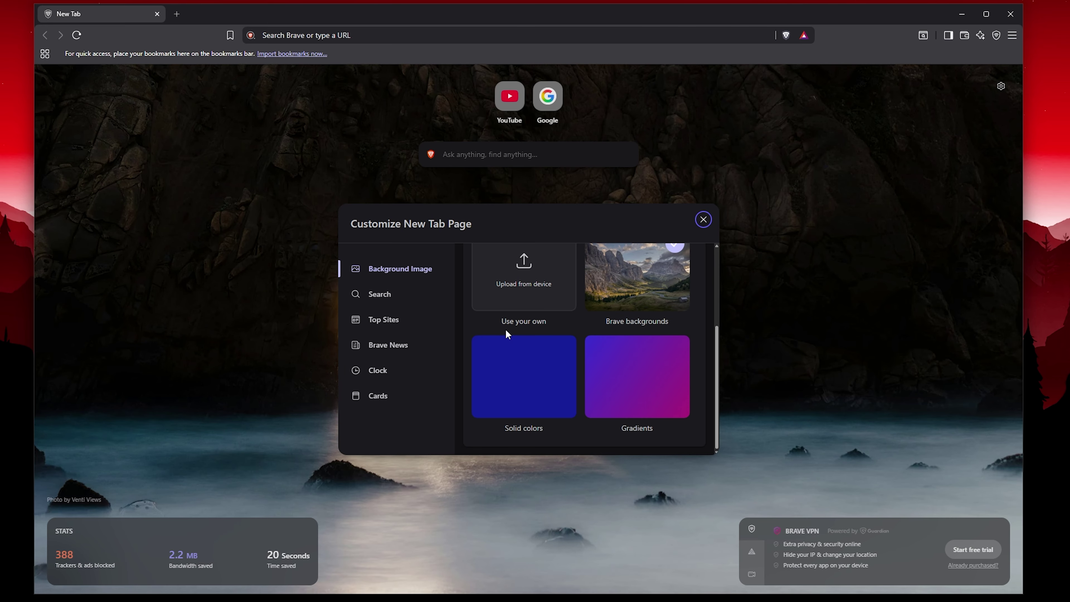
pyautogui.scroll(3, 508, 333)
pyautogui.scroll(-3, 638, 377)
pyautogui.scroll(1, 655, 373)
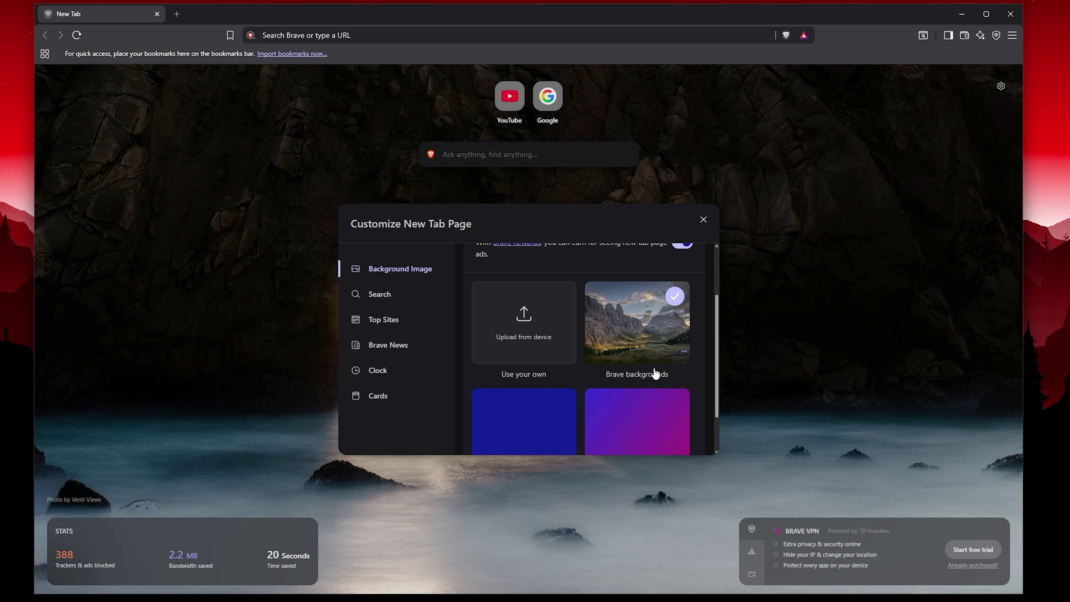
pyautogui.scroll(-1, 627, 375)
# - Look through the gradient and solid color backgrounds, and return to the main background choices
pyautogui.click(627, 374)
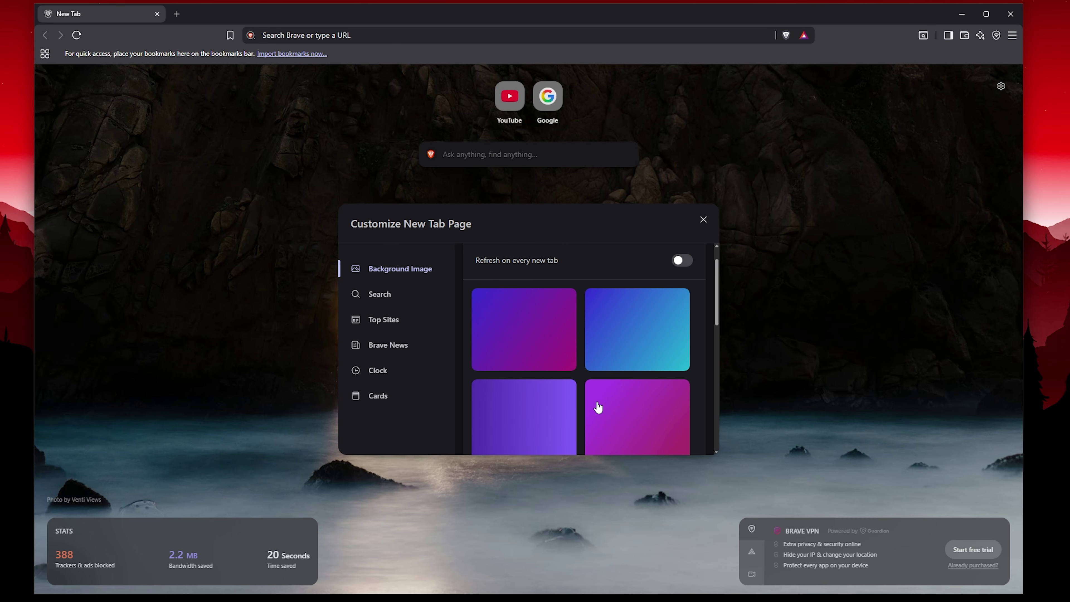
pyautogui.scroll(-3, 598, 407)
pyautogui.scroll(4, 594, 395)
pyautogui.click(473, 267)
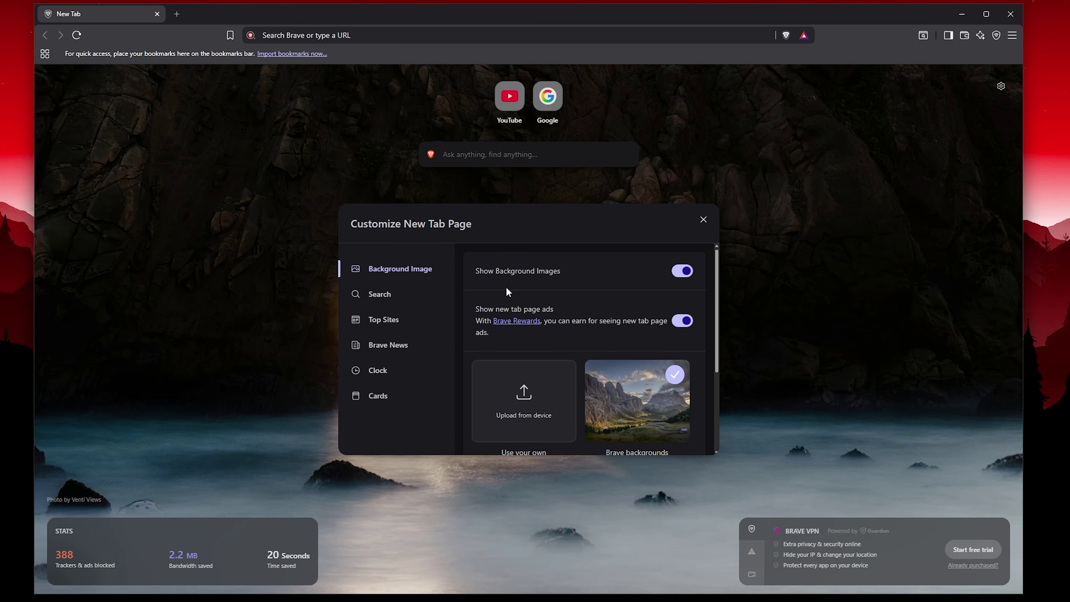
pyautogui.scroll(-3, 634, 392)
pyautogui.click(573, 349)
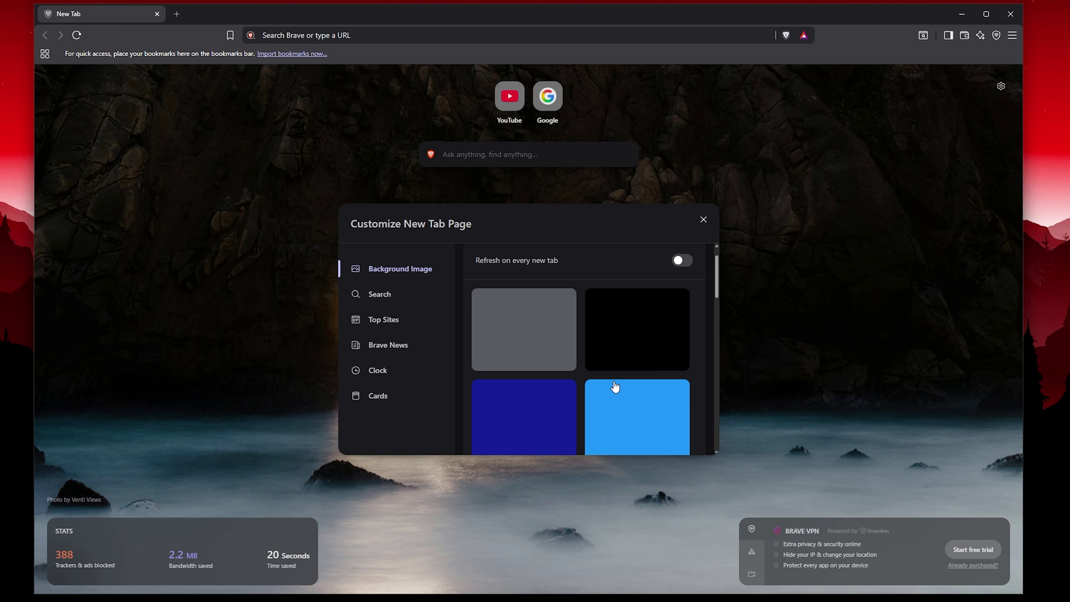
pyautogui.scroll(2, 628, 286)
pyautogui.click(475, 268)
# - Enable Google and disable Brave as search engines for the new tab search widget
pyautogui.scroll(-10, 575, 354)
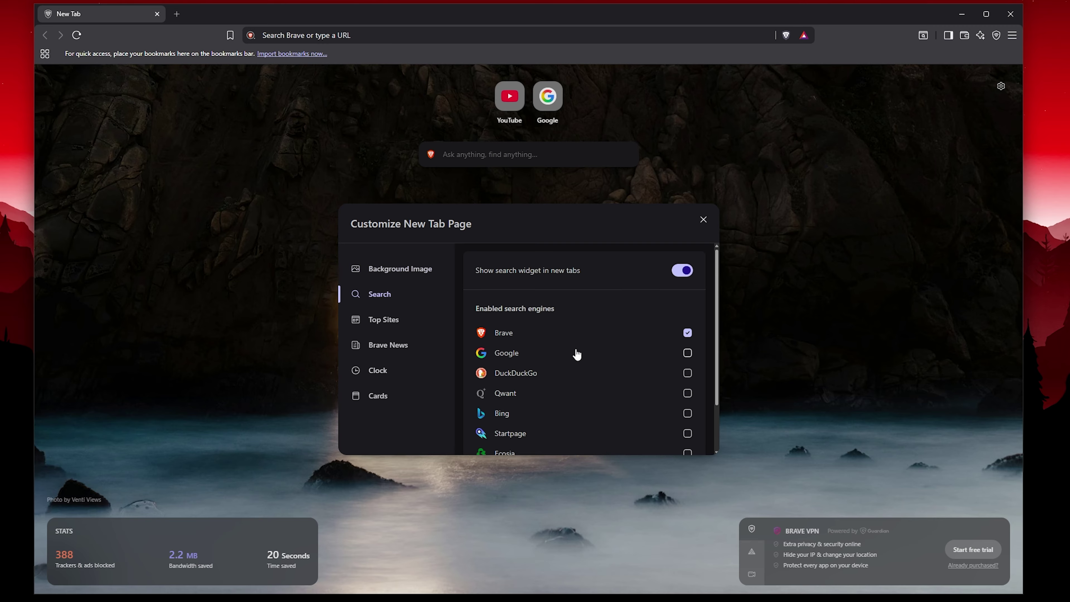
pyautogui.scroll(1, 642, 339)
pyautogui.click(687, 349)
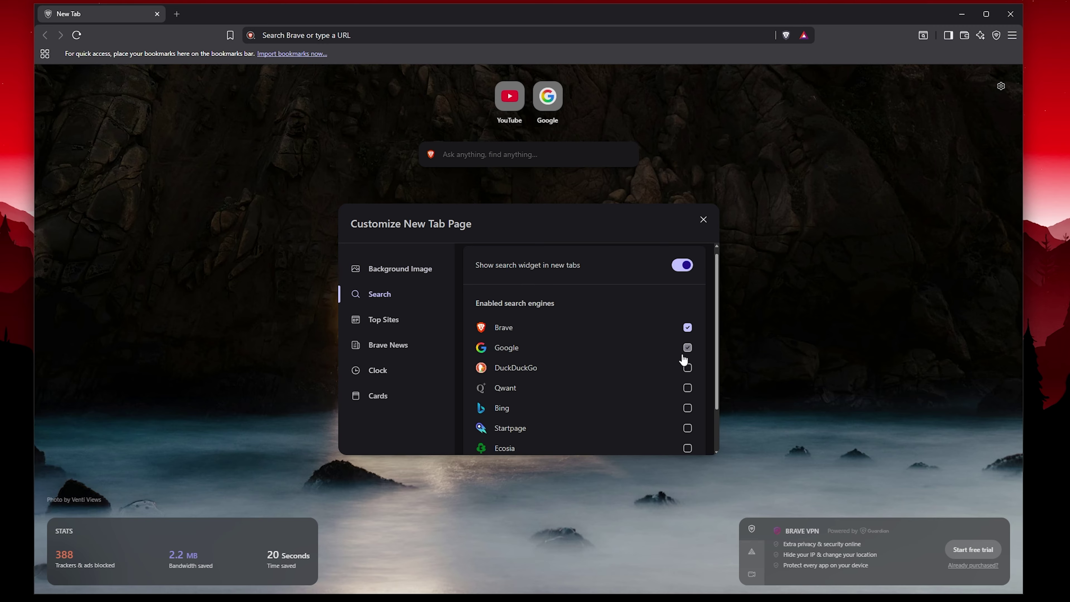
pyautogui.click(687, 347)
pyautogui.click(688, 328)
pyautogui.scroll(-2, 610, 355)
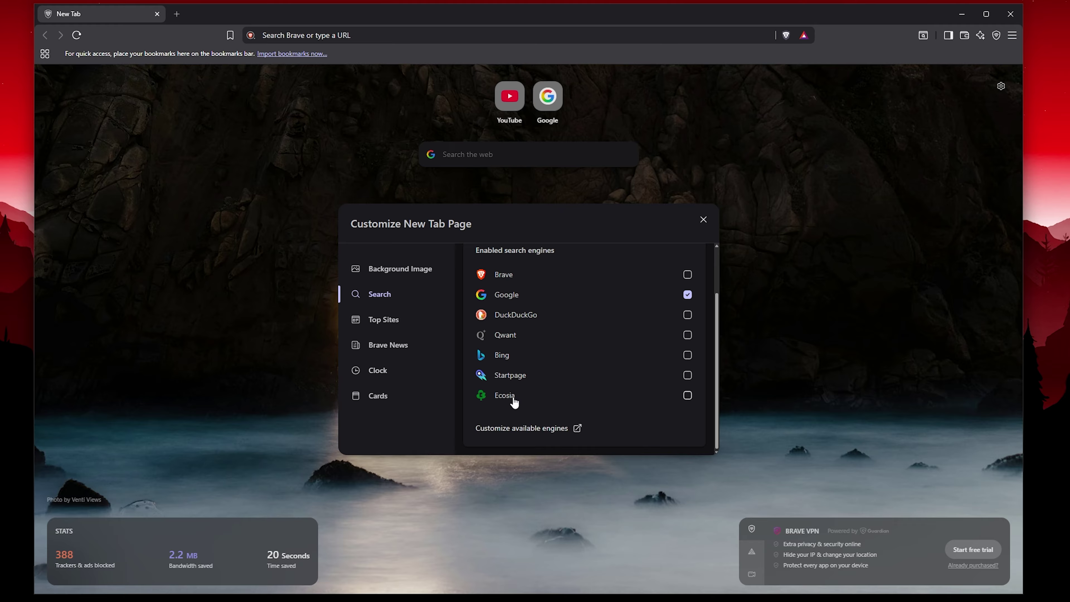
# - Compare the two top sites modes for the new tab page, and set it to Frequently Visited
pyautogui.click(383, 319)
pyautogui.click(518, 354)
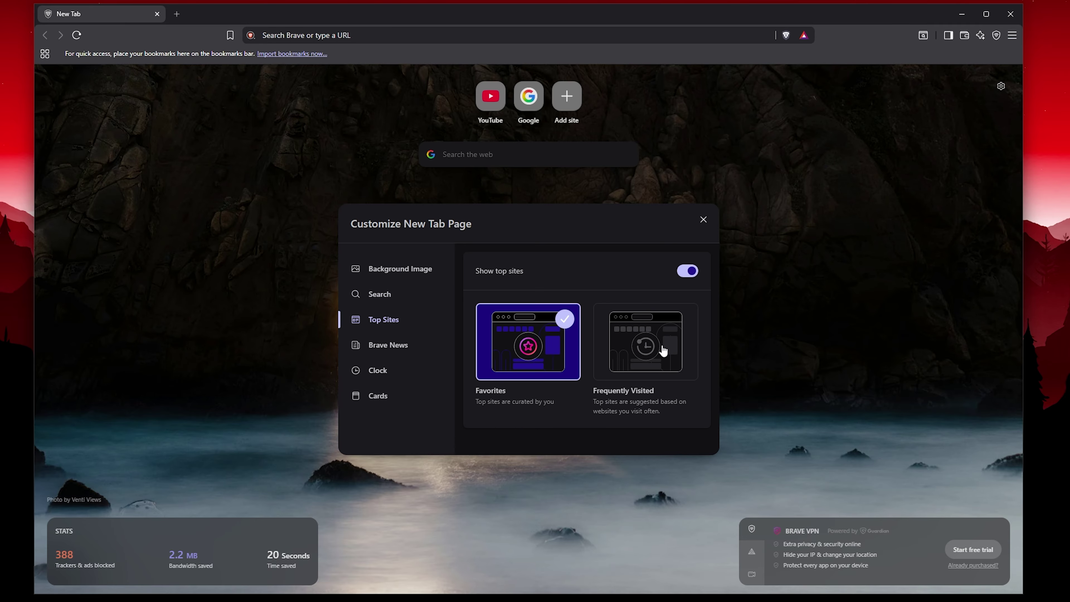
pyautogui.click(663, 351)
pyautogui.click(537, 336)
pyautogui.click(641, 339)
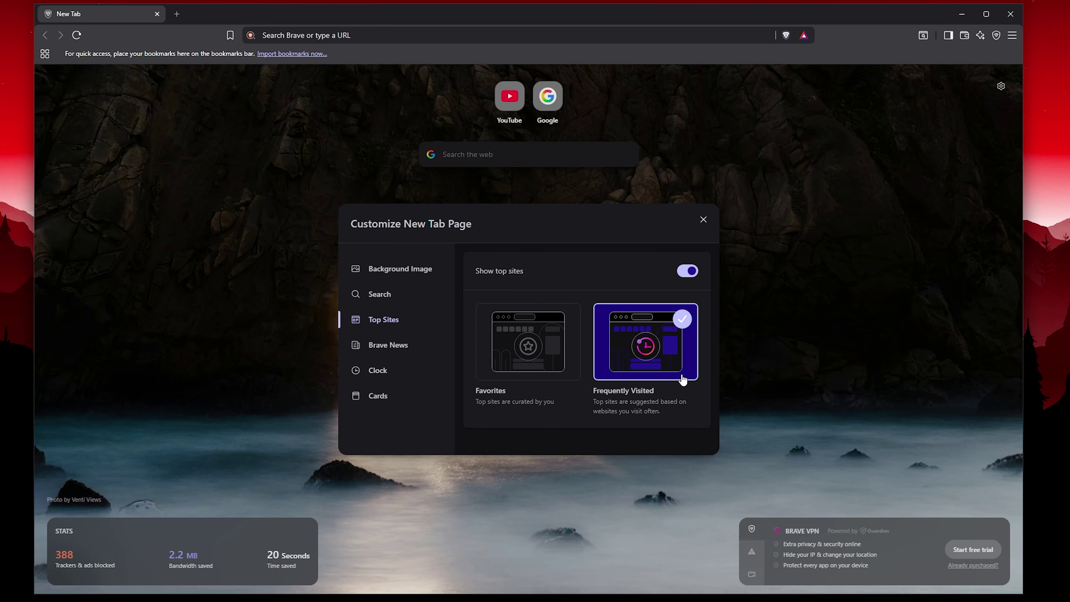
# - Turn on Brave News, follow CNN and The New York Times, and close the news source settings
pyautogui.click(405, 349)
pyautogui.click(281, 160)
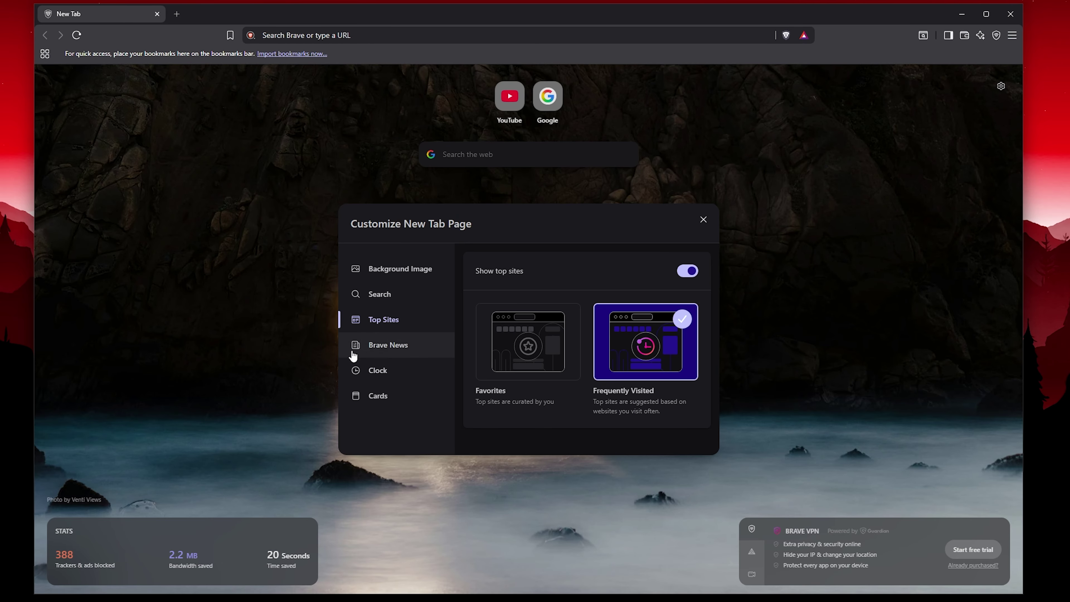
pyautogui.click(404, 370)
pyautogui.click(388, 345)
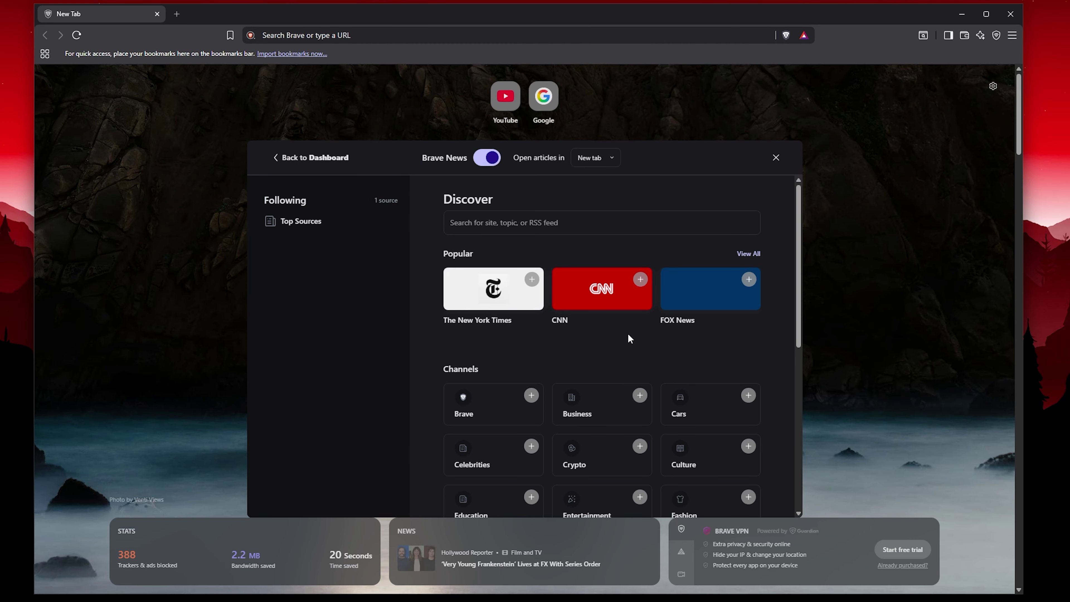
pyautogui.scroll(-5, 631, 336)
pyautogui.scroll(5, 629, 335)
pyautogui.click(639, 279)
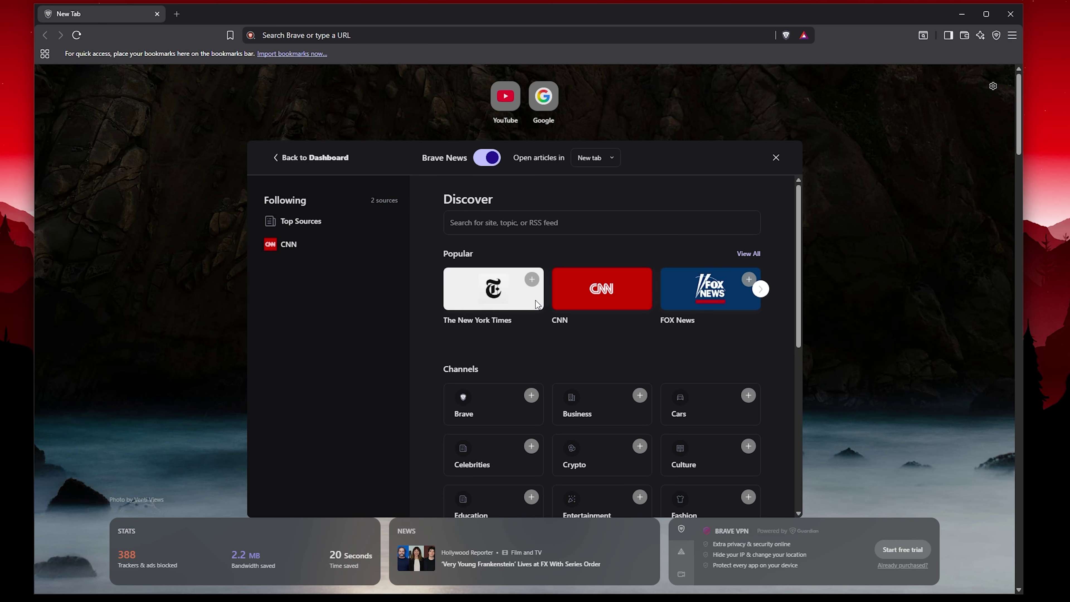
pyautogui.click(532, 279)
pyautogui.click(776, 157)
# - Close the new tab page customization and browse the Brave News feed
pyautogui.scroll(-5, 615, 463)
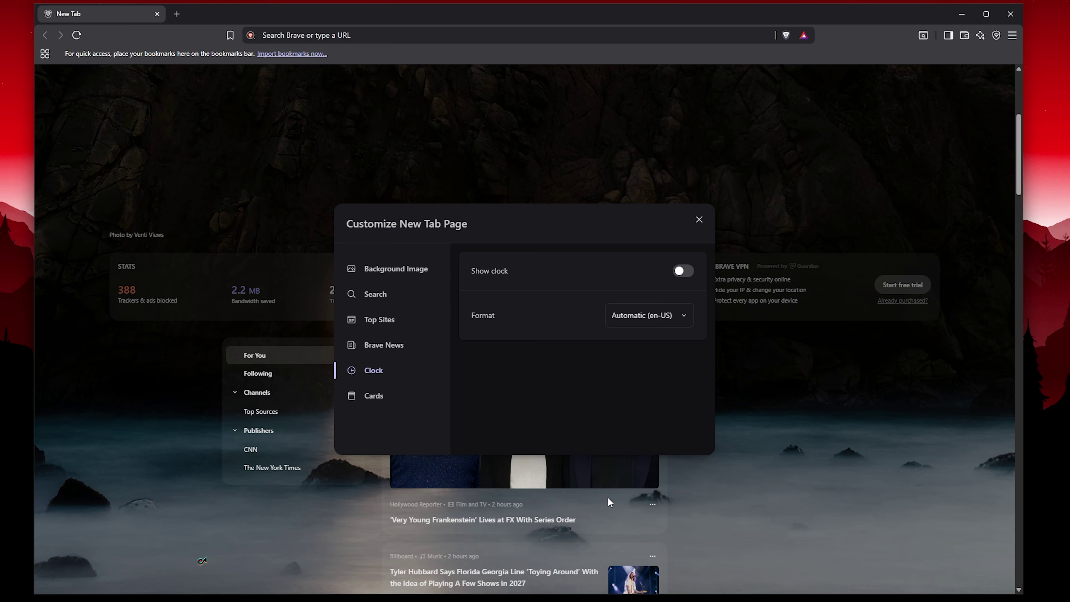
pyautogui.click(699, 220)
pyautogui.scroll(-3, 425, 538)
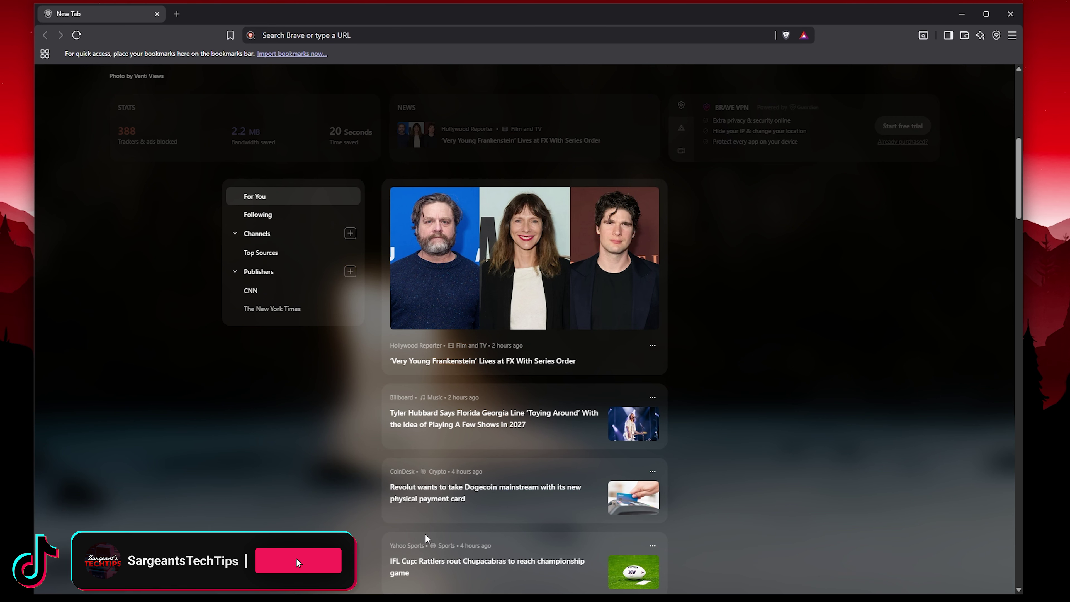
pyautogui.scroll(-10, 854, 421)
pyautogui.scroll(20, 850, 415)
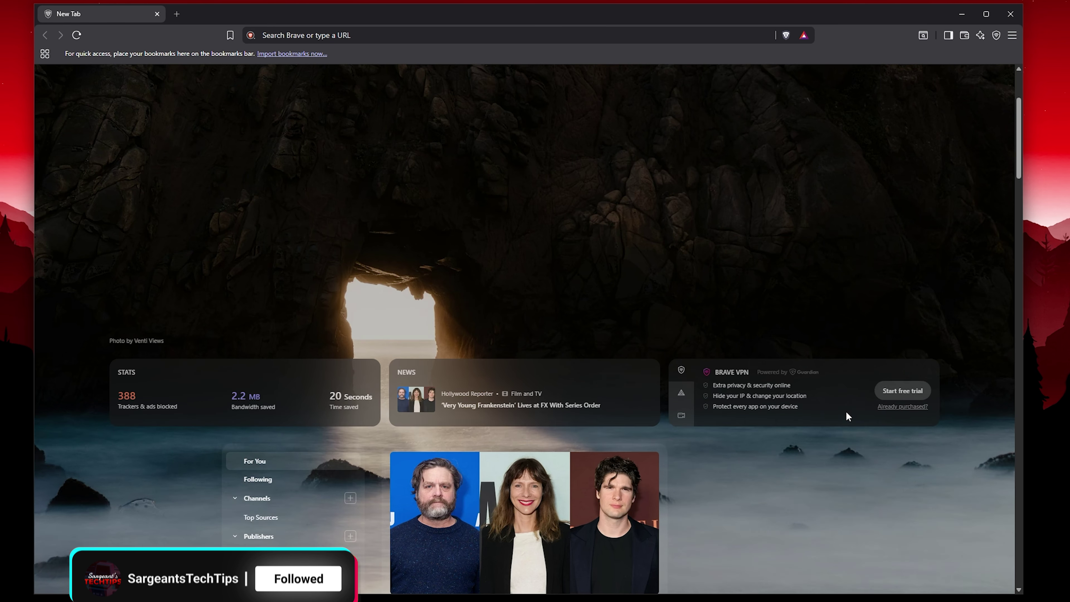
pyautogui.scroll(3, 848, 416)
# - Turn off the Brave News card for the new tab page, and close the customization dialog
pyautogui.click(992, 87)
pyautogui.click(378, 395)
pyautogui.click(687, 425)
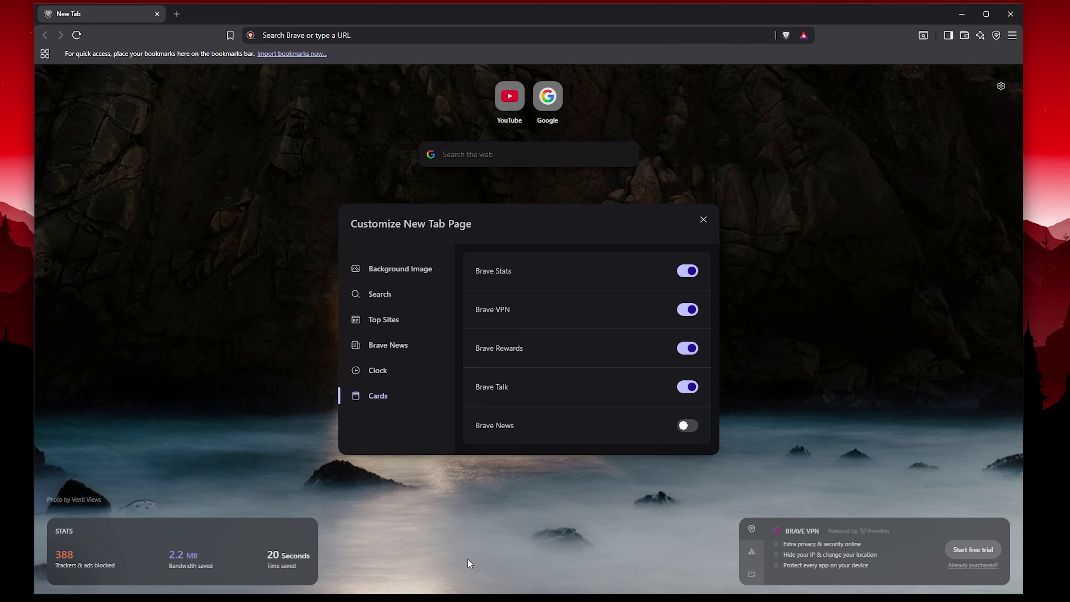
pyautogui.click(476, 508)
# - Open the browser settings and look through the Appearance options
pyautogui.click(1012, 35)
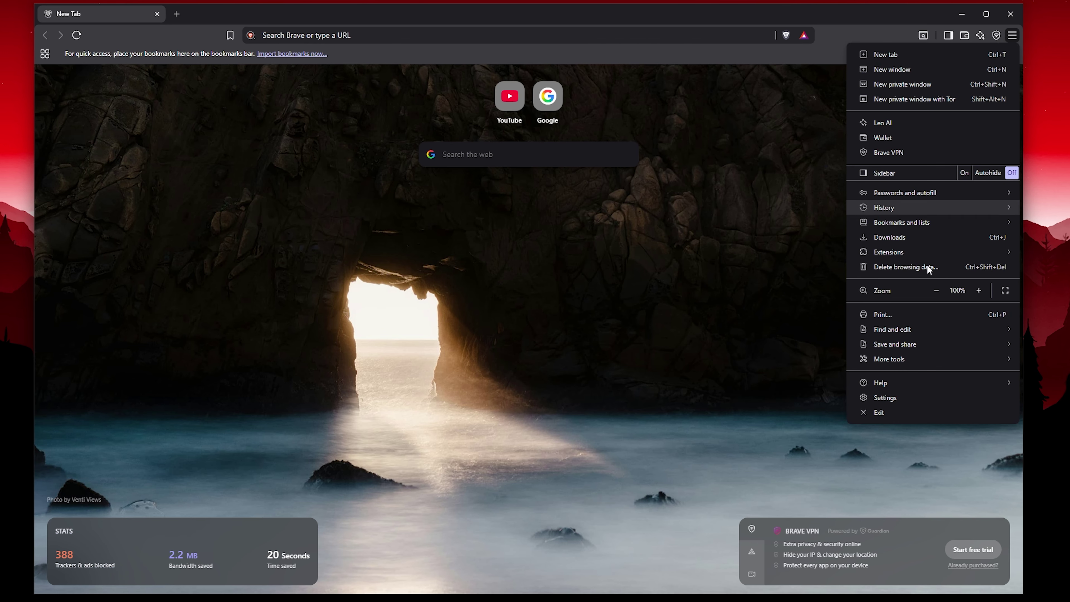
pyautogui.click(894, 397)
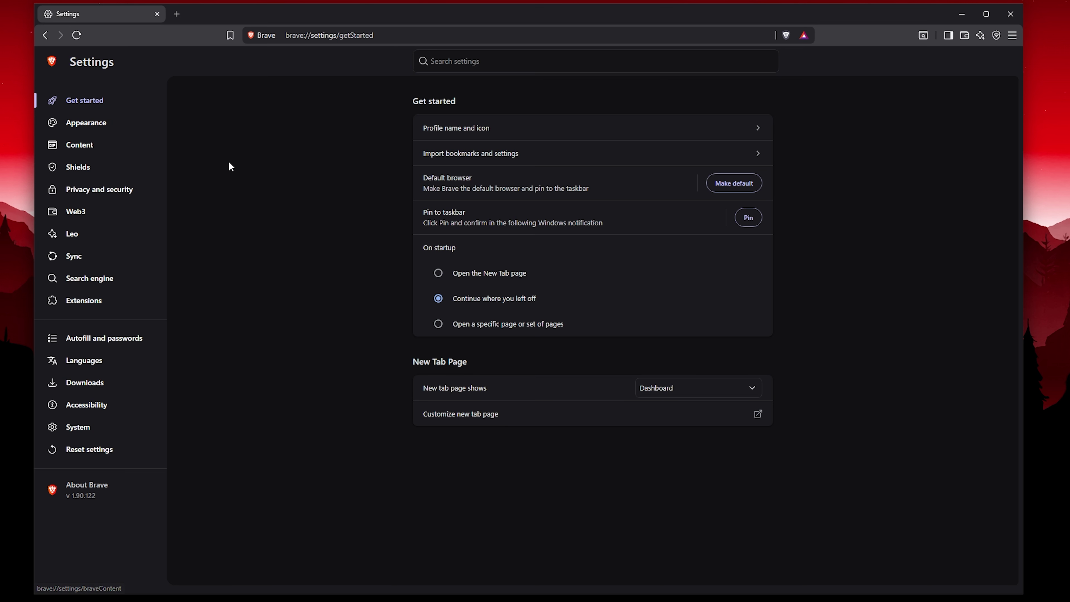
pyautogui.click(108, 129)
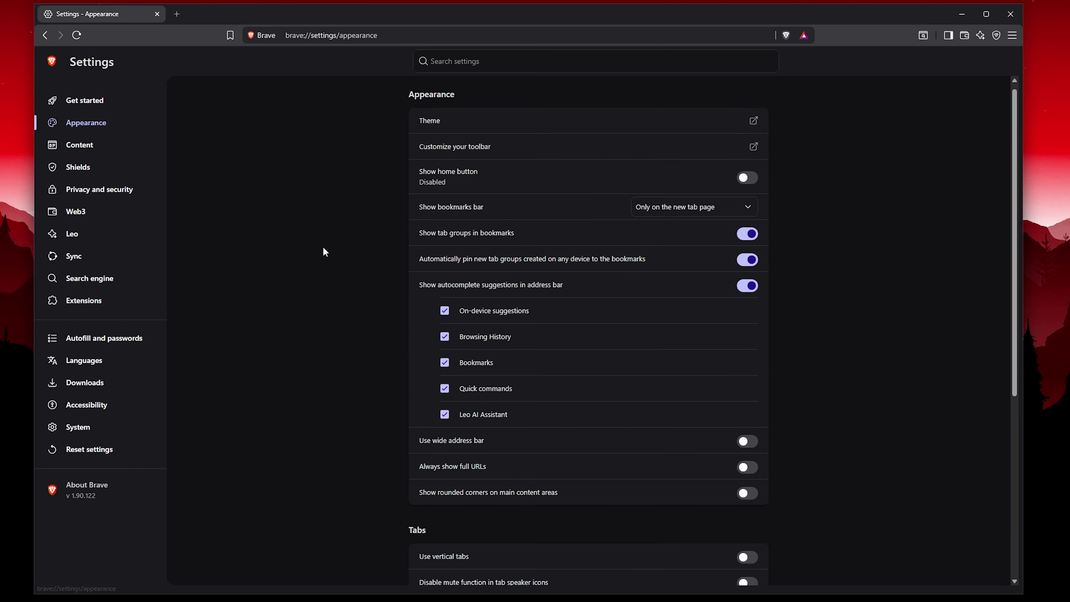
pyautogui.scroll(-6, 323, 242)
pyautogui.scroll(6, 322, 238)
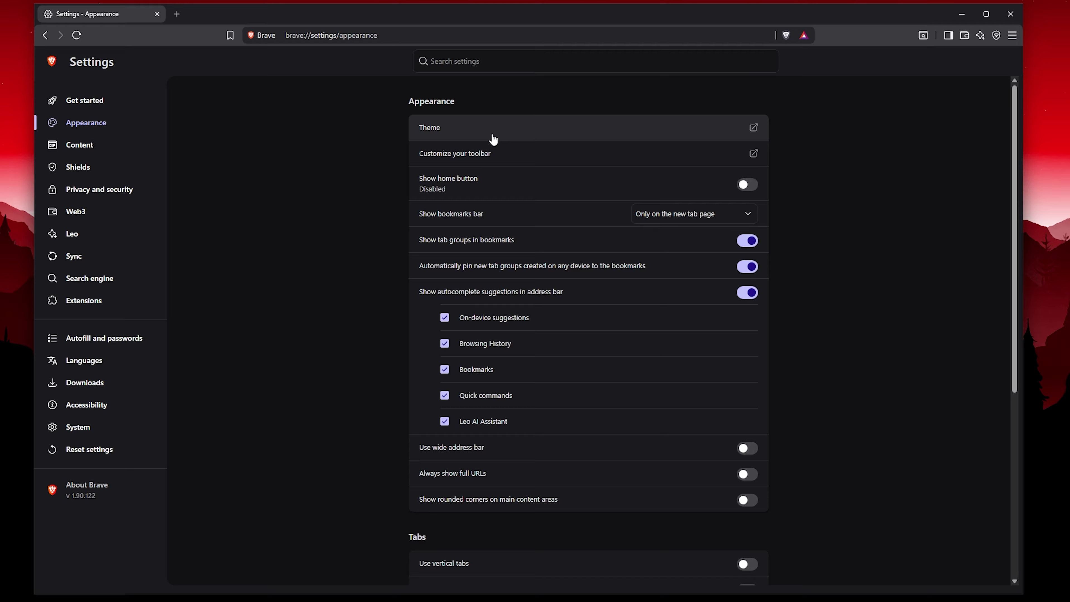
# - Preview the theme colors, and turn on the Ultra dark theme
pyautogui.click(603, 135)
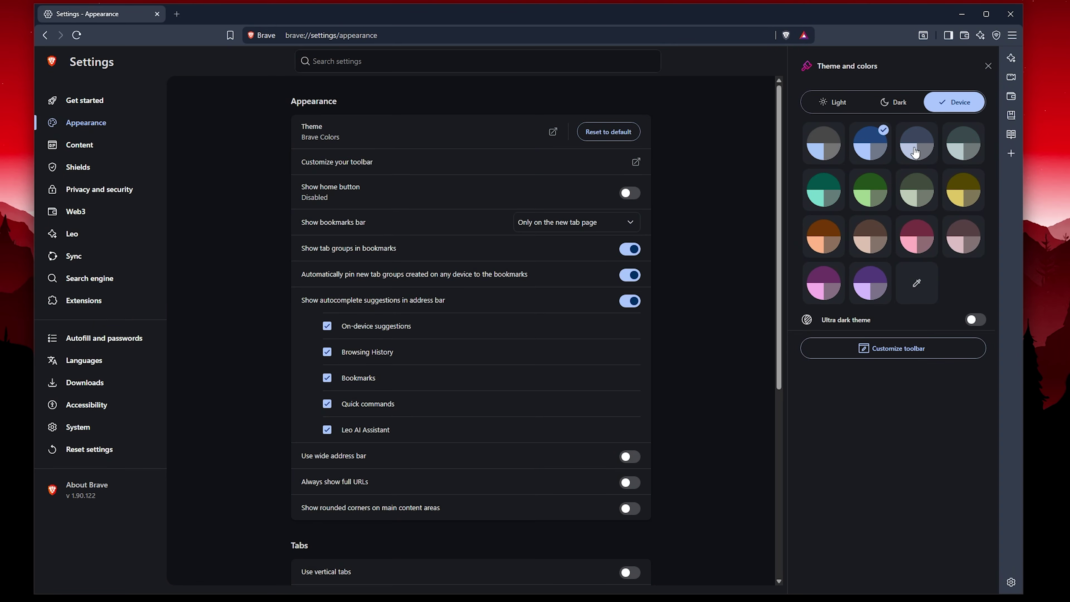
pyautogui.click(975, 320)
pyautogui.click(975, 320)
pyautogui.click(976, 320)
pyautogui.click(975, 320)
pyautogui.click(976, 320)
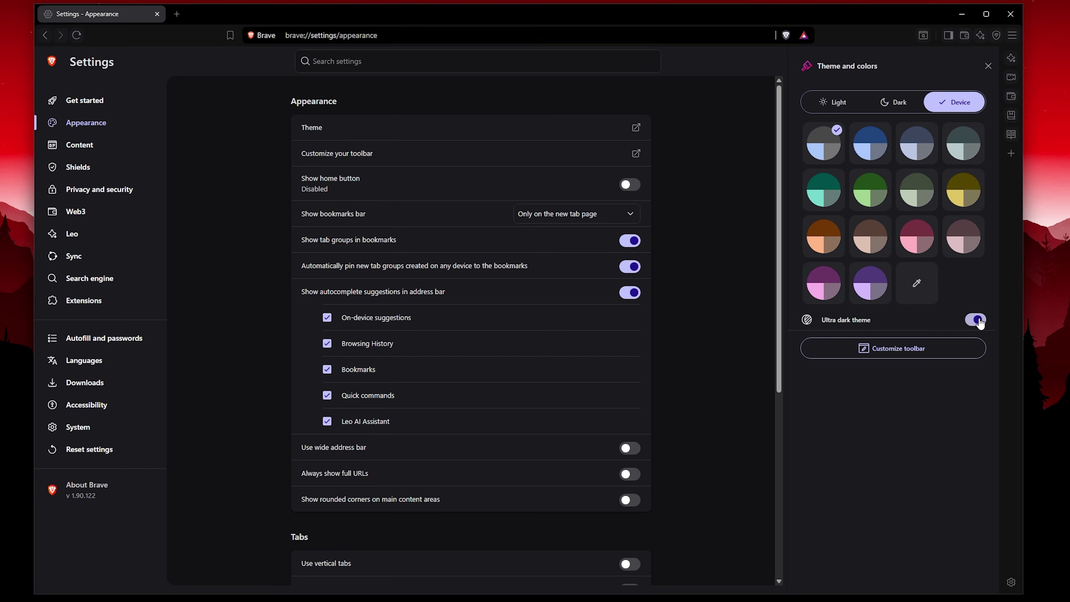
# - Turn on all optional toolbar buttons, including Home, Open in split view, New Private window and Downloads, and close the toolbar customization
pyautogui.click(893, 349)
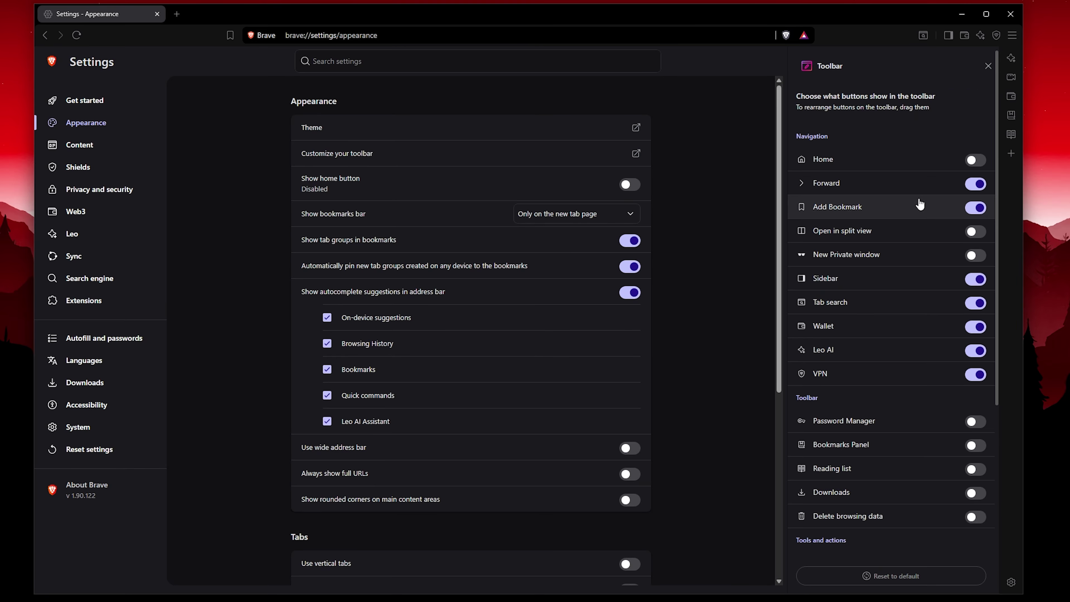
pyautogui.click(969, 161)
pyautogui.click(978, 232)
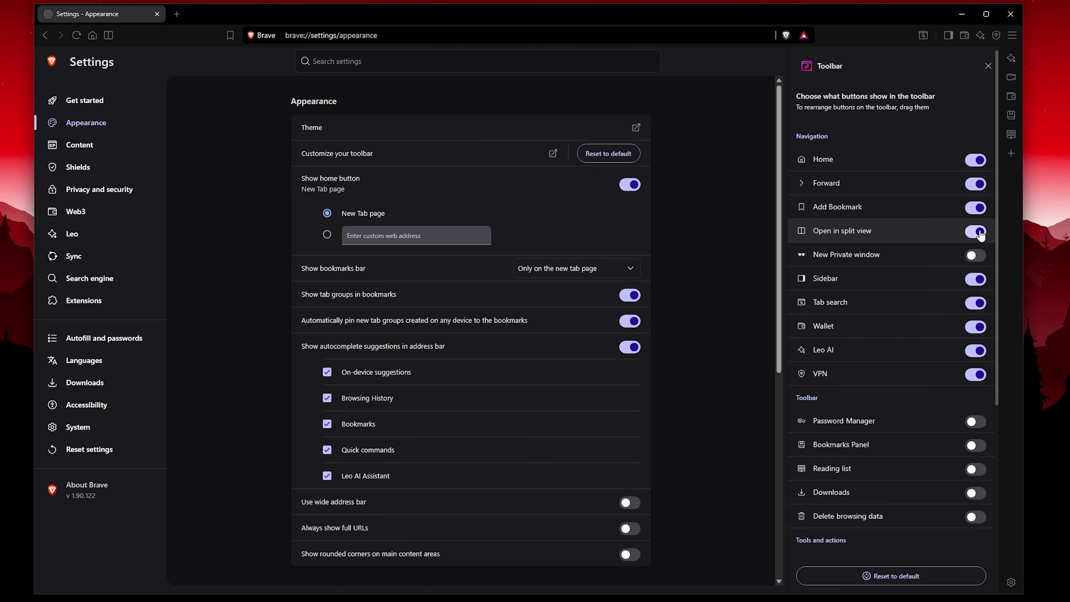
pyautogui.scroll(-4, 949, 389)
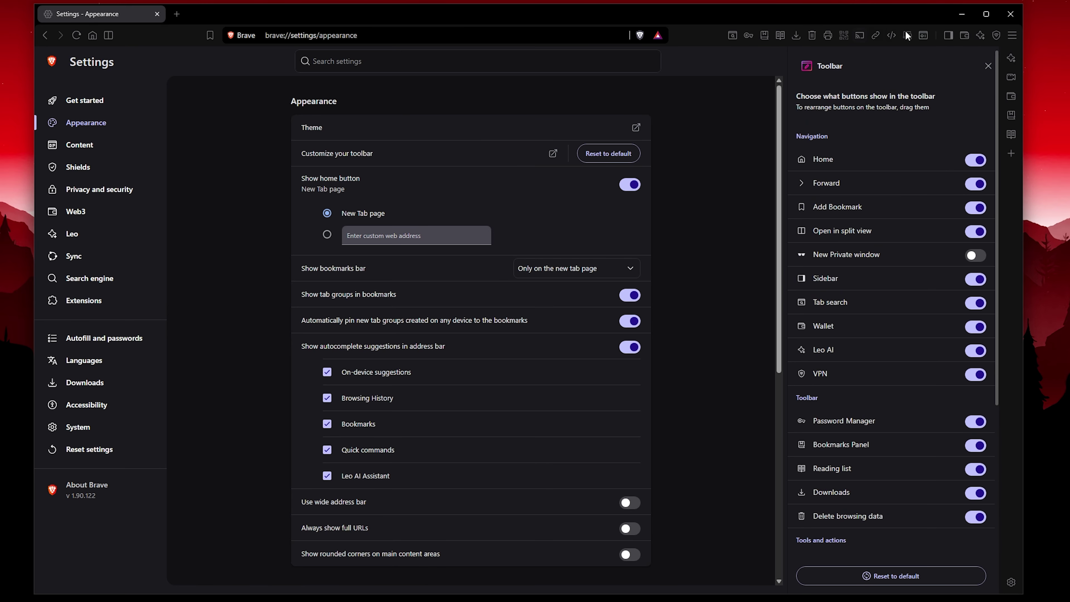
pyautogui.click(975, 258)
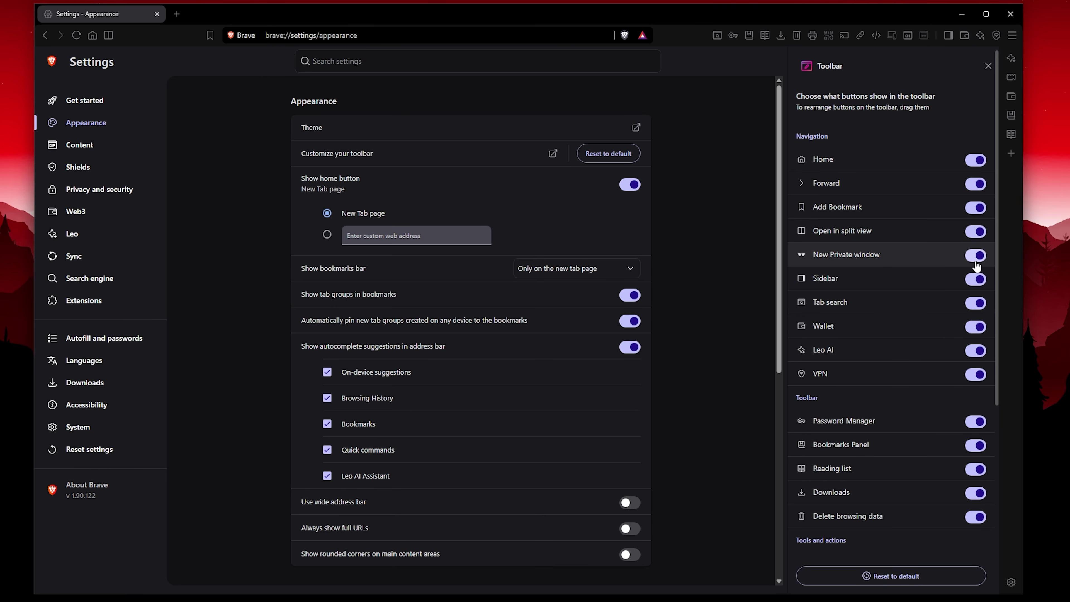
pyautogui.scroll(-6, 870, 129)
pyautogui.click(1011, 37)
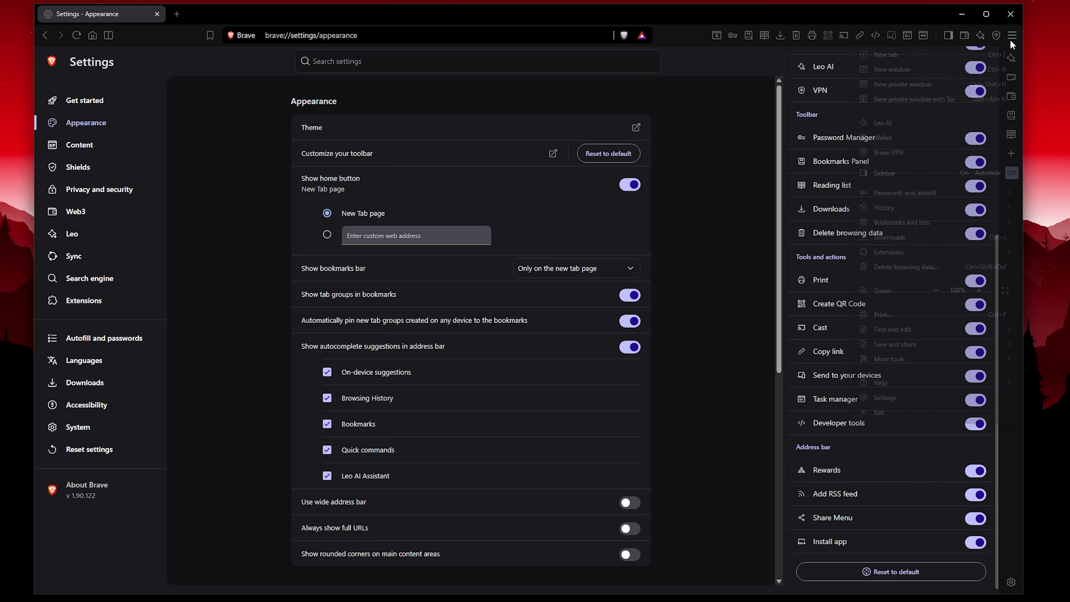
pyautogui.click(1011, 35)
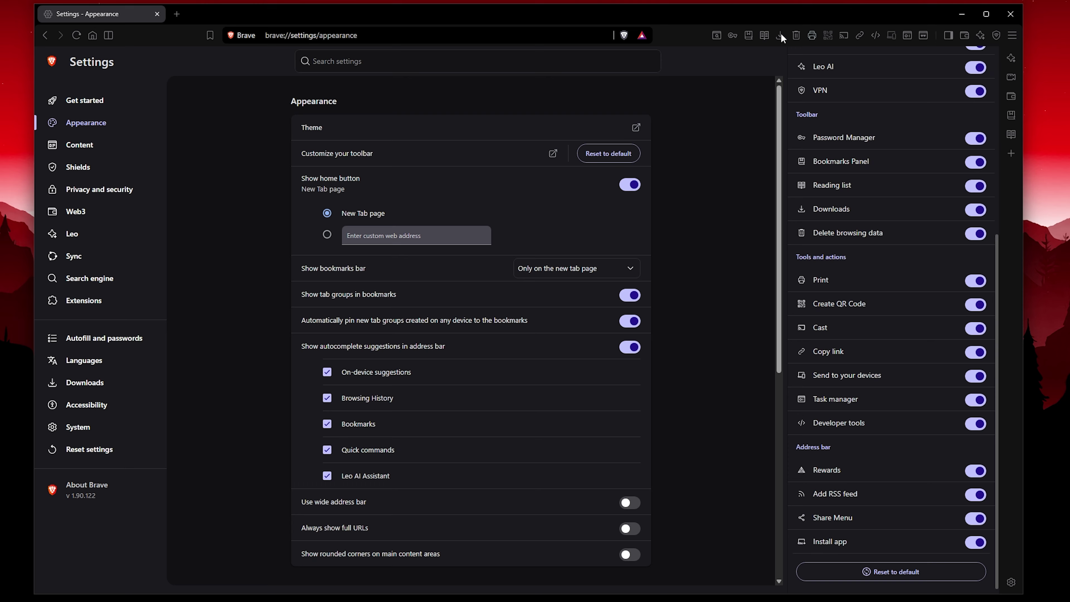
pyautogui.scroll(10, 889, 274)
pyautogui.press('Escape')
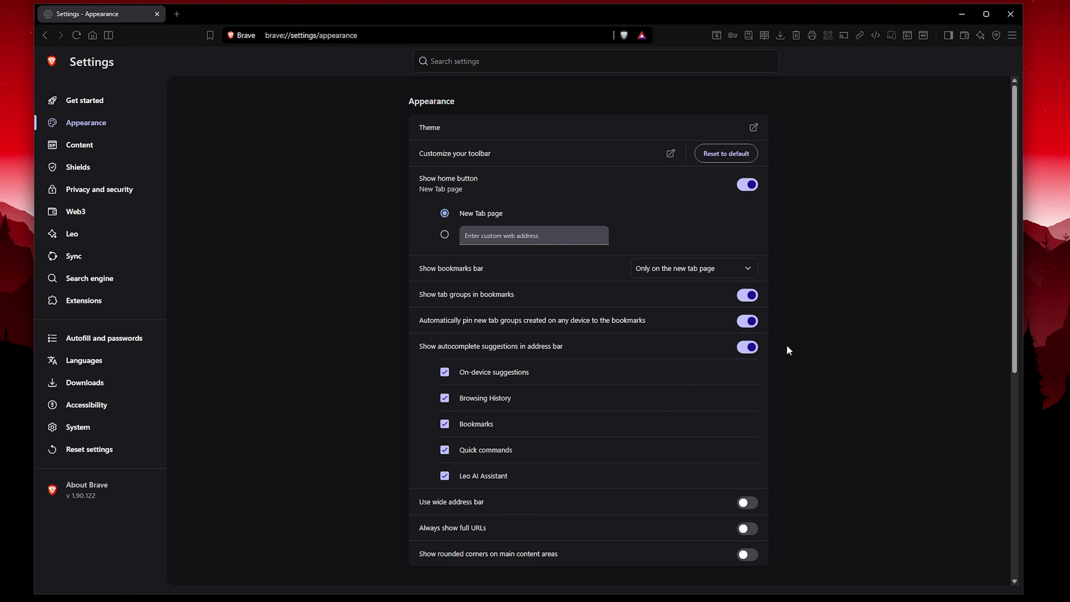
# - Try out vertical tabs in the Appearance settings, and switch them back off
pyautogui.scroll(-3, 776, 343)
pyautogui.scroll(3, 509, 167)
pyautogui.scroll(-7, 834, 349)
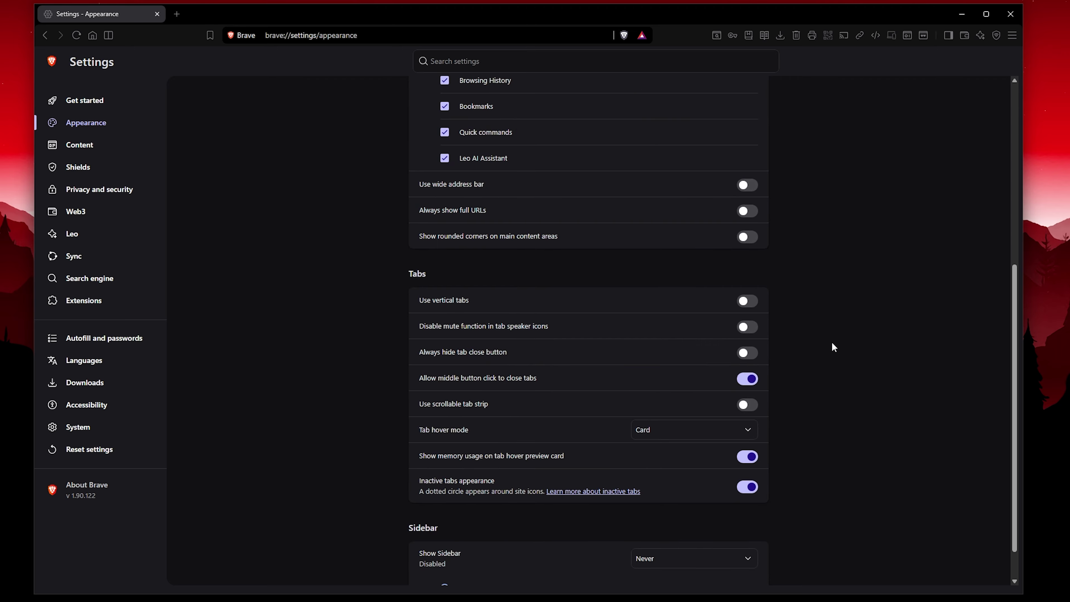
pyautogui.click(748, 261)
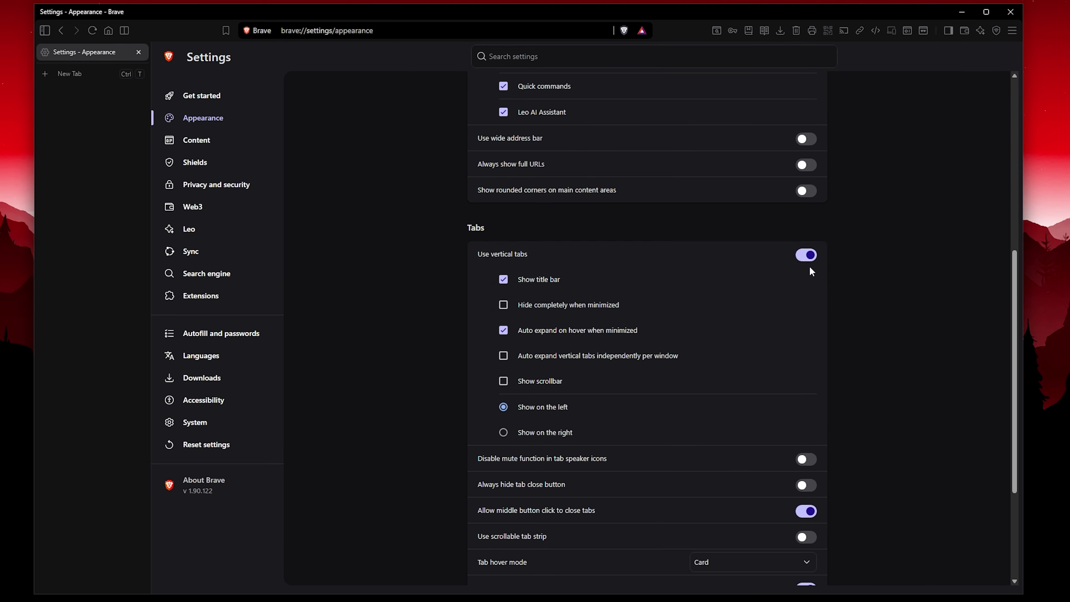
pyautogui.click(806, 255)
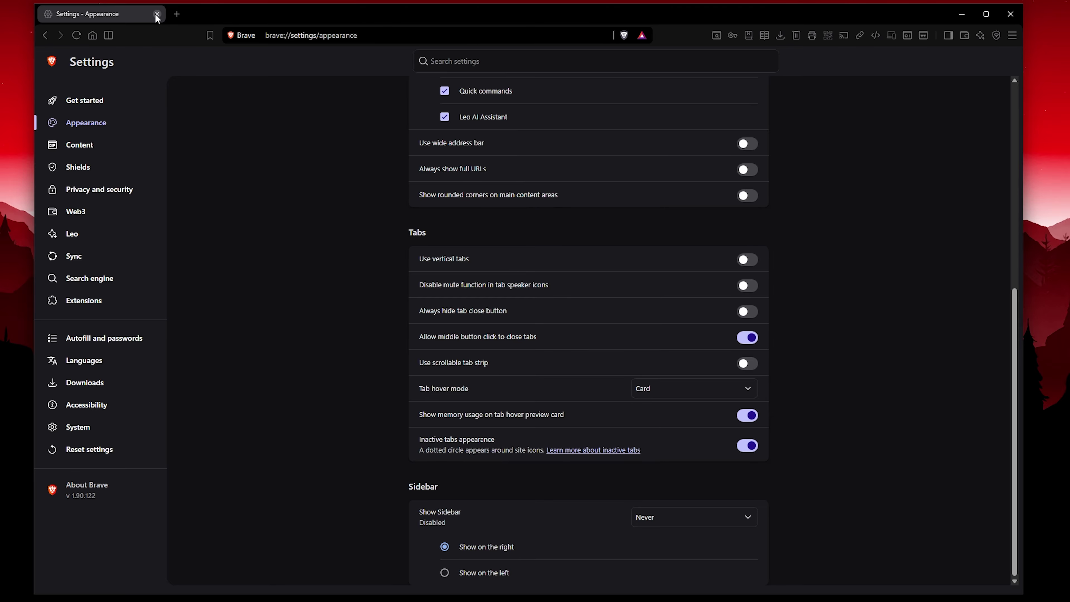
# - Turn on the option to always hide the tab close button, and disallow closing tabs with the middle button
pyautogui.click(747, 312)
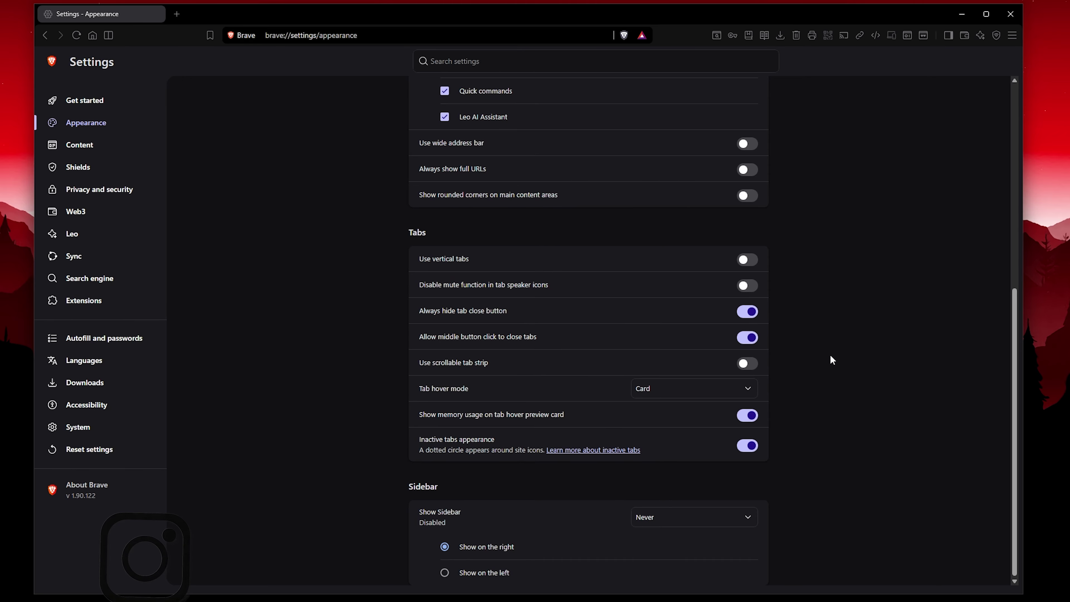
pyautogui.click(747, 337)
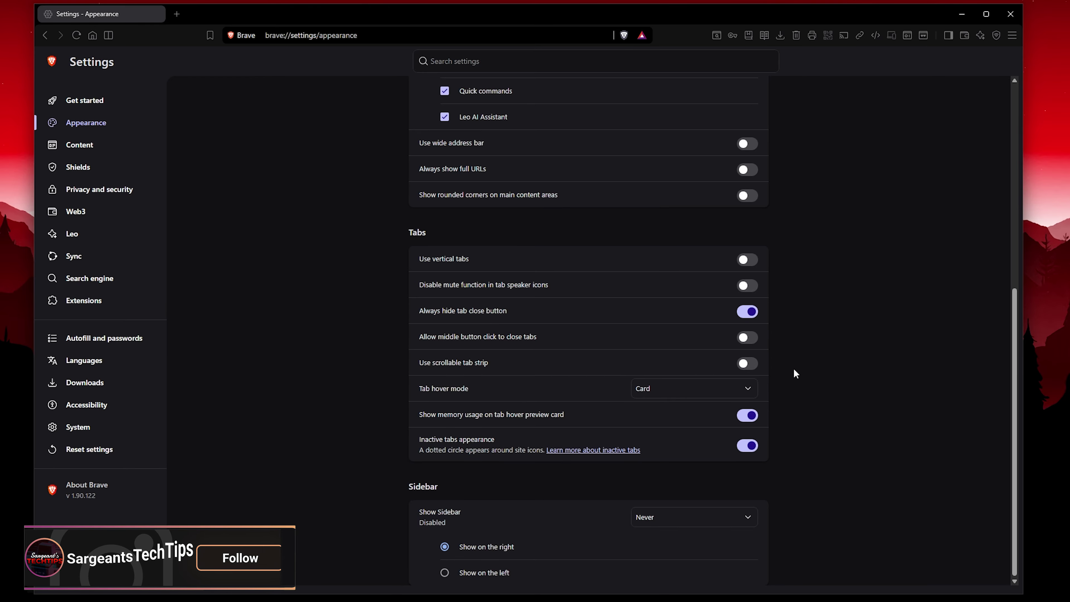
# - Try out the scrollable tab strip in the Appearance settings, and switch it back off
pyautogui.click(748, 365)
pyautogui.scroll(-1, 866, 389)
pyautogui.scroll(7, 866, 389)
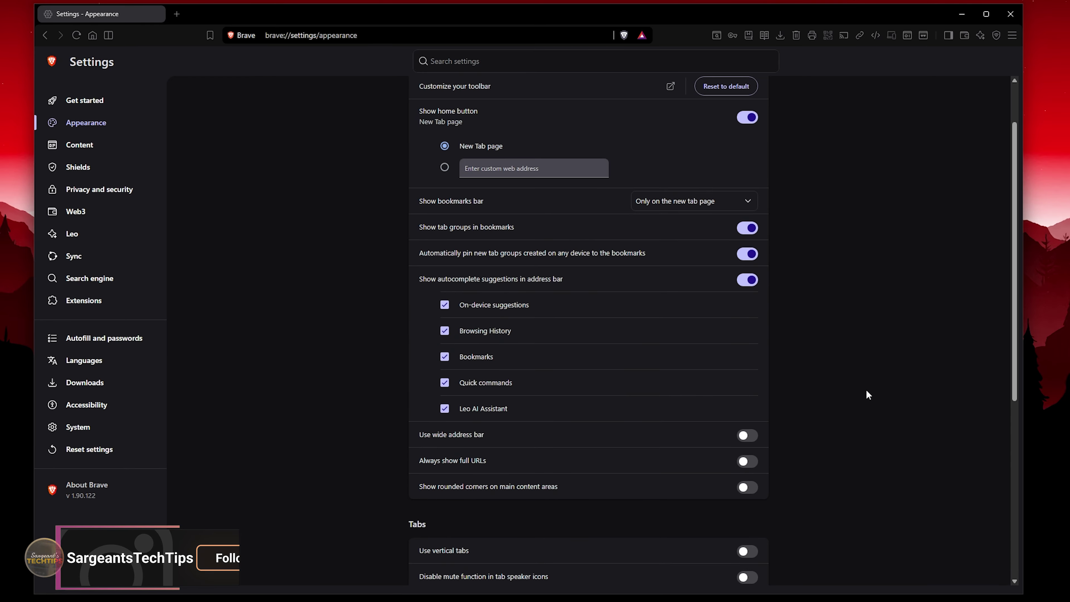
pyautogui.scroll(-7, 866, 389)
pyautogui.scroll(8, 744, 349)
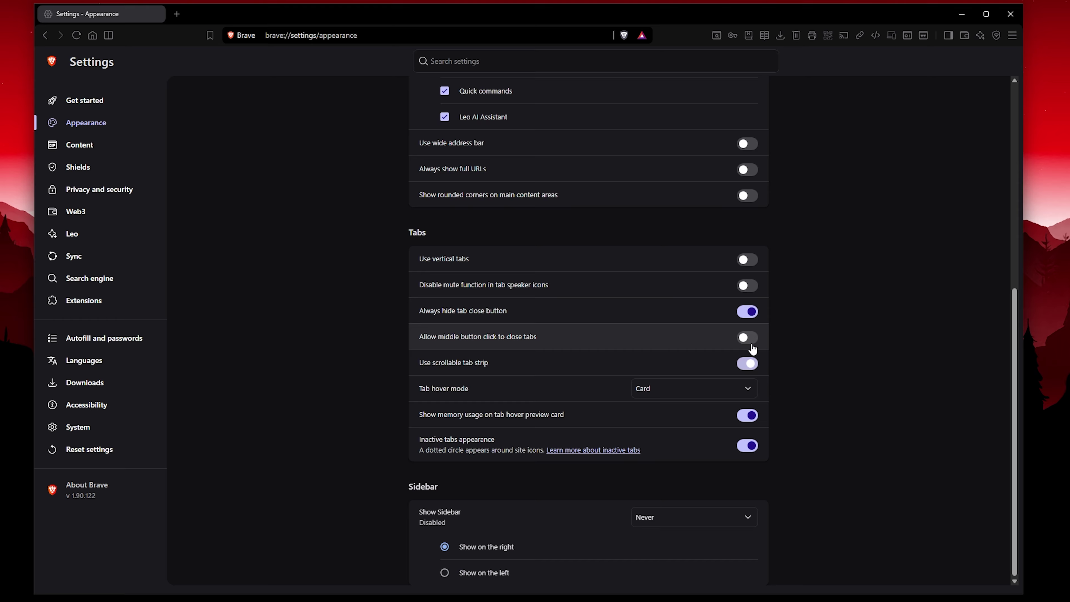
pyautogui.scroll(-7, 885, 359)
pyautogui.click(745, 364)
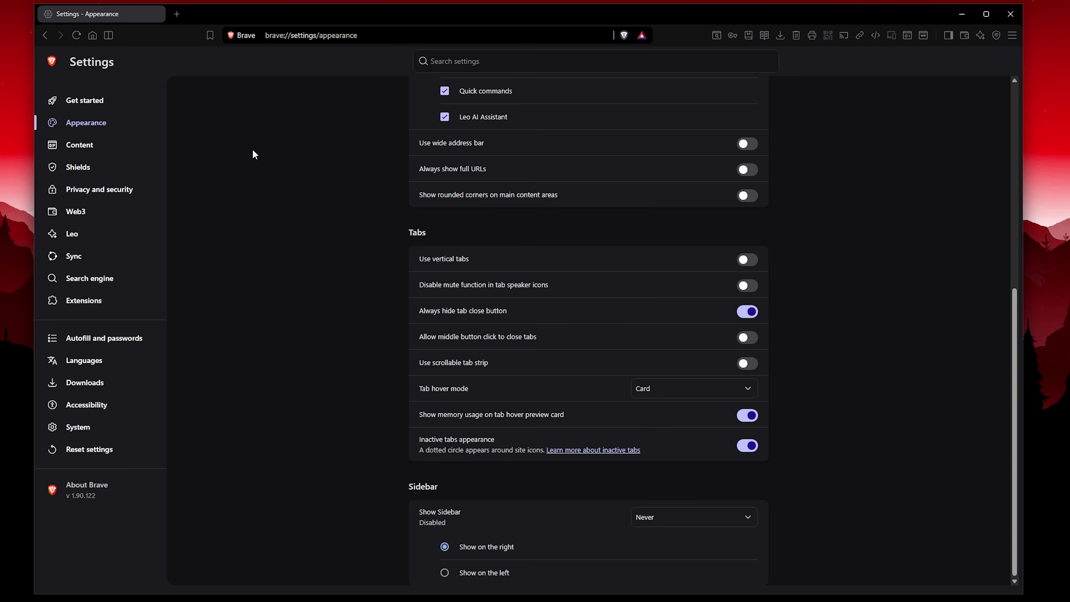
# - Open a new tab, and check Brave's memory usage in the Windows Task Manager
pyautogui.hotkey('ctrl', 't')
pyautogui.moveTo(111, 22)
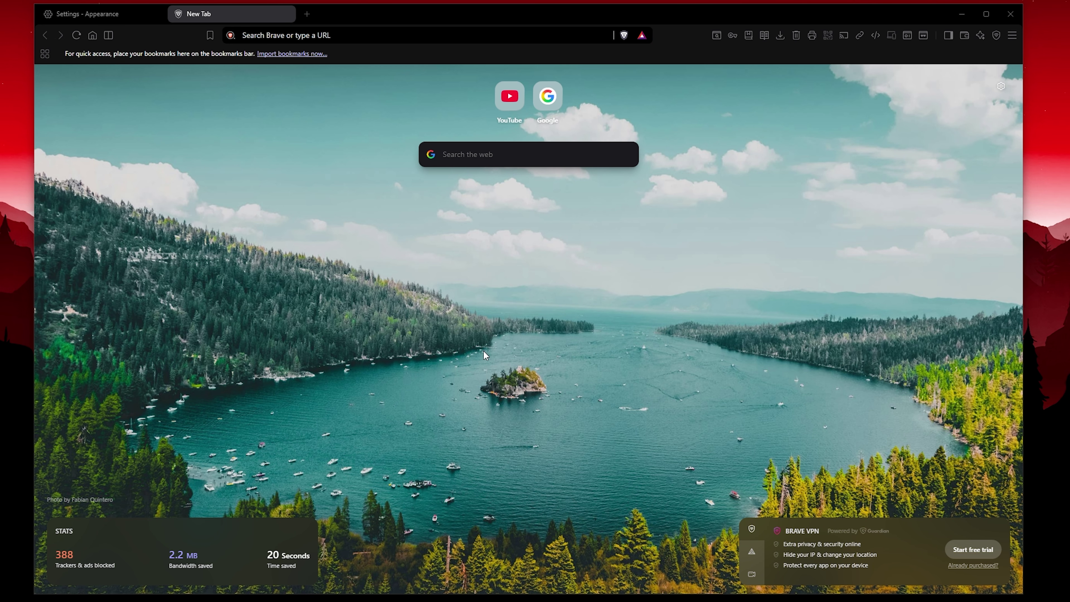
pyautogui.hotkey('ctrl', 'shift', 'Escape')
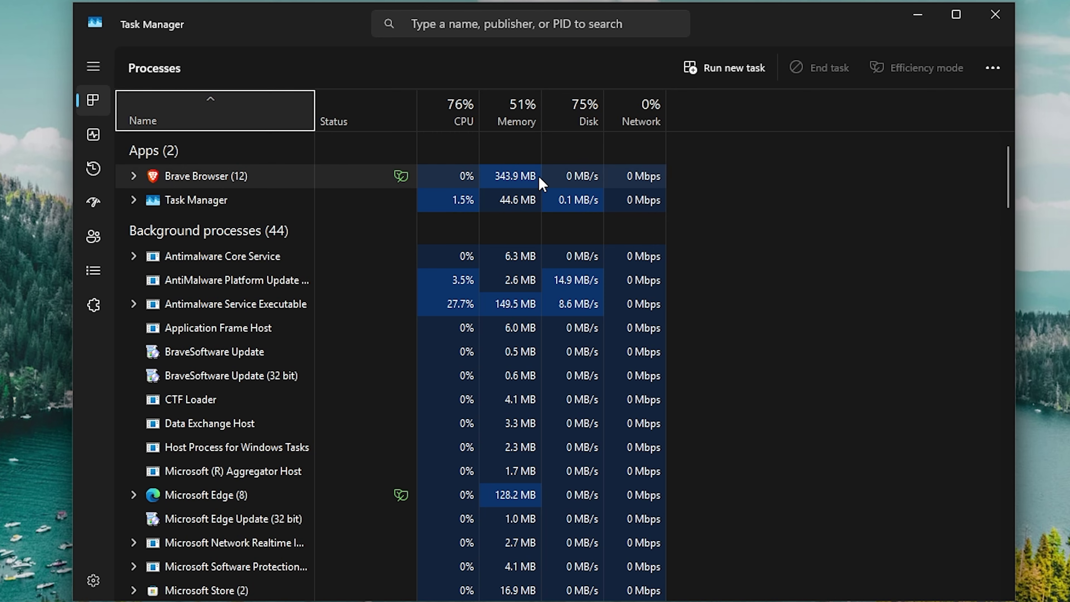
pyautogui.press('super')
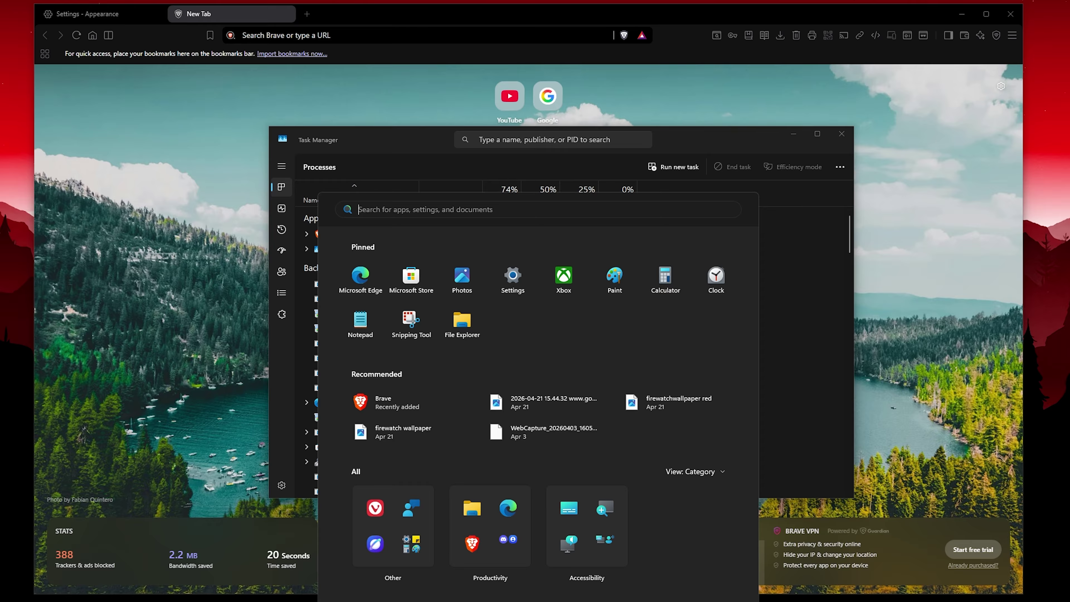
pyautogui.press('Escape')
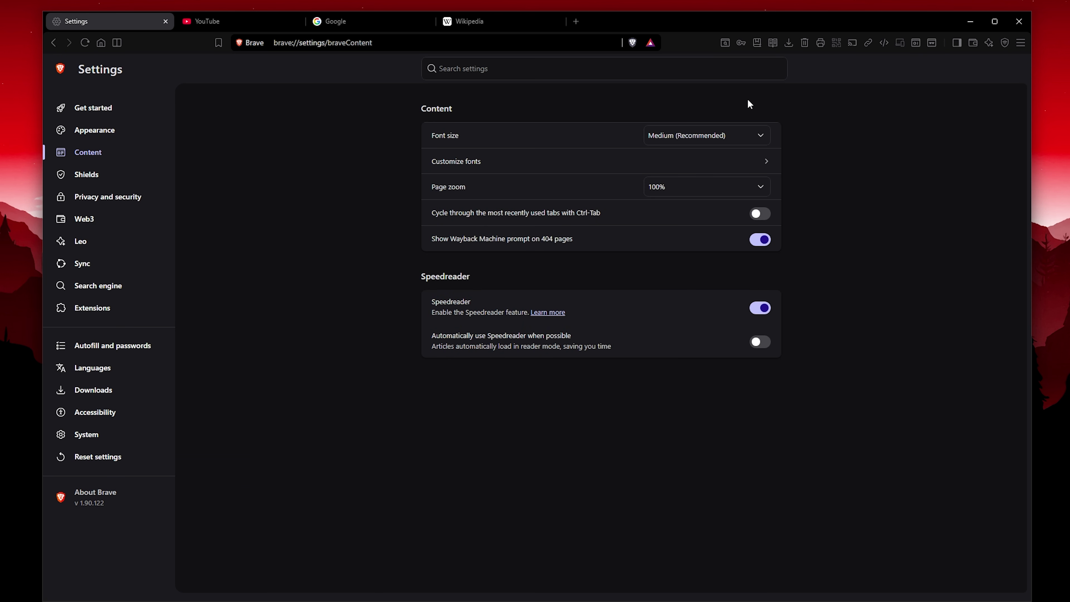
# - Look through the Shields settings down to the Social media blocking section
pyautogui.click(86, 174)
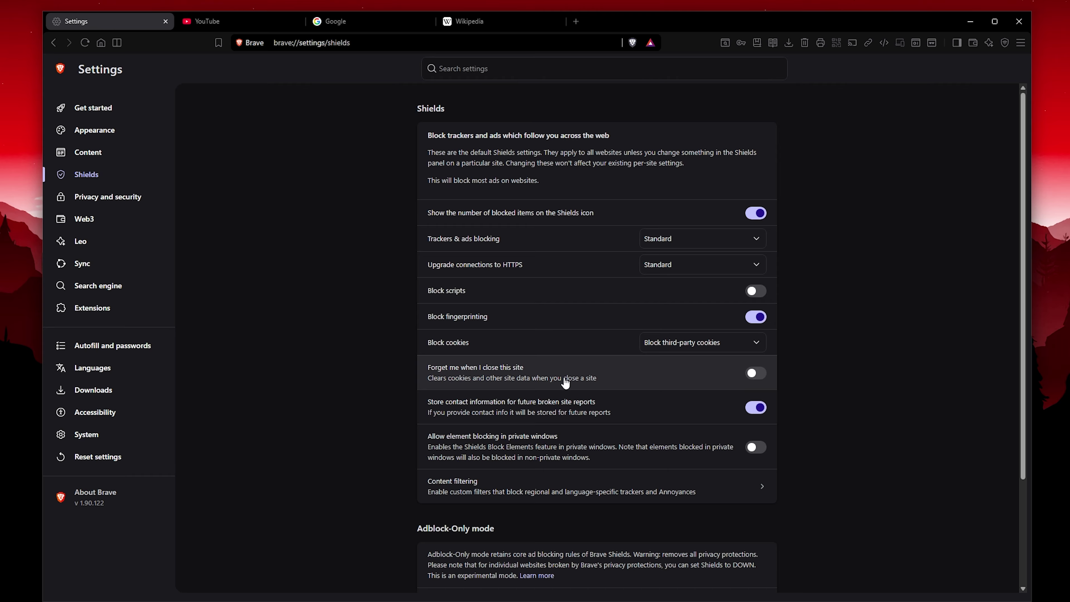
pyautogui.scroll(-3, 590, 422)
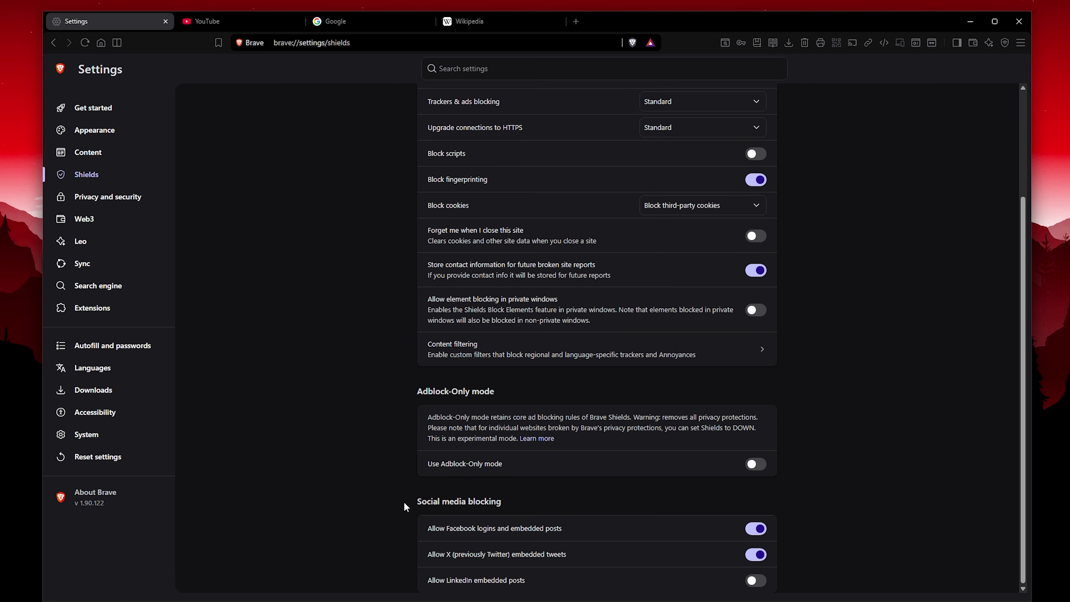
pyautogui.moveTo(409, 506); pyautogui.dragTo(539, 507)
pyautogui.click(566, 510)
# - Look through the Privacy and security settings, including the Security page with Safe Browsing and secure DNS
pyautogui.click(128, 197)
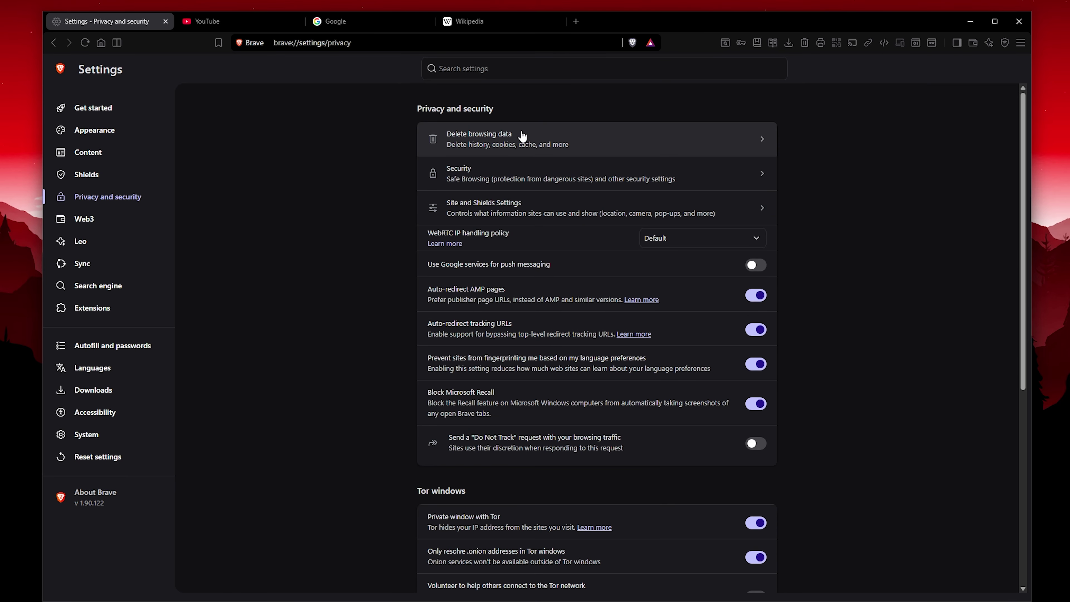
pyautogui.click(495, 174)
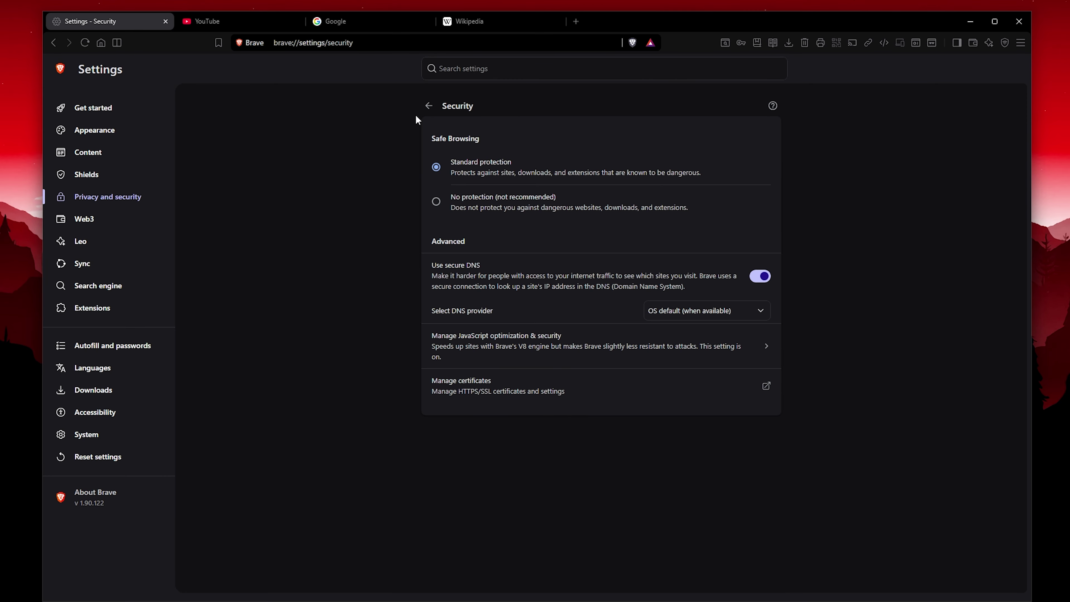
pyautogui.click(430, 106)
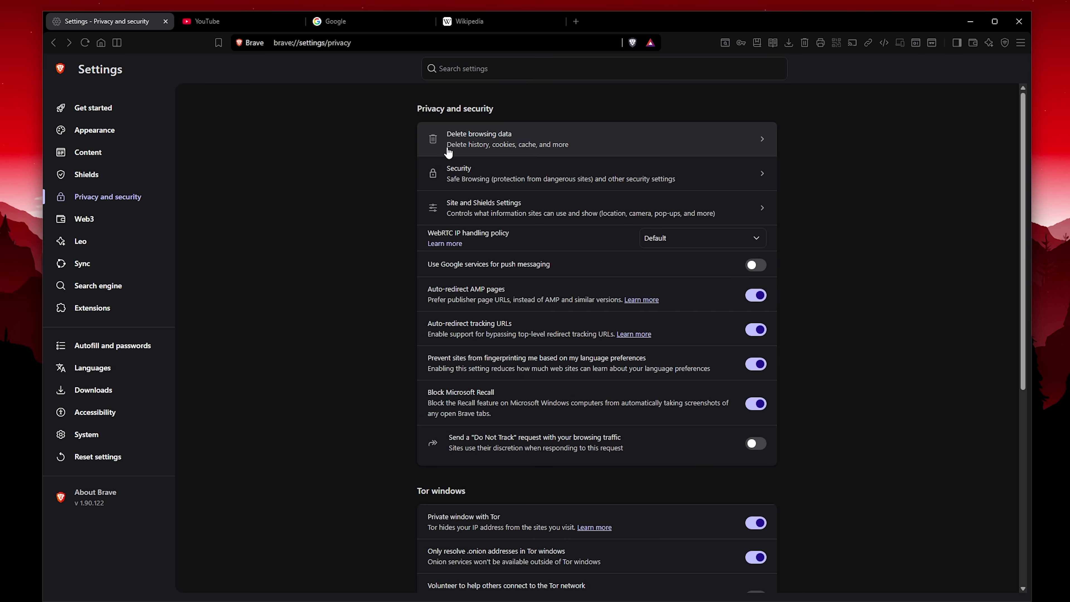
pyautogui.scroll(-8, 513, 304)
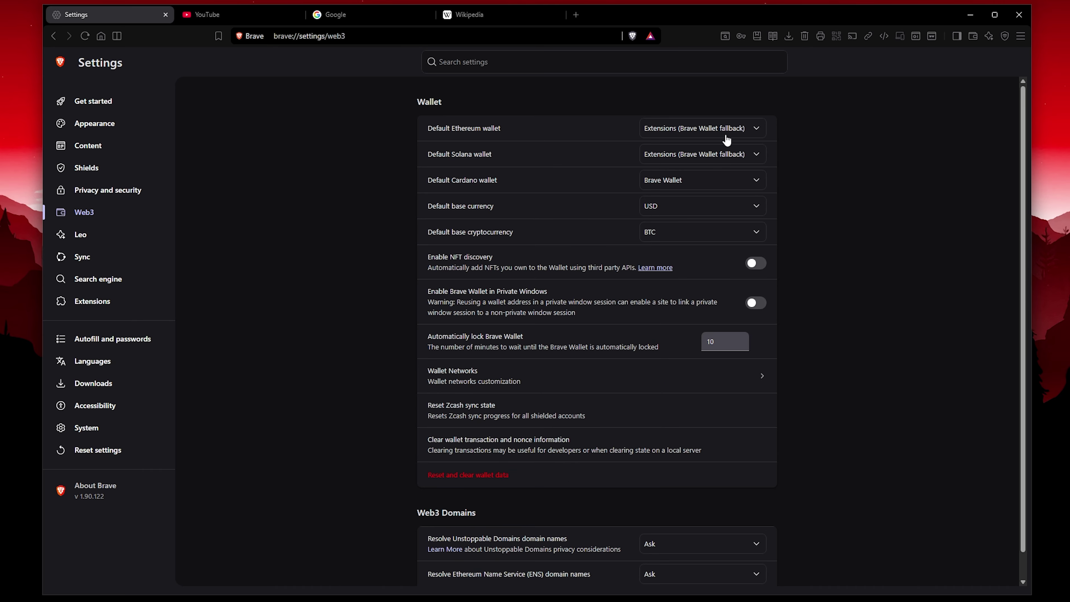
# - Try Brave Wallet and other choices as the default Ethereum wallet, and return it to Extensions (Brave Wallet fallback)
pyautogui.click(726, 136)
pyautogui.click(712, 180)
pyautogui.click(728, 134)
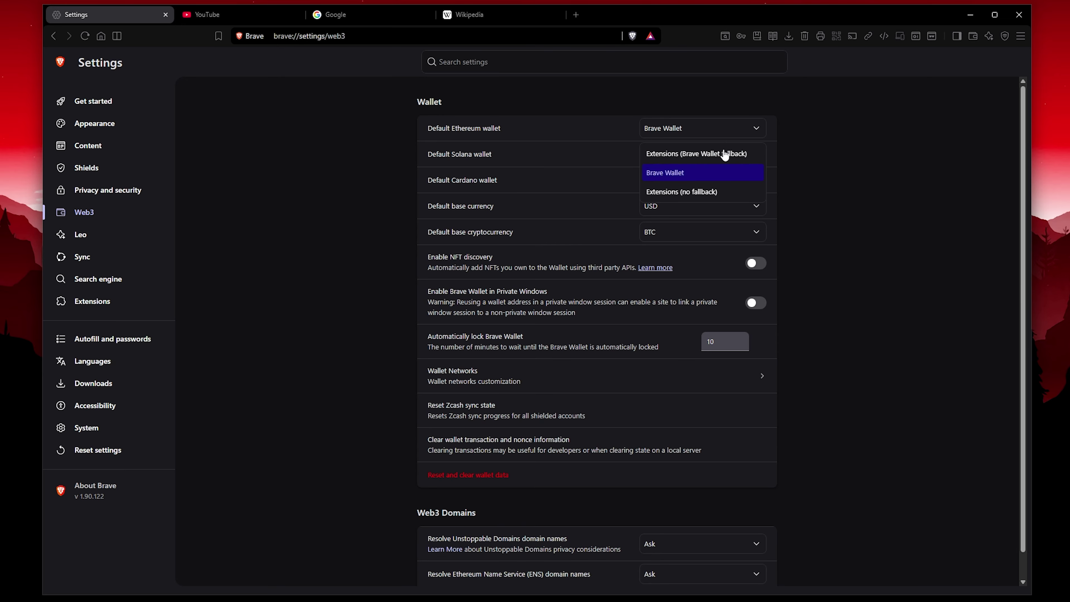
pyautogui.click(731, 192)
pyautogui.press('Up')
pyautogui.press('Up')
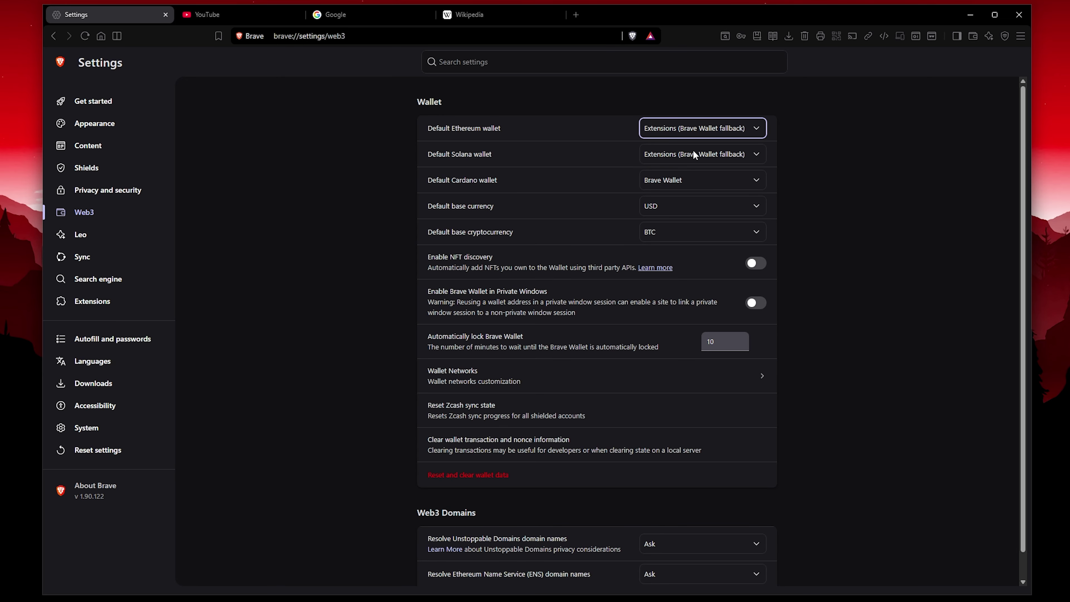
pyautogui.scroll(-1, 506, 179)
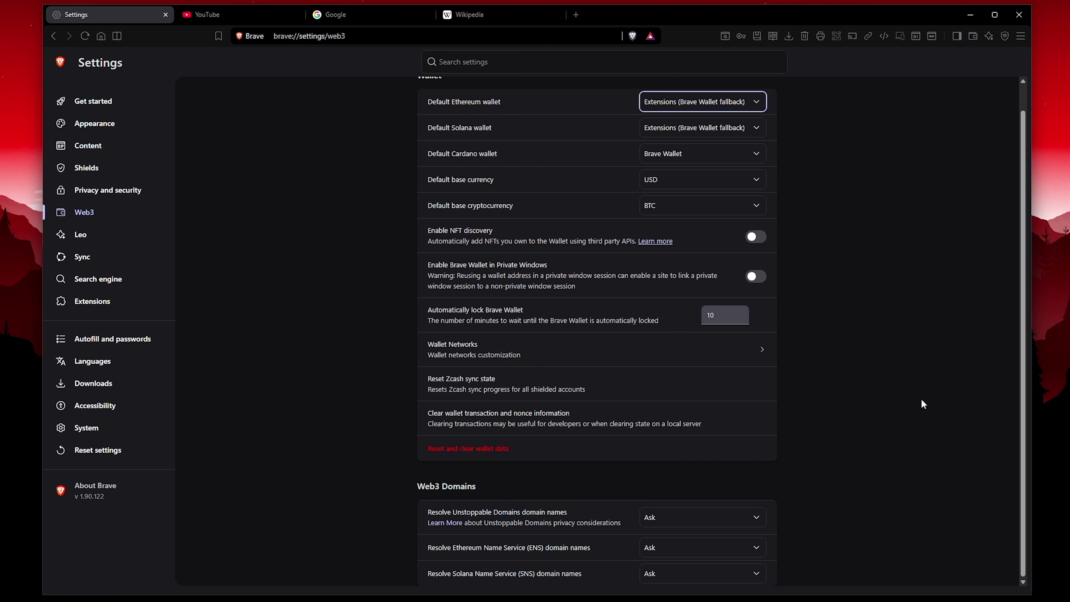
# - Look through the Leo AI settings, and check the option to start using Sync
pyautogui.click(84, 239)
pyautogui.scroll(4, 863, 275)
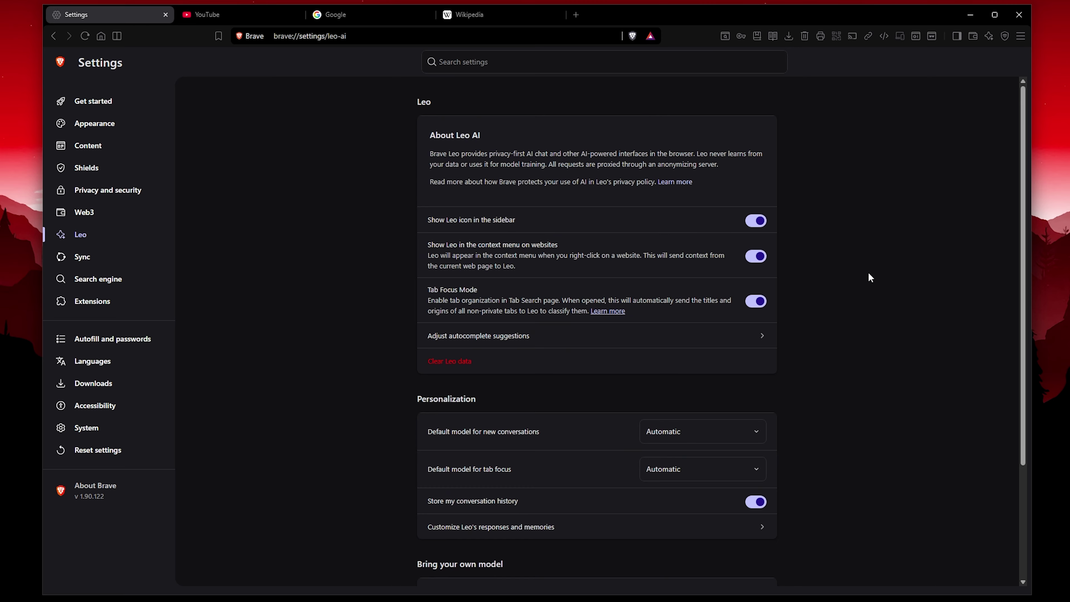
pyautogui.scroll(-4, 868, 272)
pyautogui.scroll(3, 867, 268)
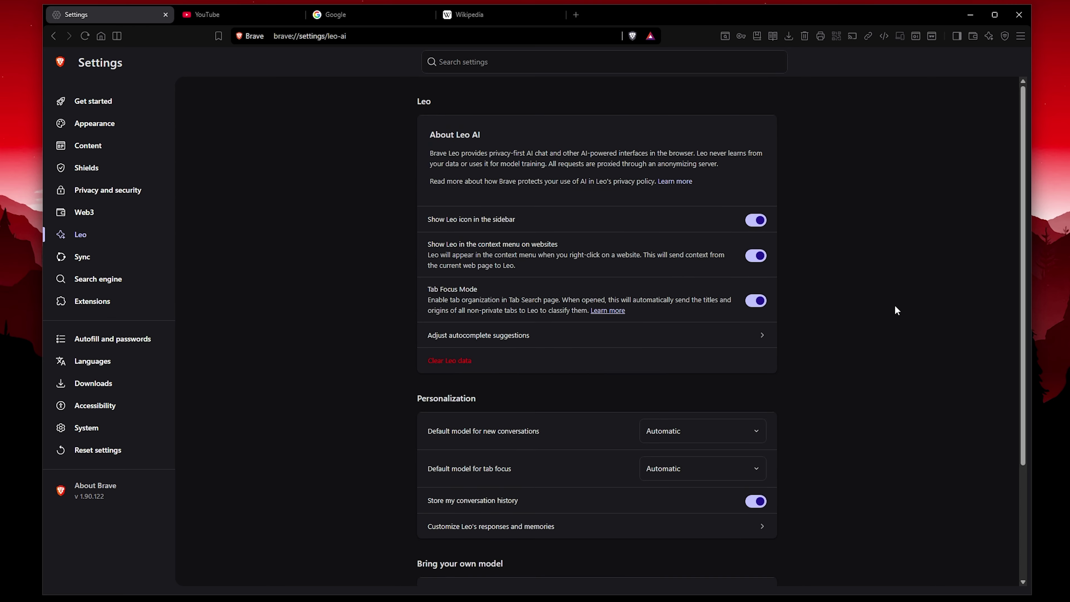
pyautogui.scroll(-3, 894, 305)
pyautogui.click(95, 261)
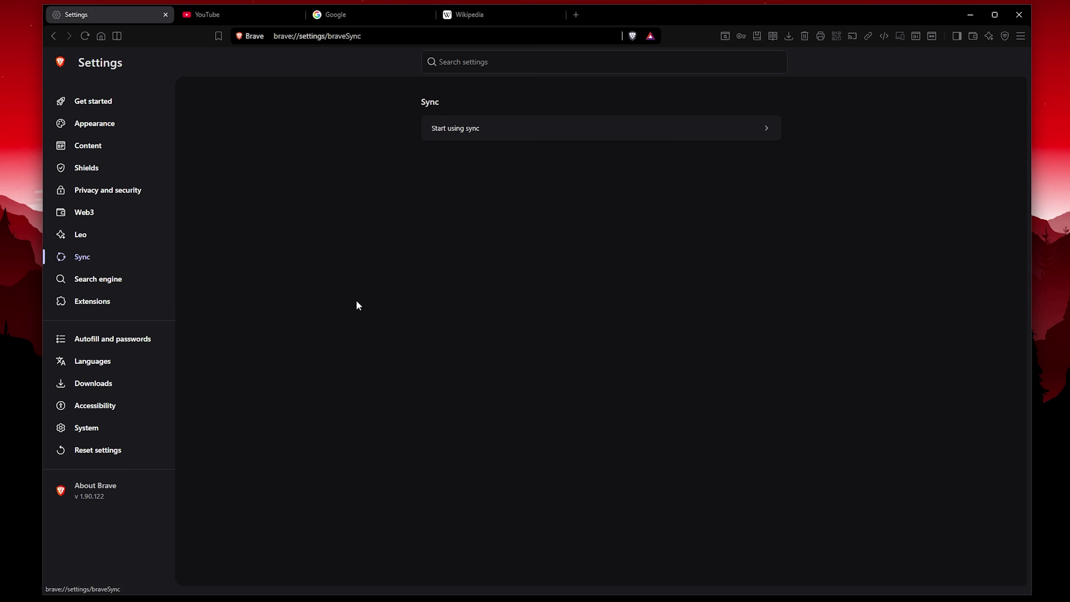
pyautogui.click(480, 129)
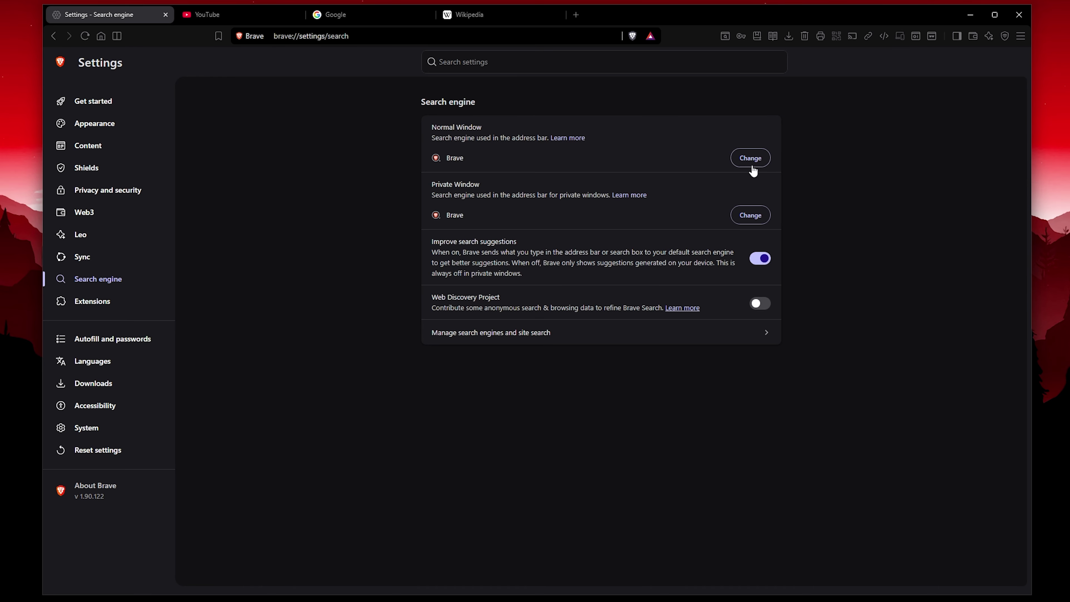
# - Set Google as the default search engine for both normal and private windows
pyautogui.click(750, 157)
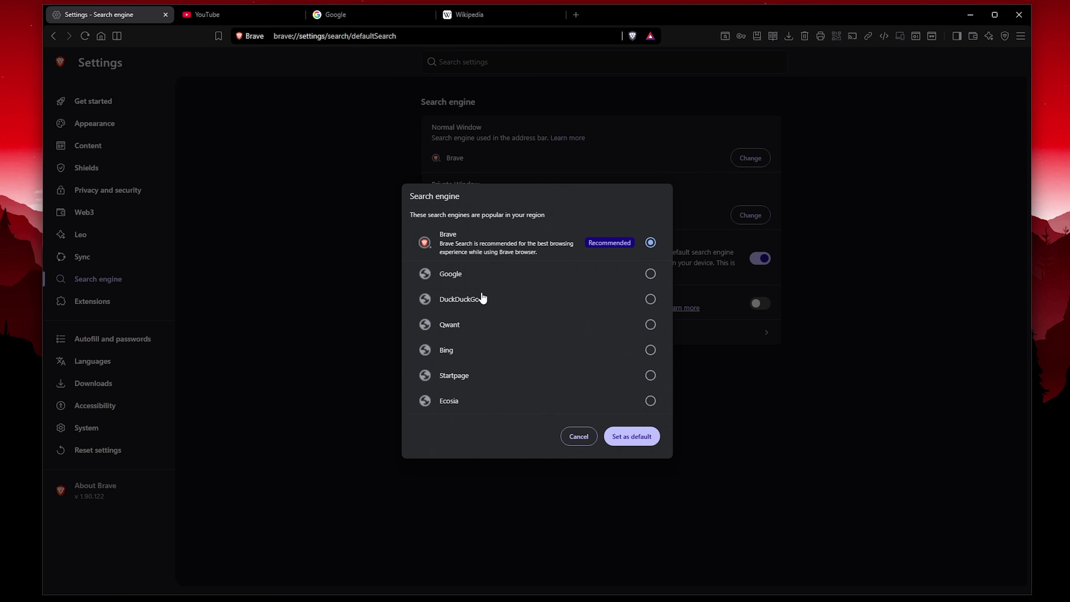
pyautogui.click(632, 436)
pyautogui.click(746, 217)
pyautogui.click(645, 274)
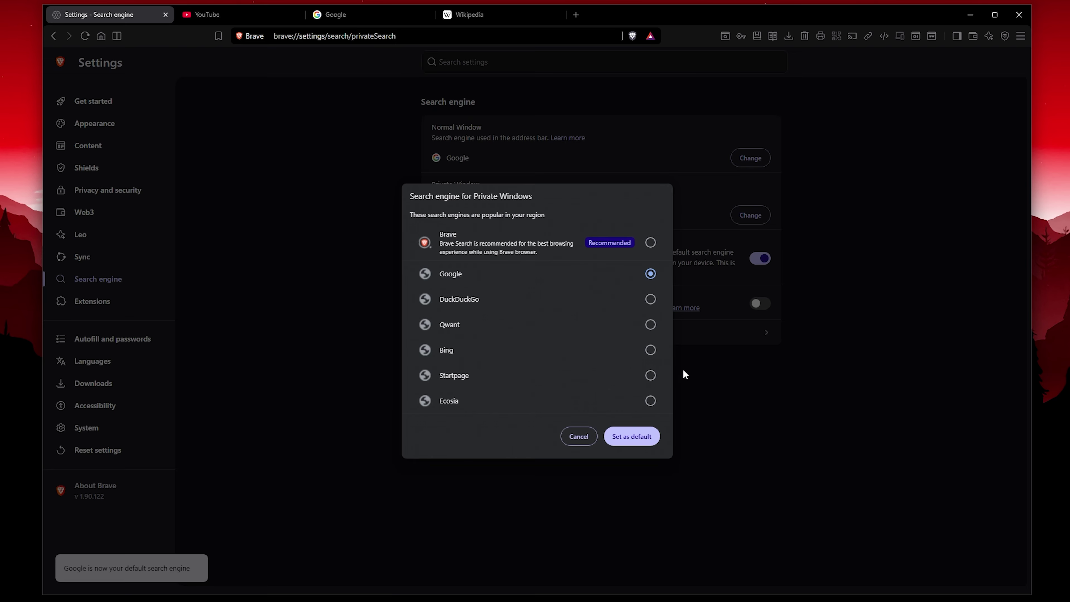
pyautogui.click(651, 436)
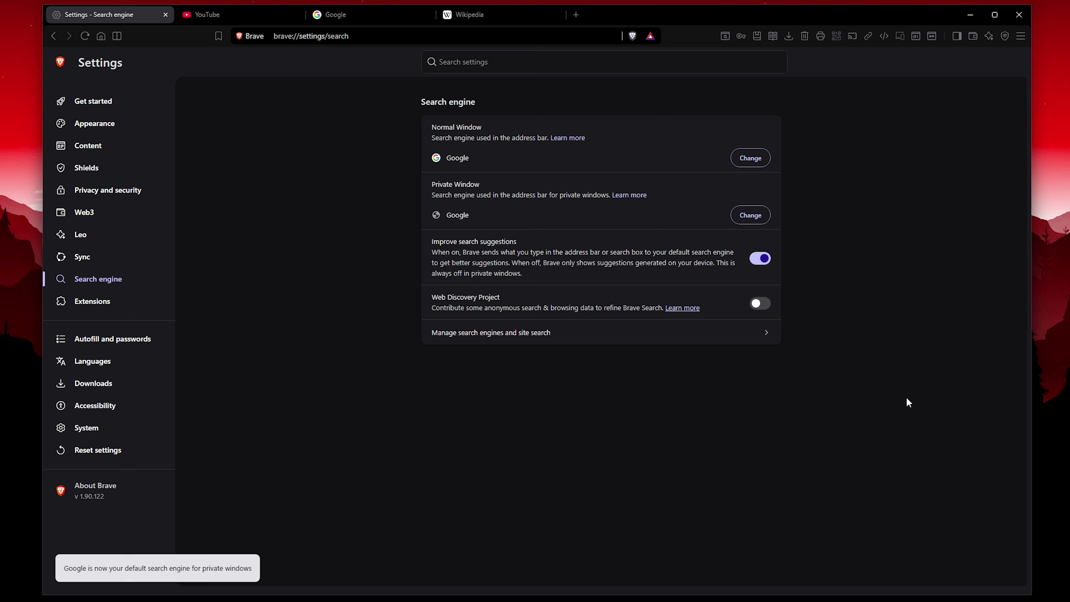
# - Look through the Extensions, Autofill and passwords, and Languages settings, including the Password Manager
pyautogui.click(105, 302)
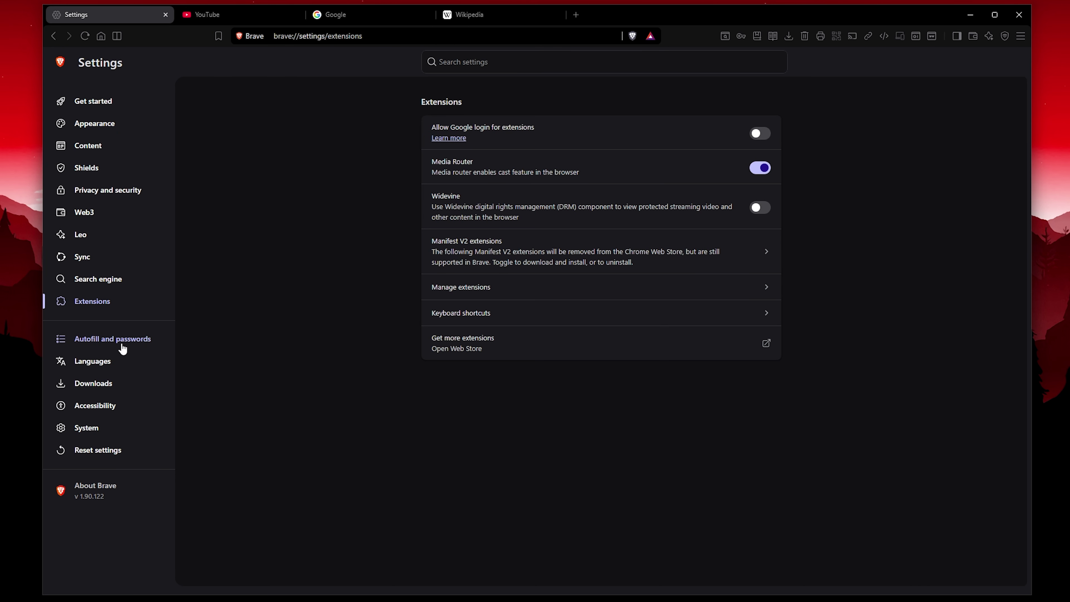
pyautogui.click(90, 342)
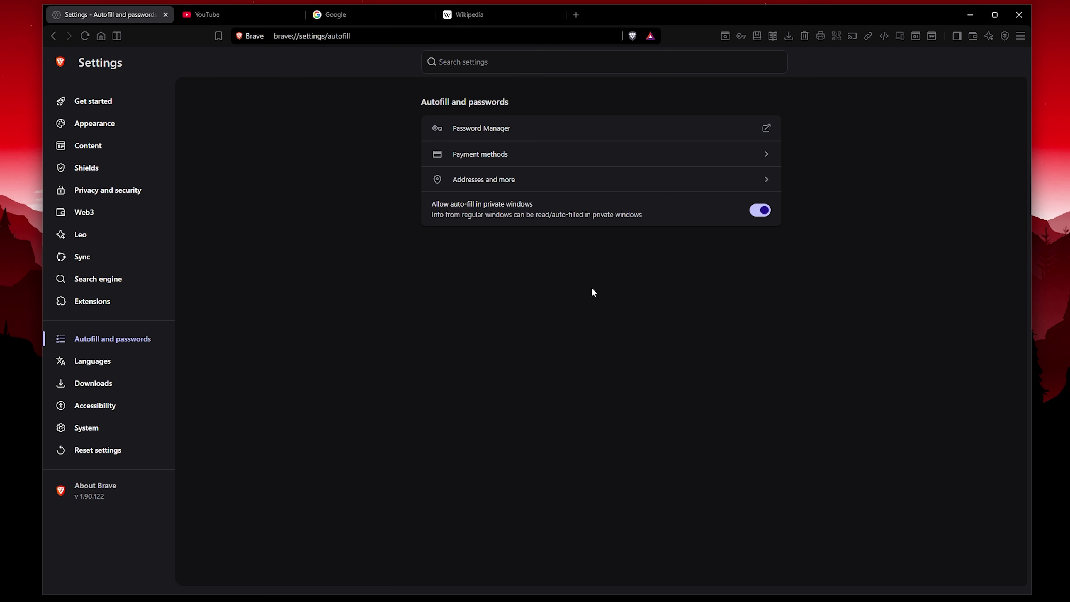
pyautogui.click(611, 136)
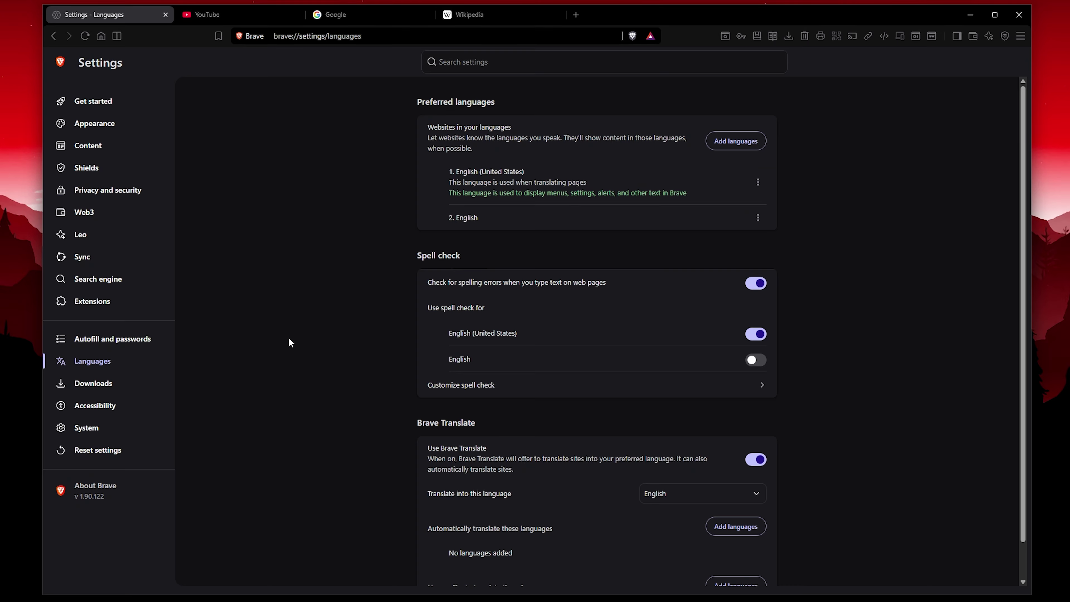
pyautogui.scroll(-1, 101, 388)
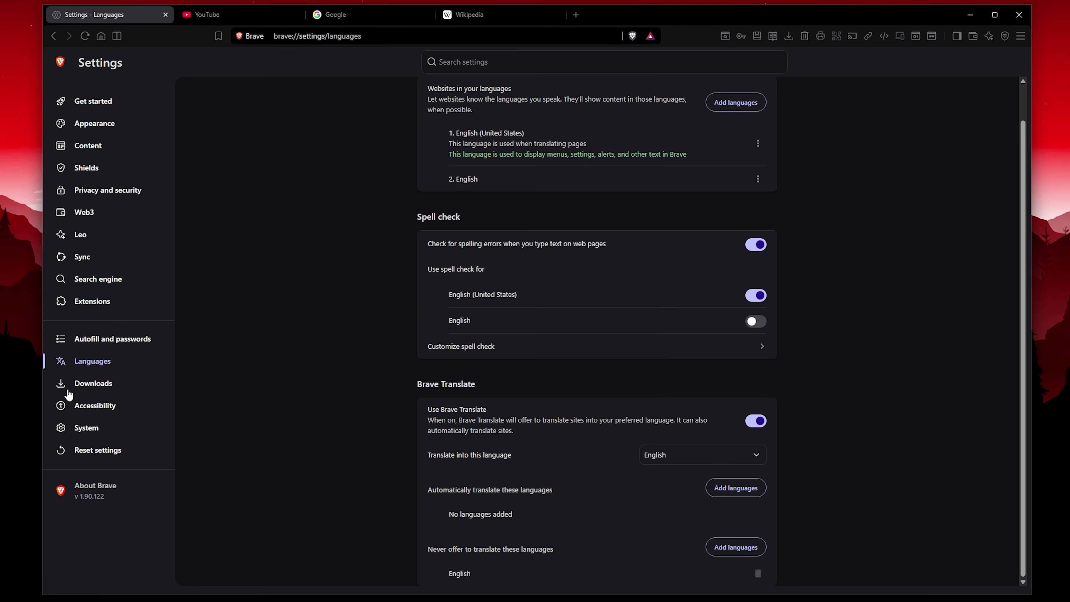
# - Look through the Downloads, Accessibility and System settings, and open the keyboard shortcuts list
pyautogui.click(90, 388)
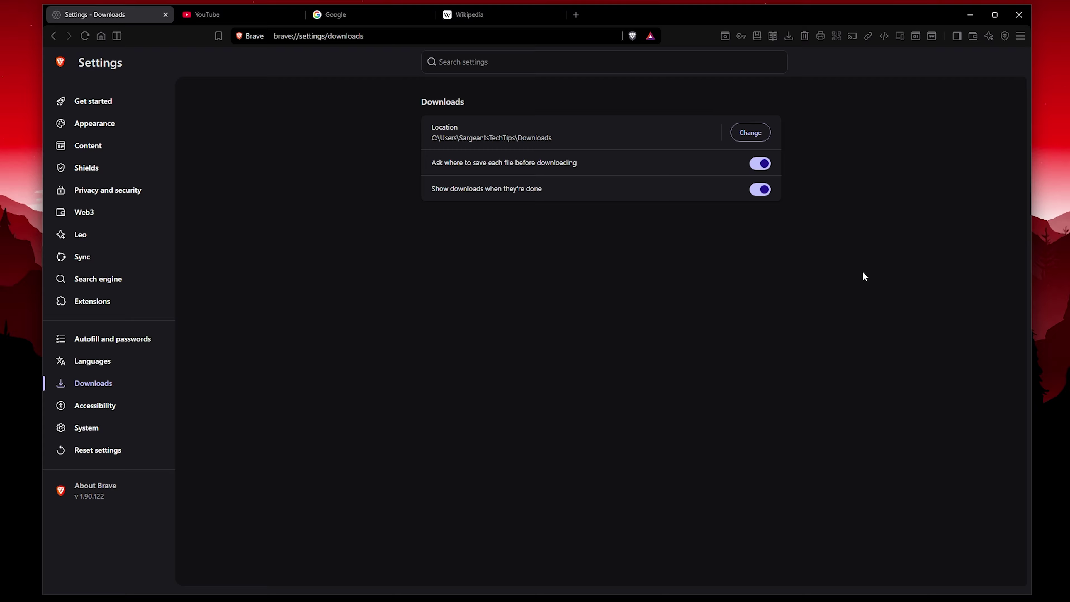
pyautogui.click(98, 407)
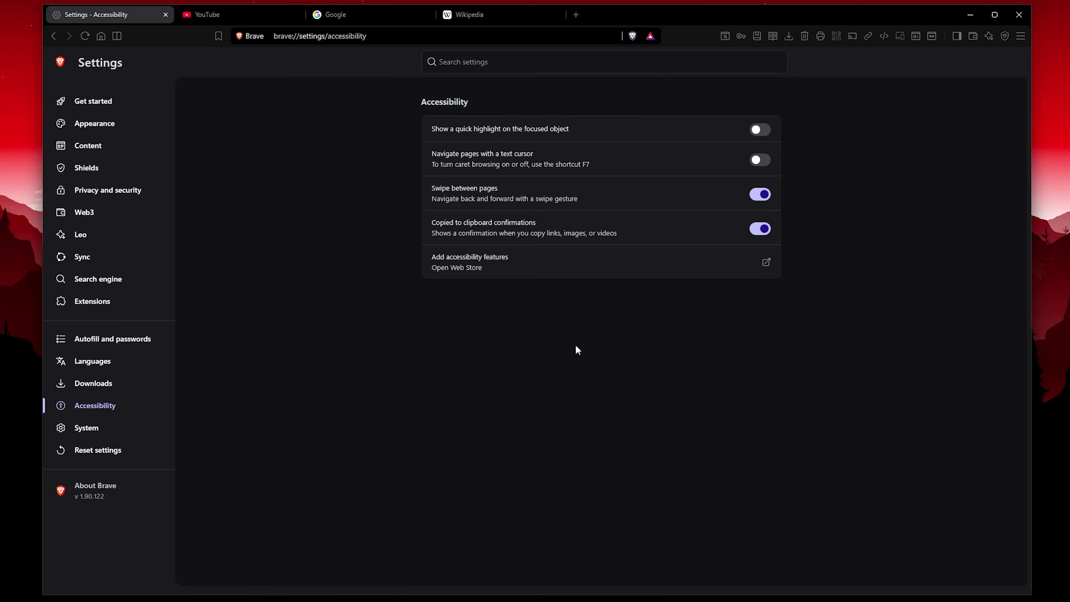
pyautogui.press('Tab')
pyautogui.press('Return')
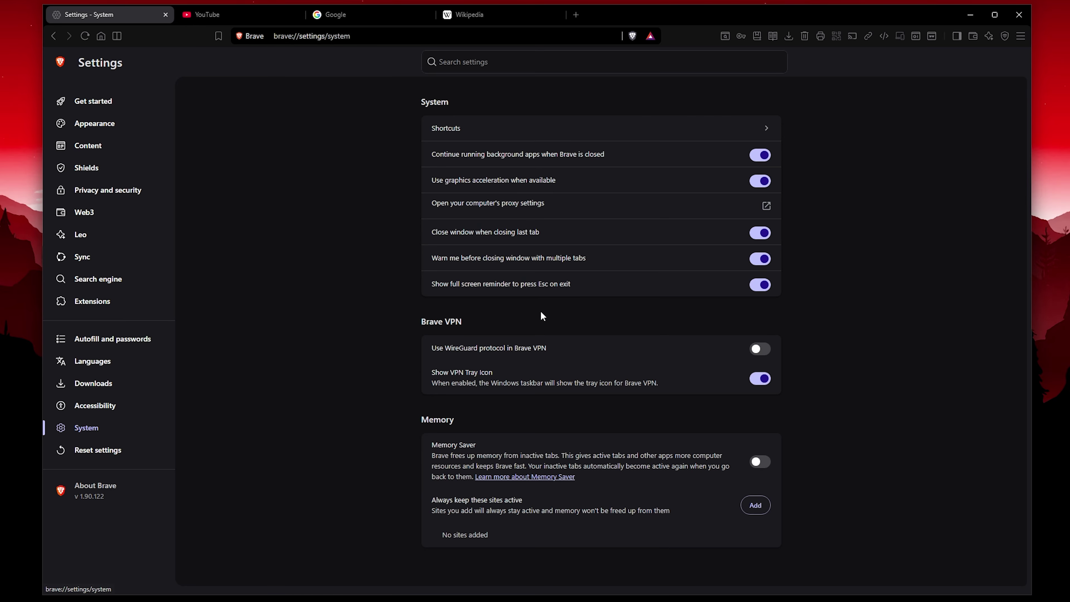
pyautogui.click(564, 131)
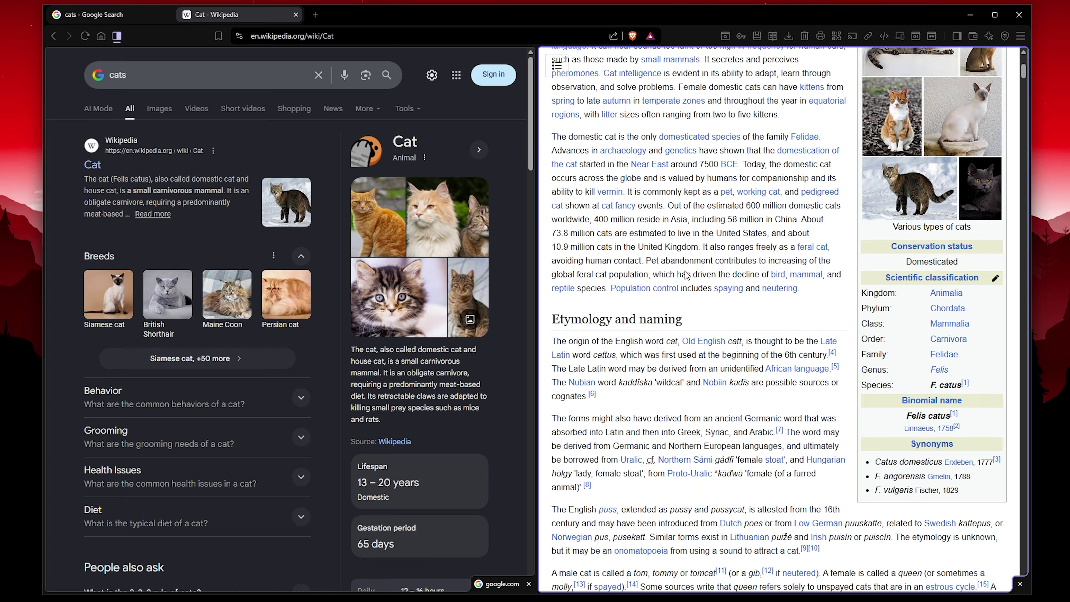
# - Resize the split view between the Google results and the Wikipedia Cat article, and unsplit the two tabs
pyautogui.scroll(7, 687, 276)
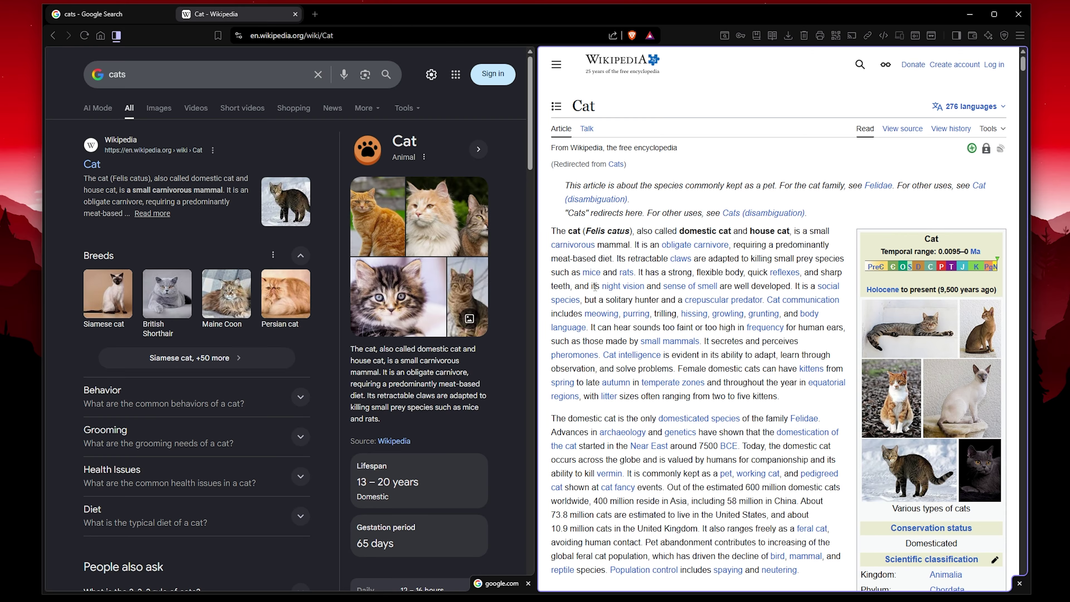
pyautogui.moveTo(536, 295); pyautogui.dragTo(509, 324)
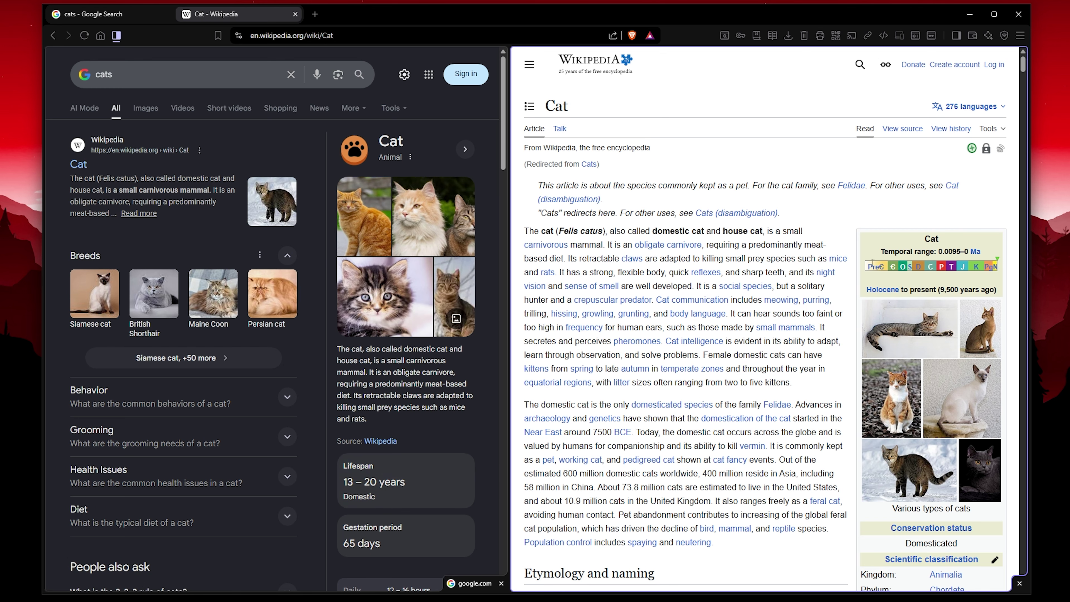
pyautogui.moveTo(512, 286); pyautogui.dragTo(524, 287)
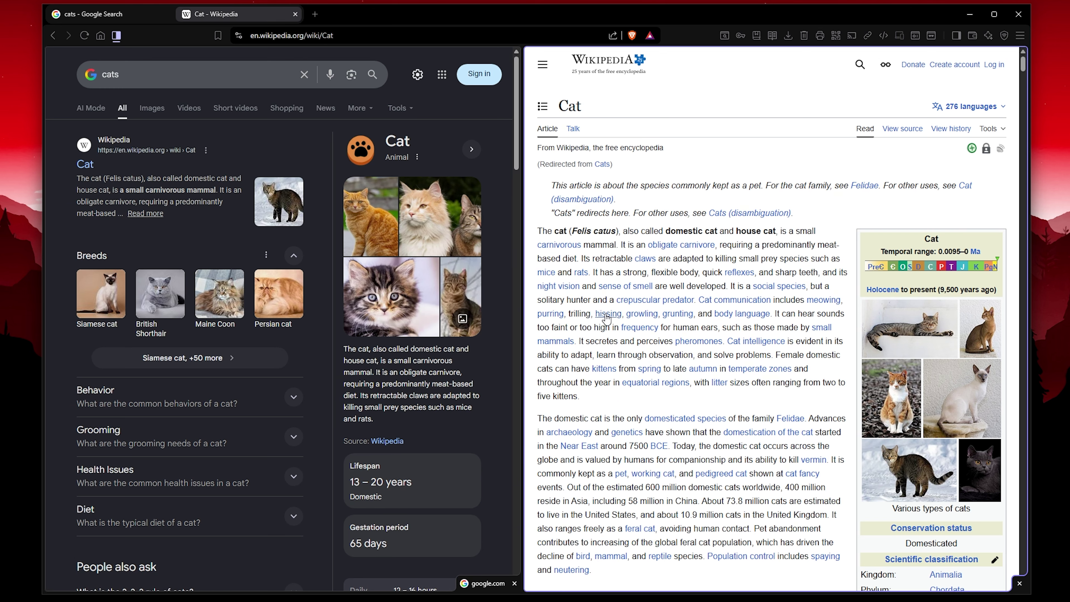
pyautogui.click(117, 37)
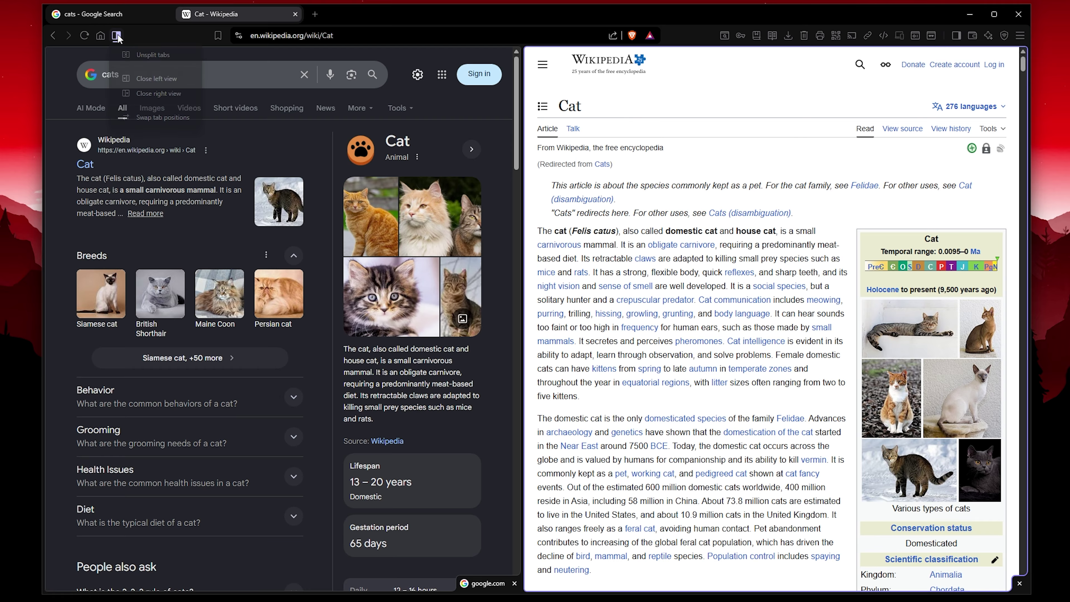
pyautogui.click(149, 52)
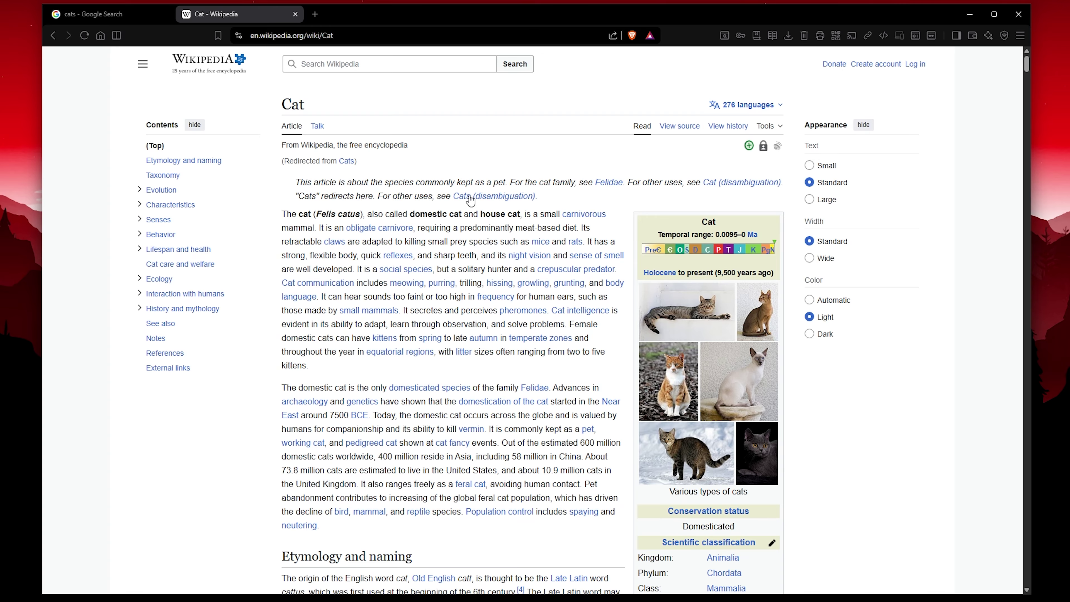
# - Switch between the Google and Wikipedia tabs, and open a new browser window
pyautogui.hotkey('ctrl', 'Tab')
pyautogui.hotkey('ctrl', 'Tab')
pyautogui.hotkey('ctrl', 'n')
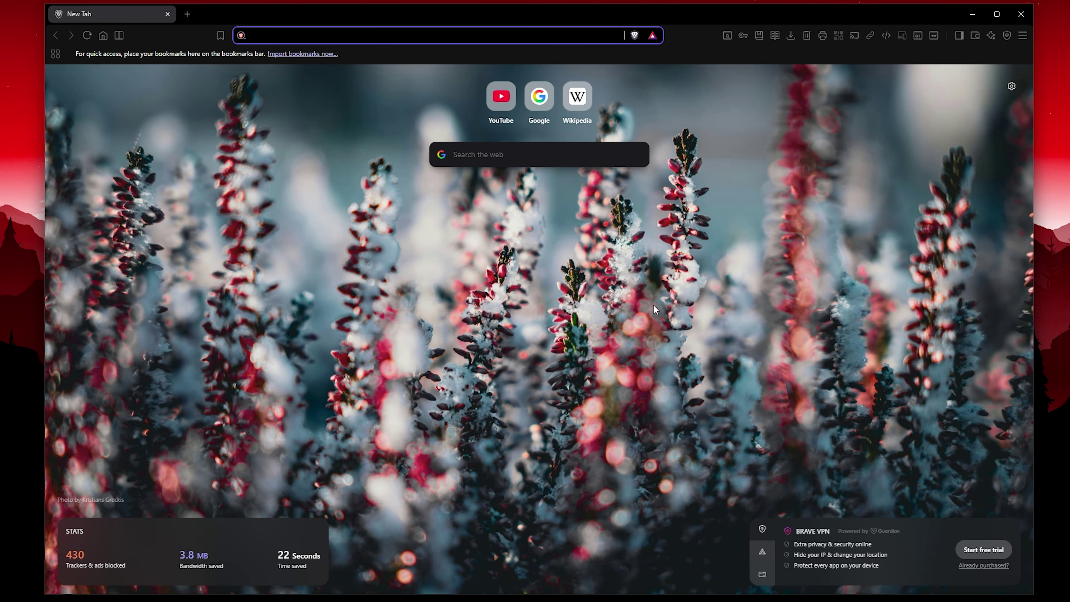